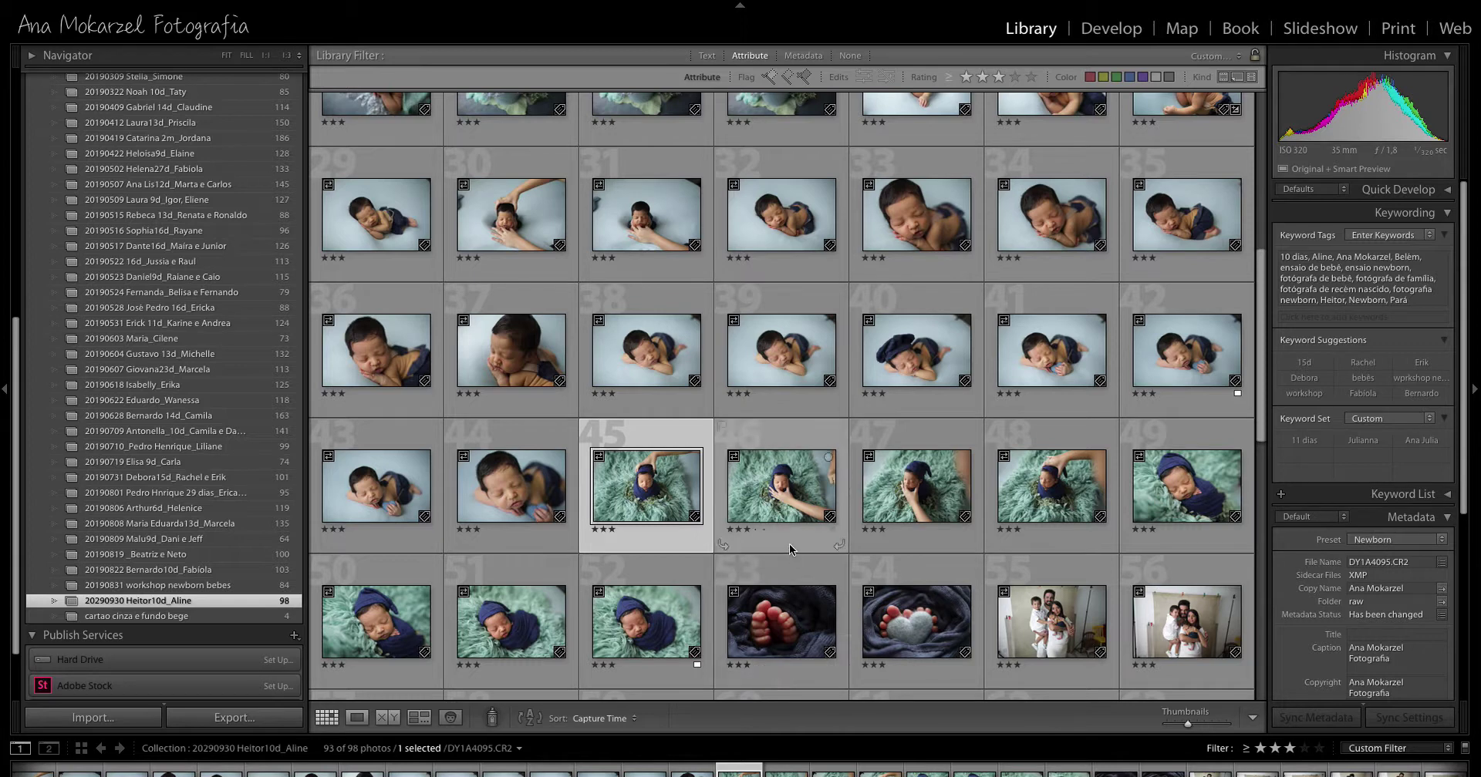
Select photos 45 and 46 together, the wrapped baby on the green rug supported by a hand
ctrl+click(788, 544)
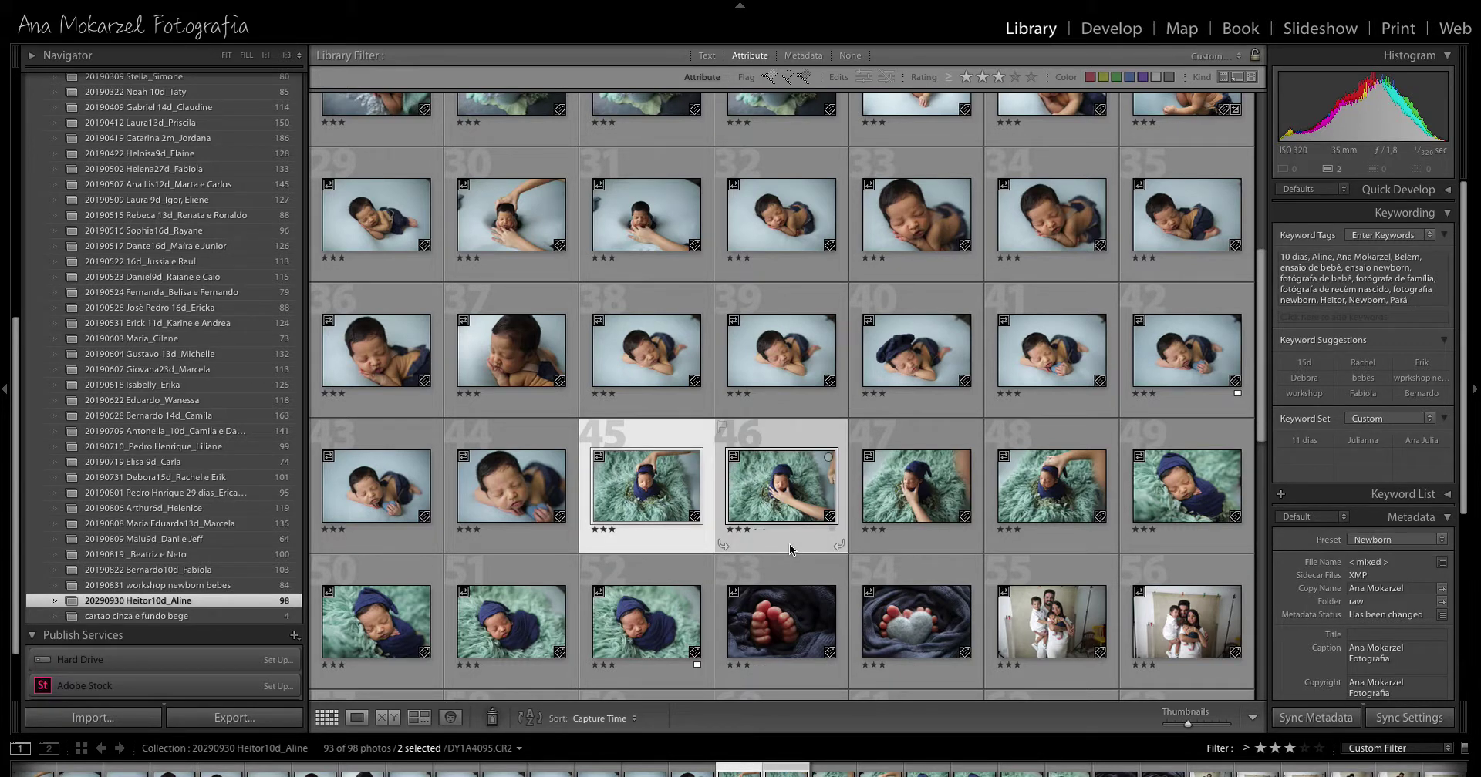
click(645, 544)
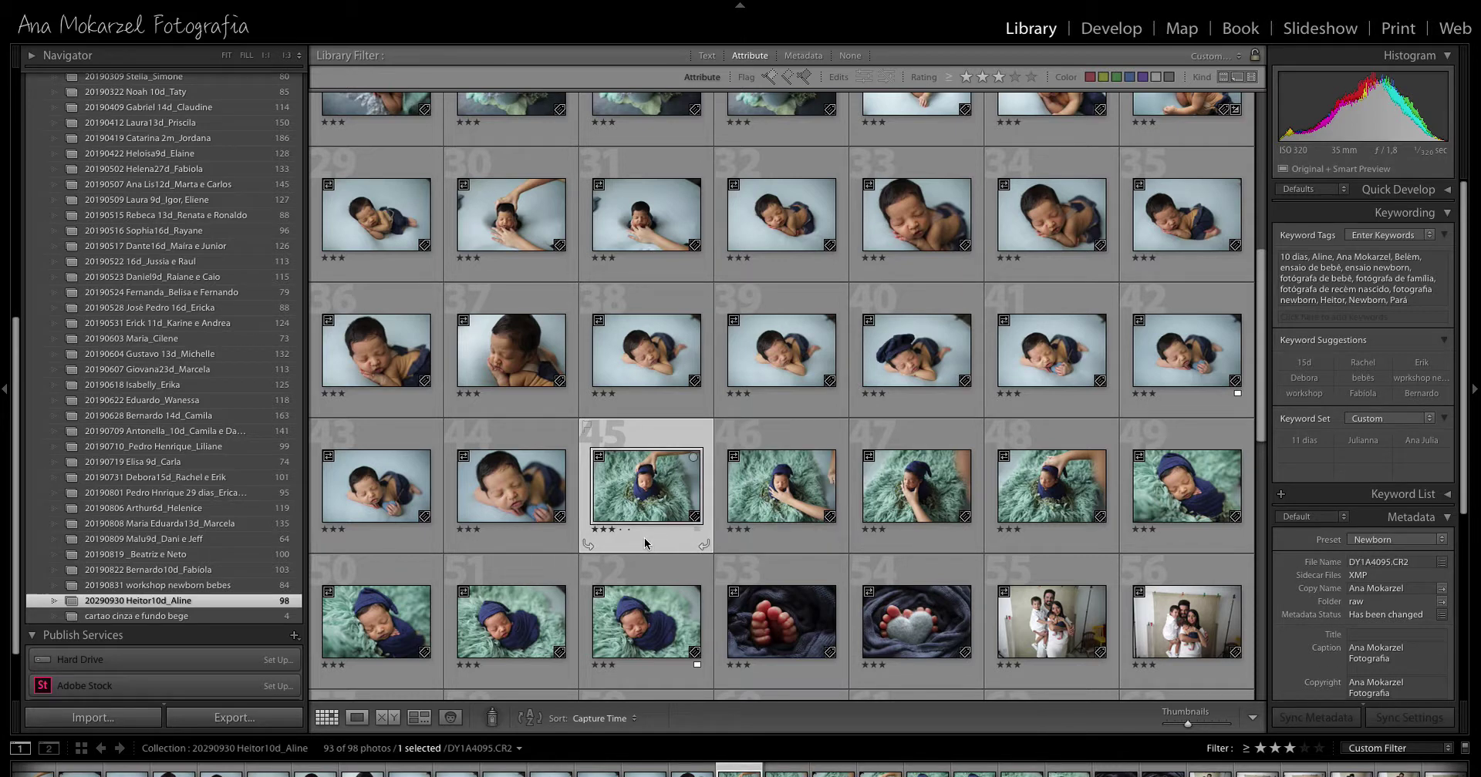
ctrl+click(781, 549)
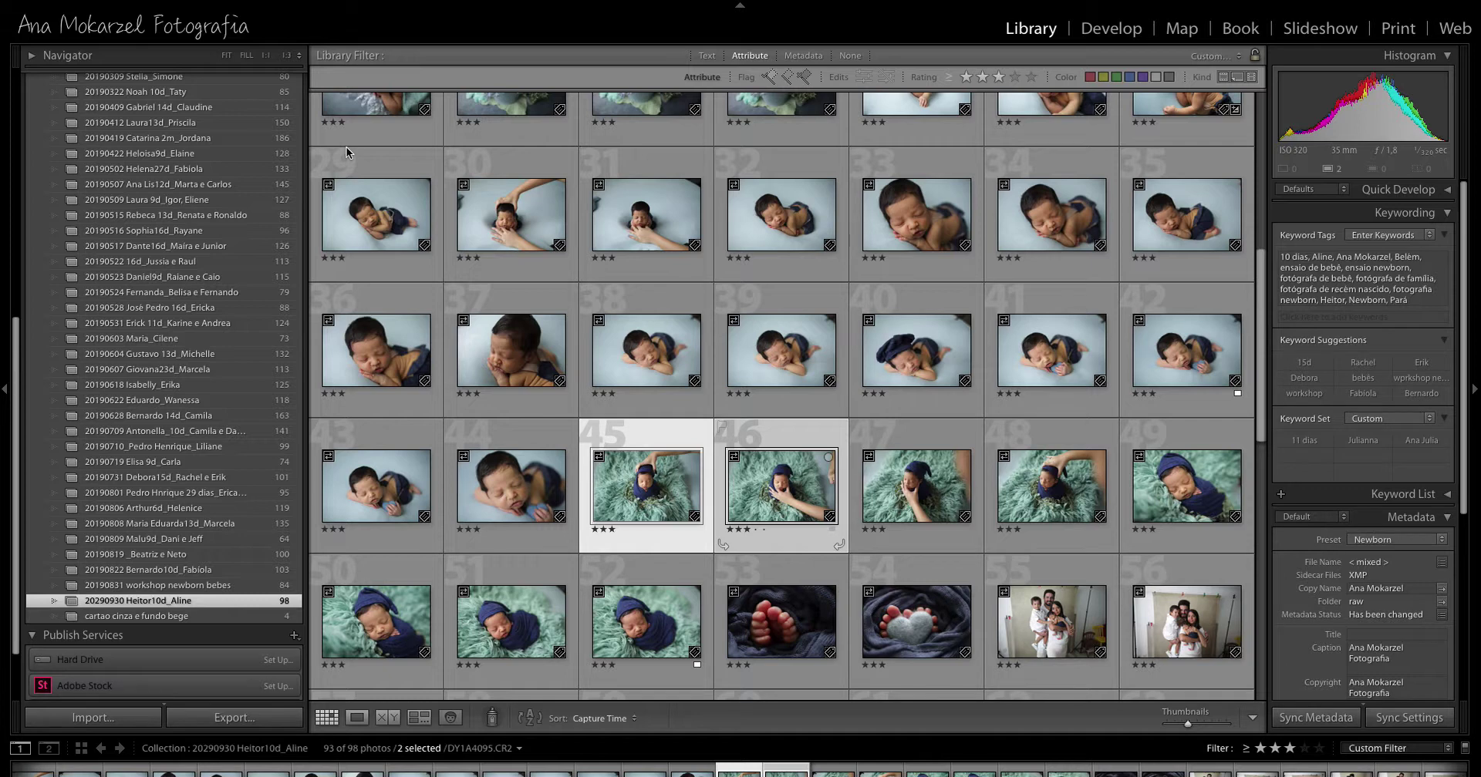
Open the two selected photos in Adobe Photoshop CC 2019, using the embedded color profile for each
key(F5)
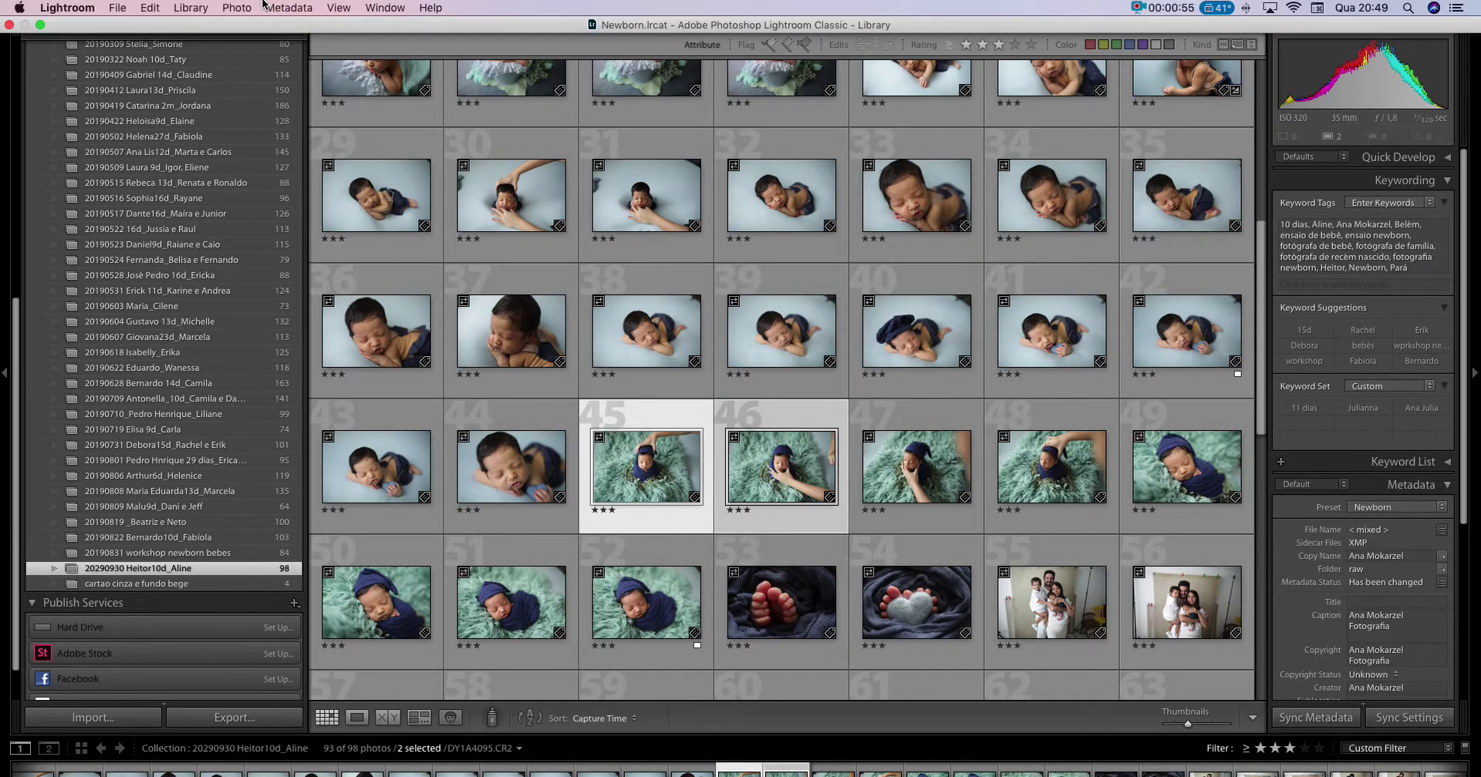
click(237, 8)
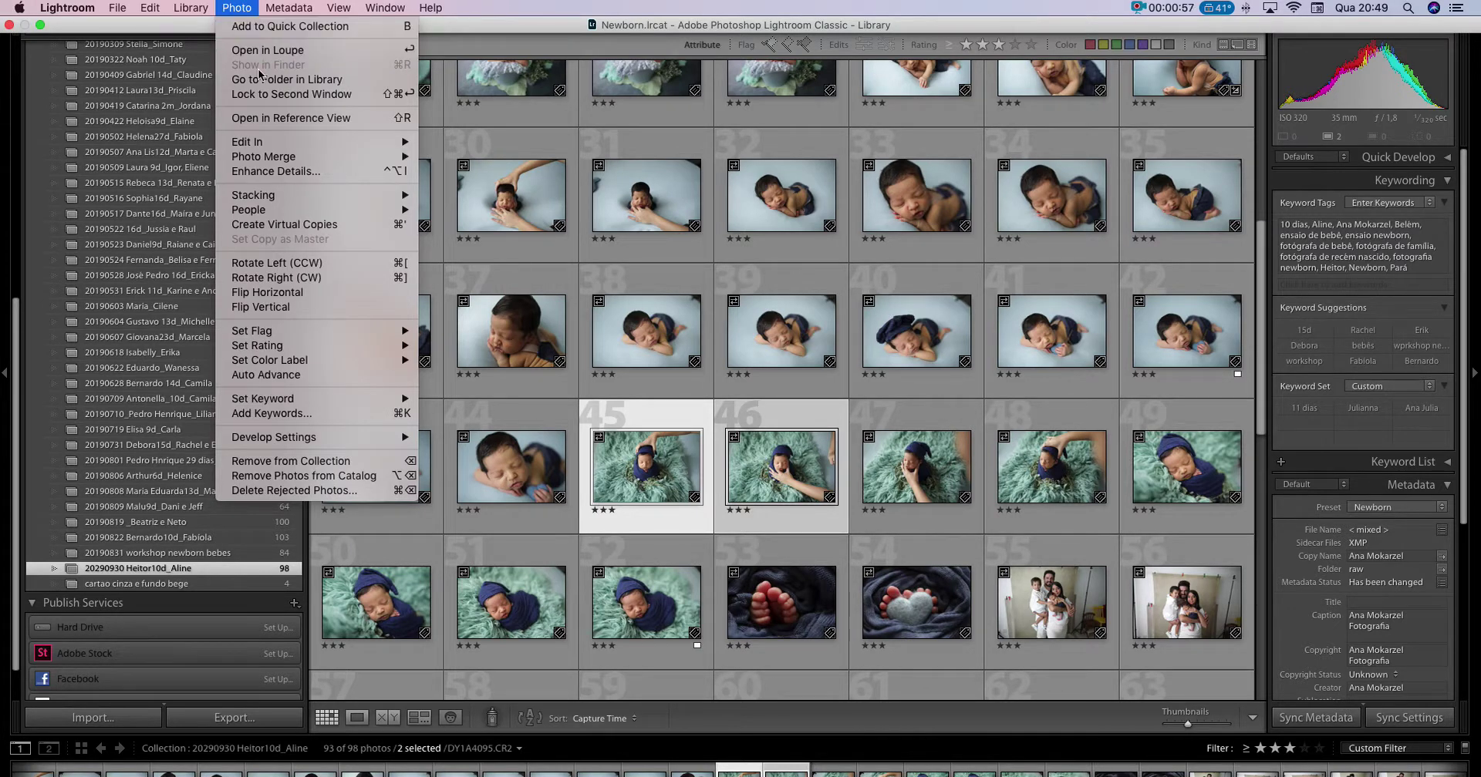
mouse_move(258, 141)
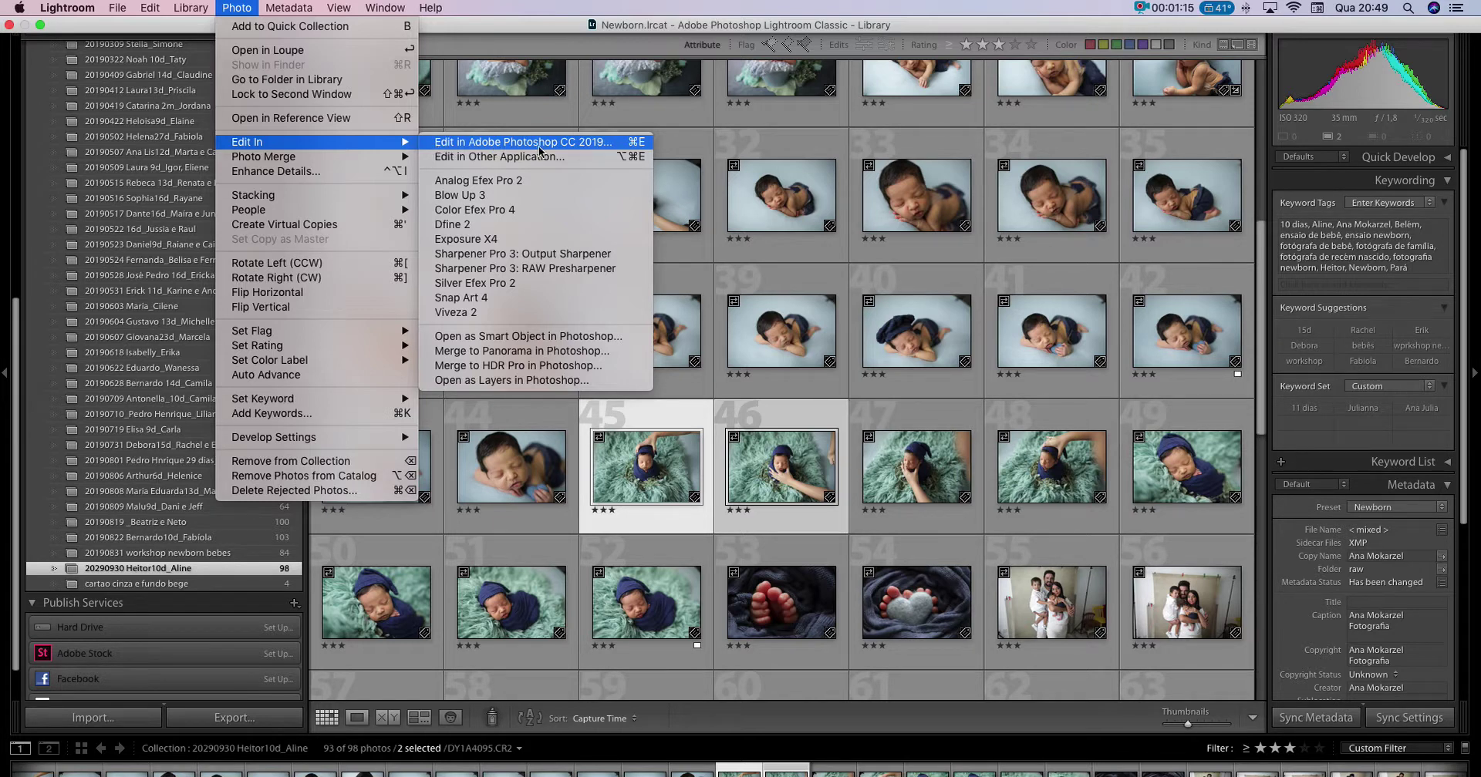
click(648, 428)
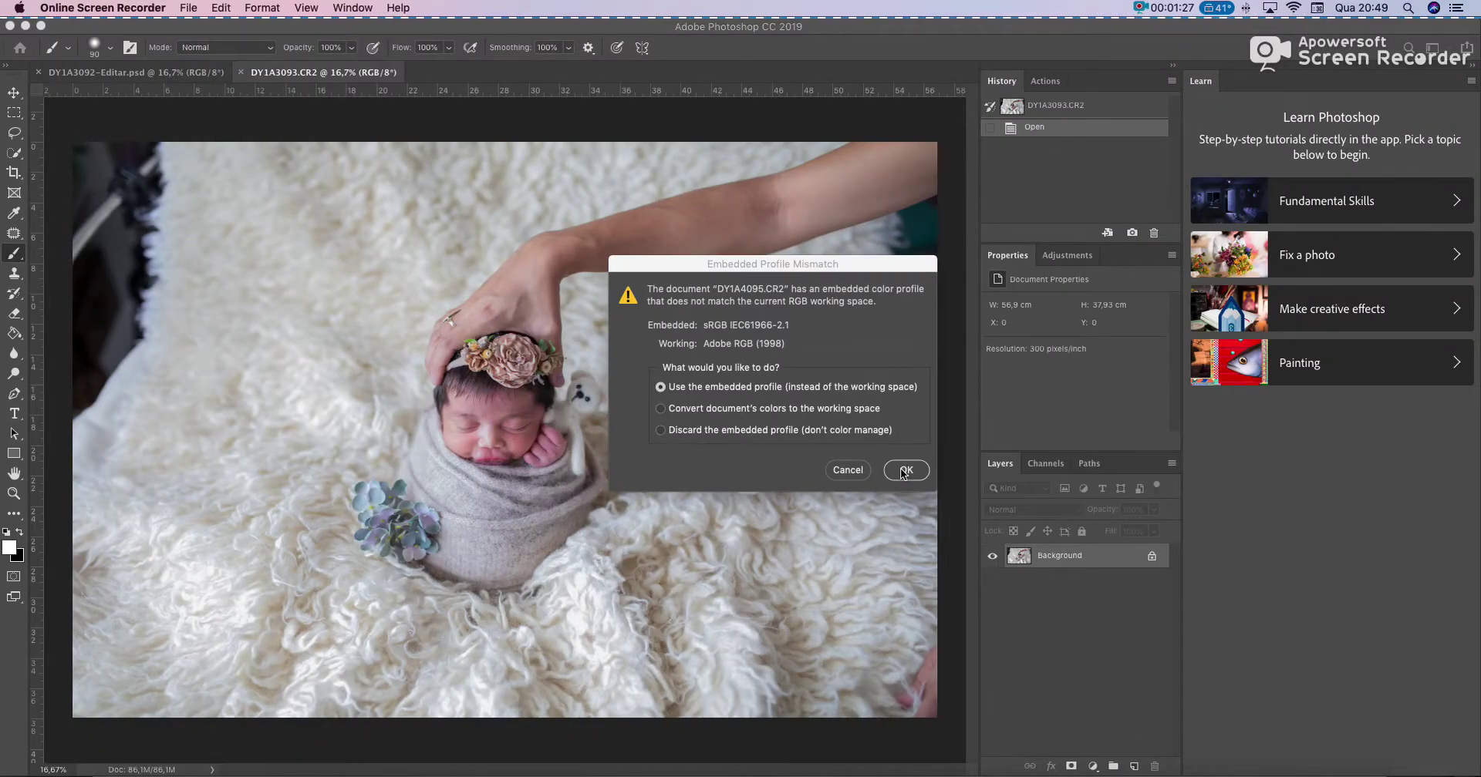
click(904, 471)
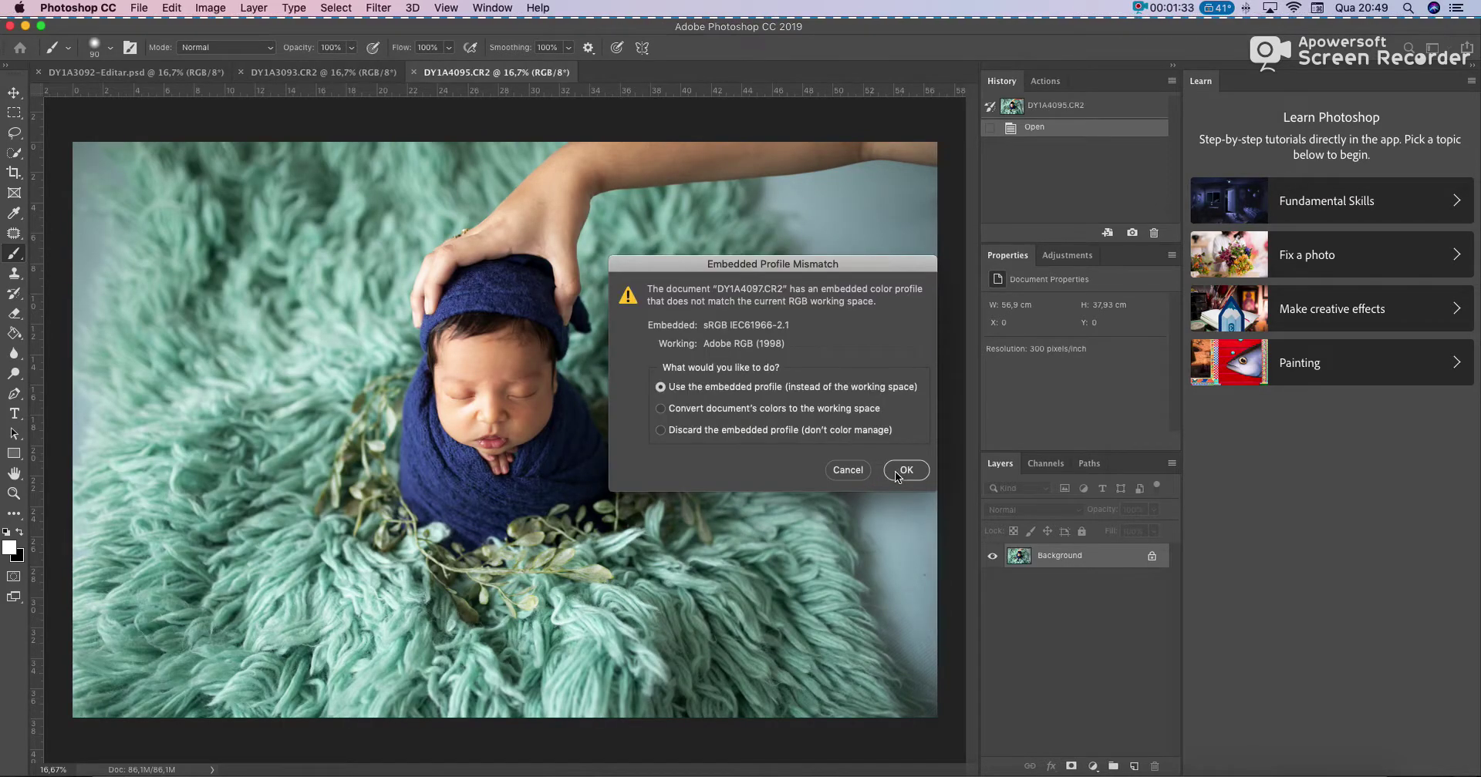
click(899, 472)
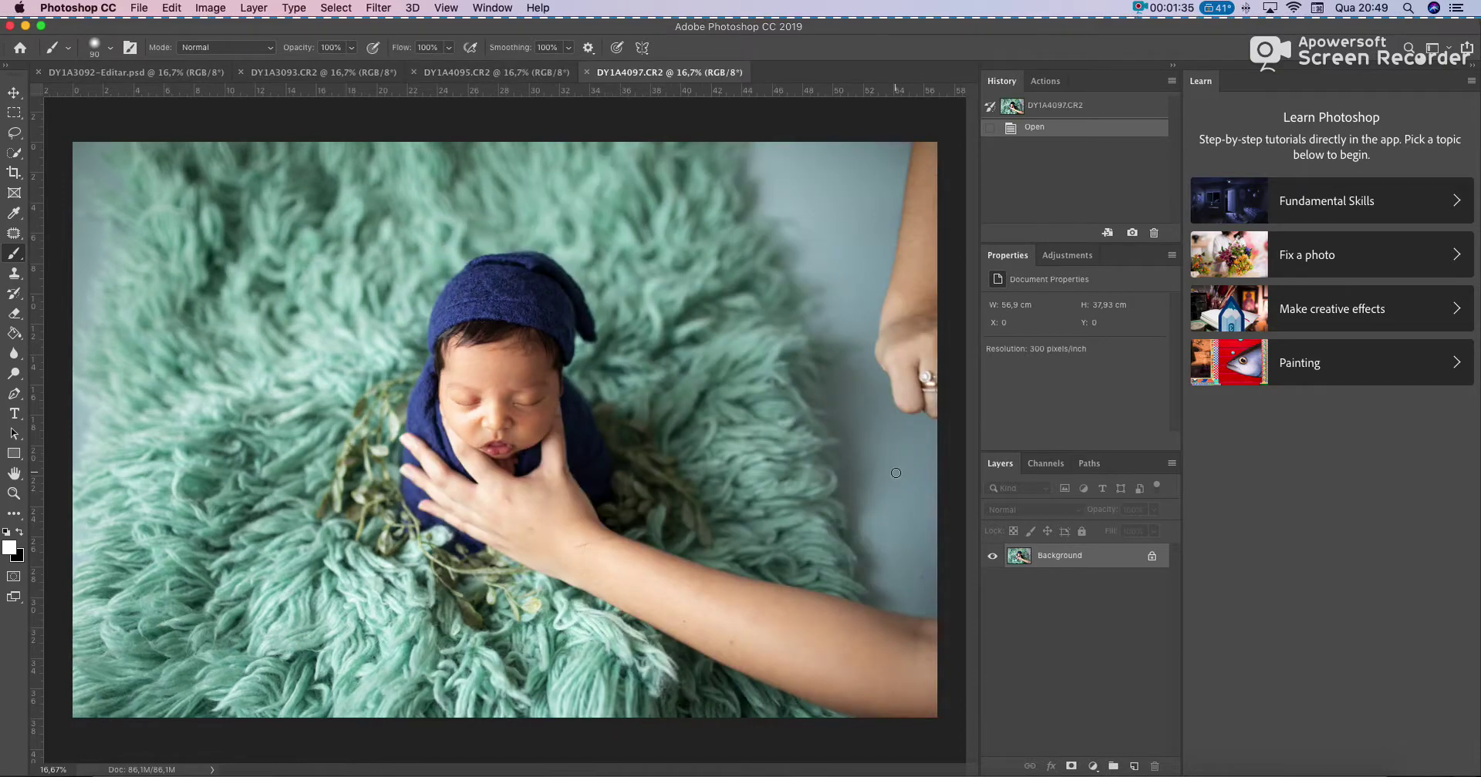
Compare the hand positions between DY1A4095.CR2 and DY1A4097.CR2, and between the two open white-rug photos
click(467, 73)
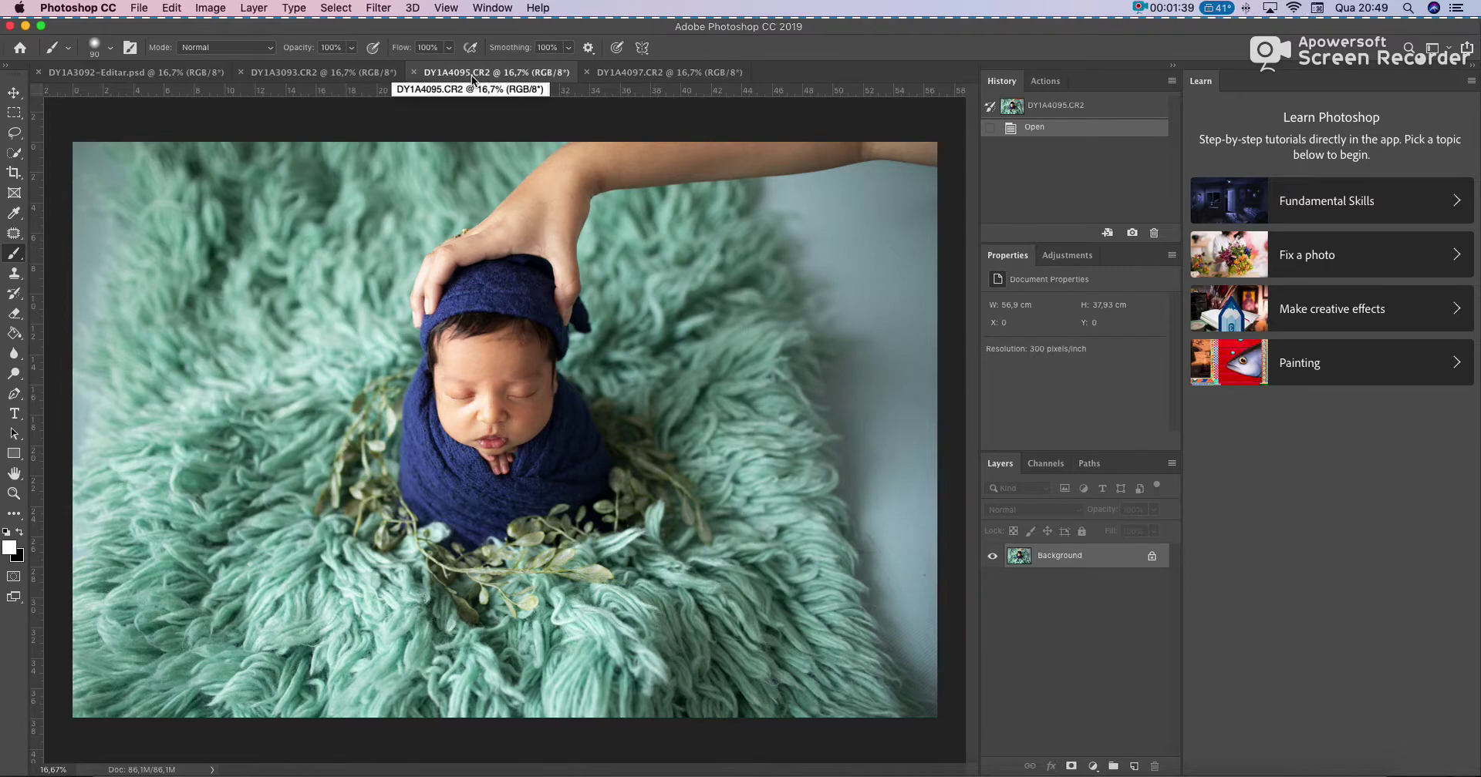
click(617, 76)
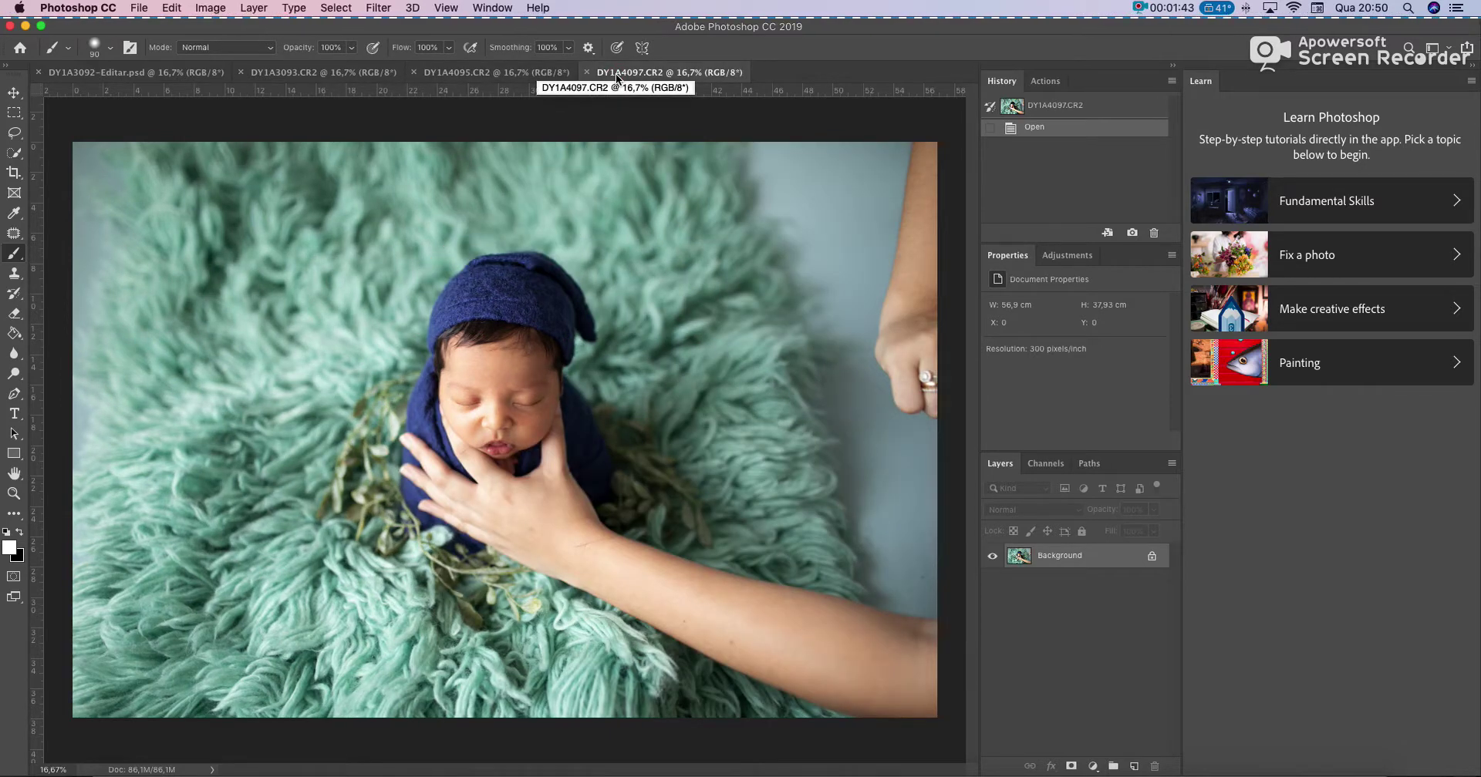
click(544, 74)
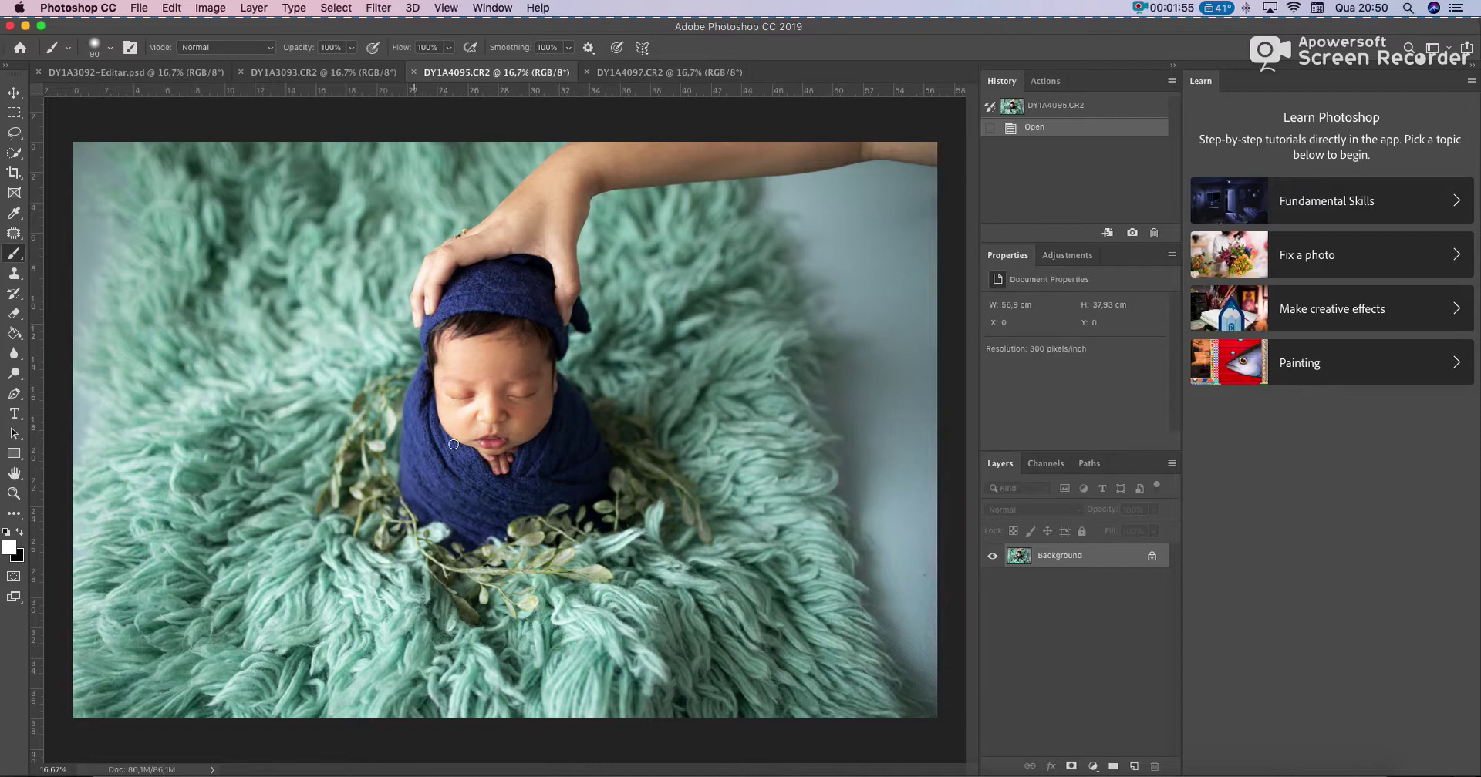
click(625, 75)
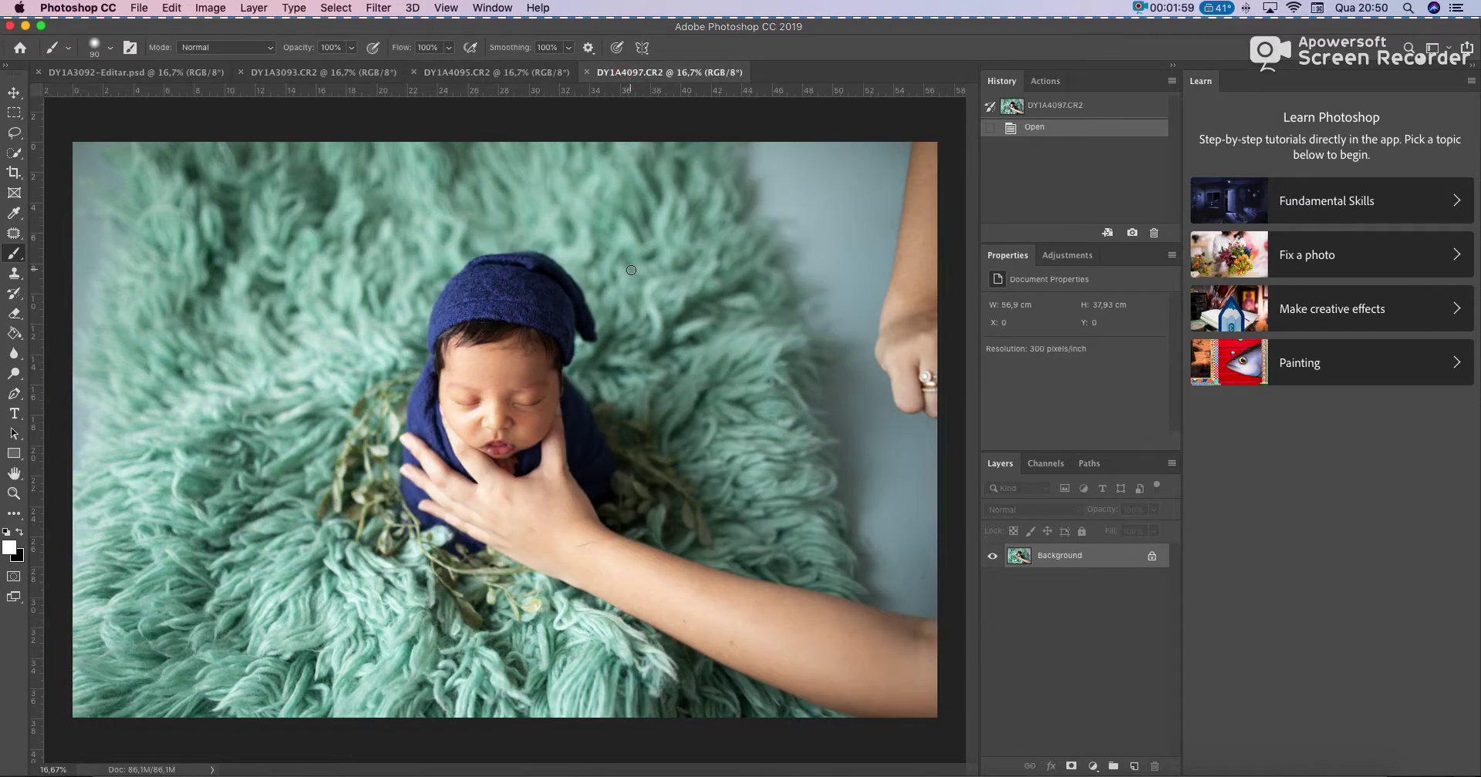
click(164, 76)
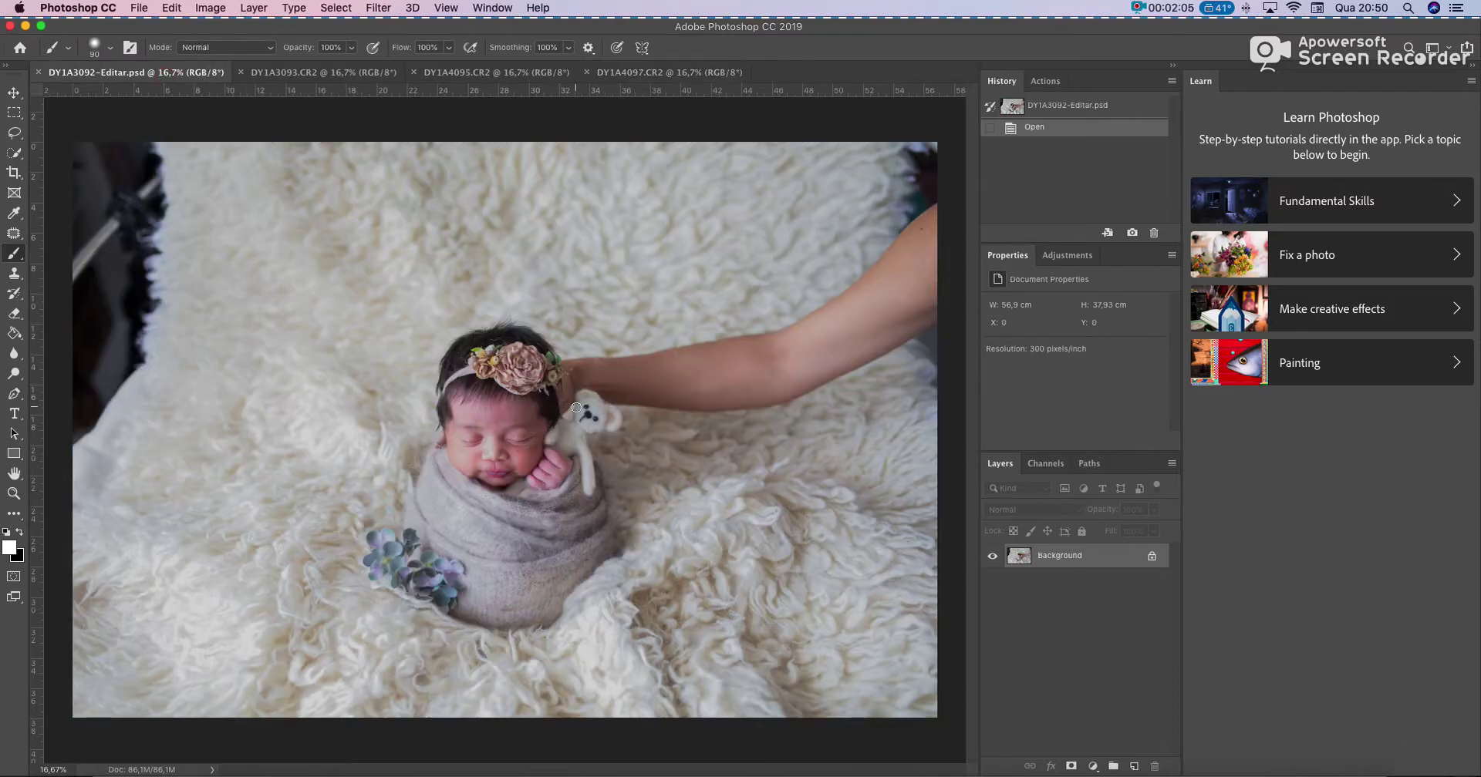
click(324, 72)
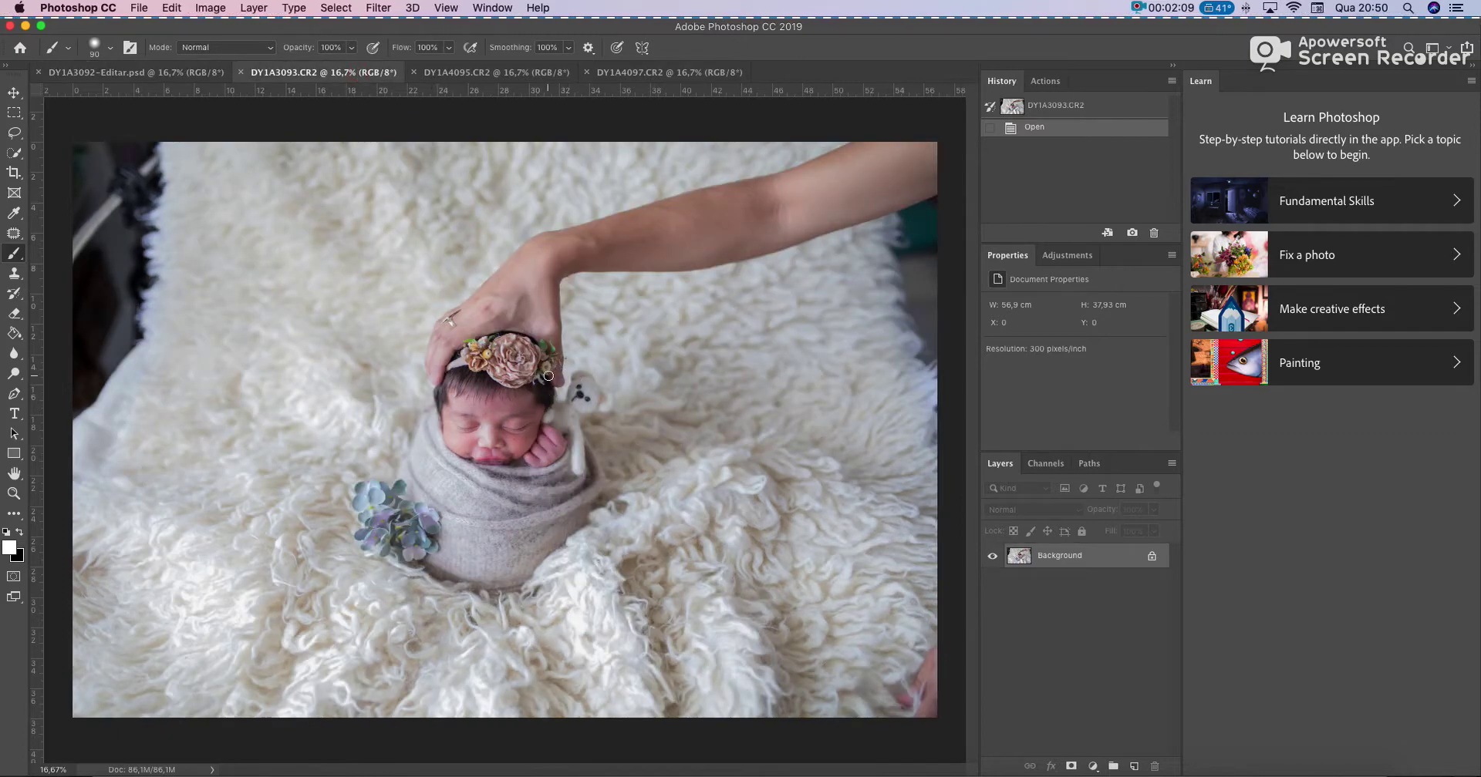
click(177, 72)
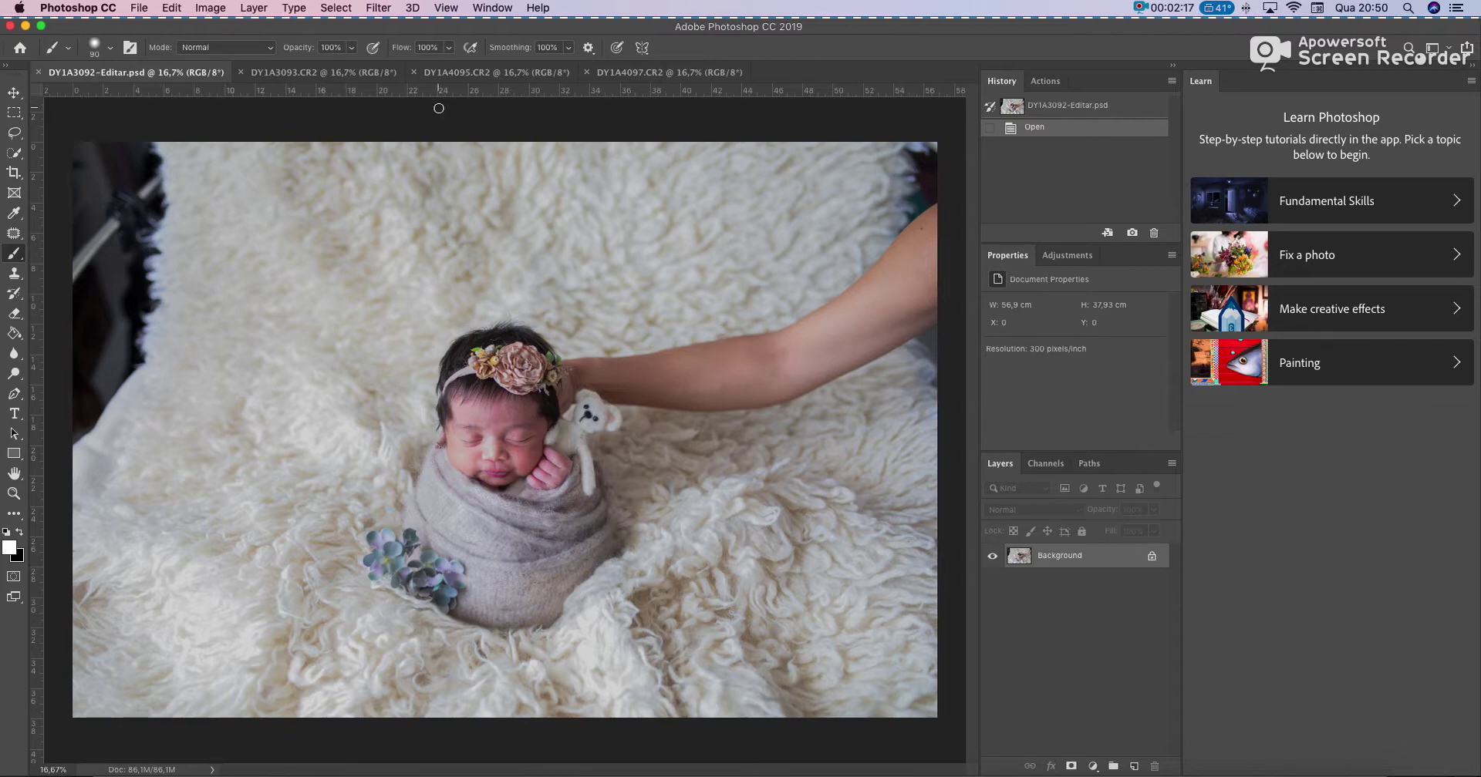
click(522, 76)
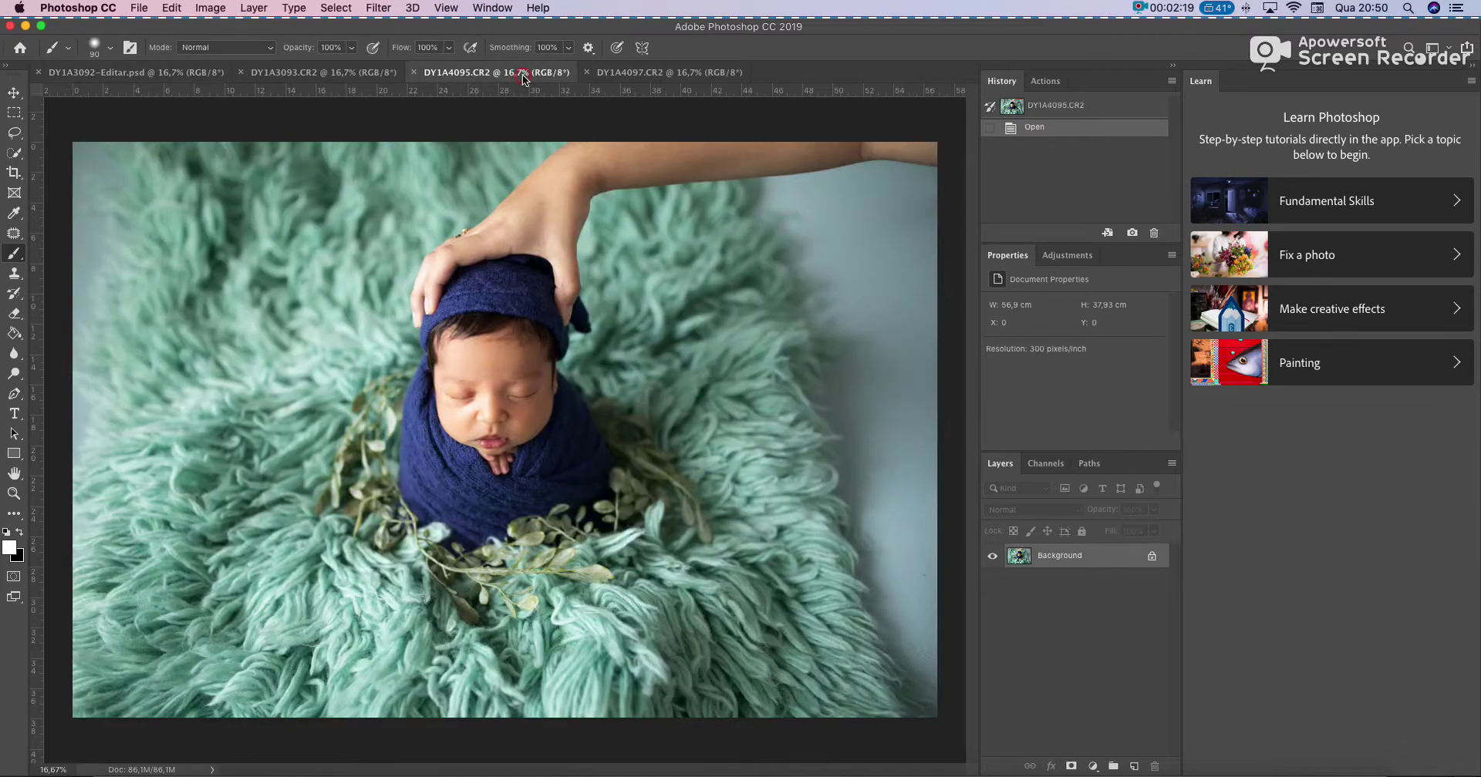
click(625, 74)
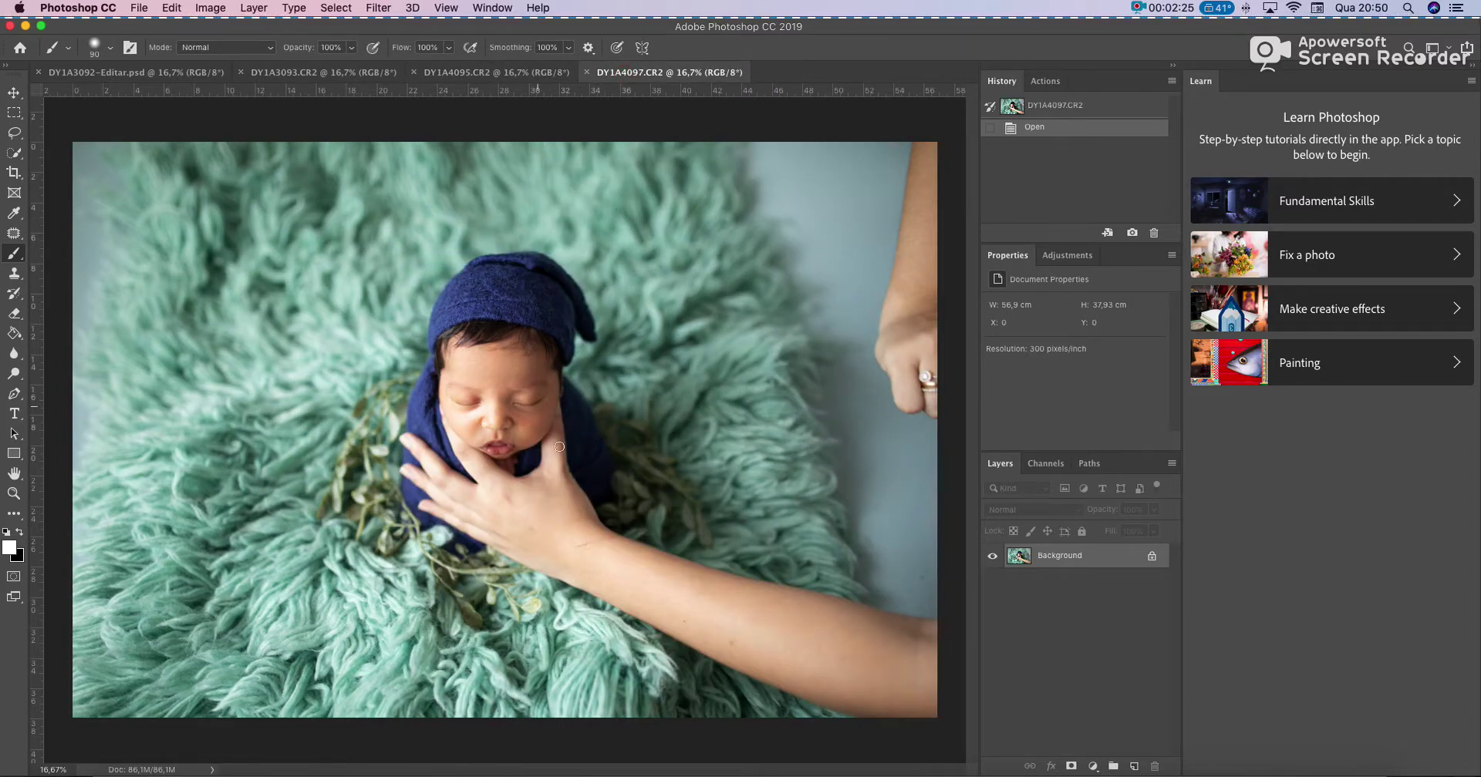
click(525, 74)
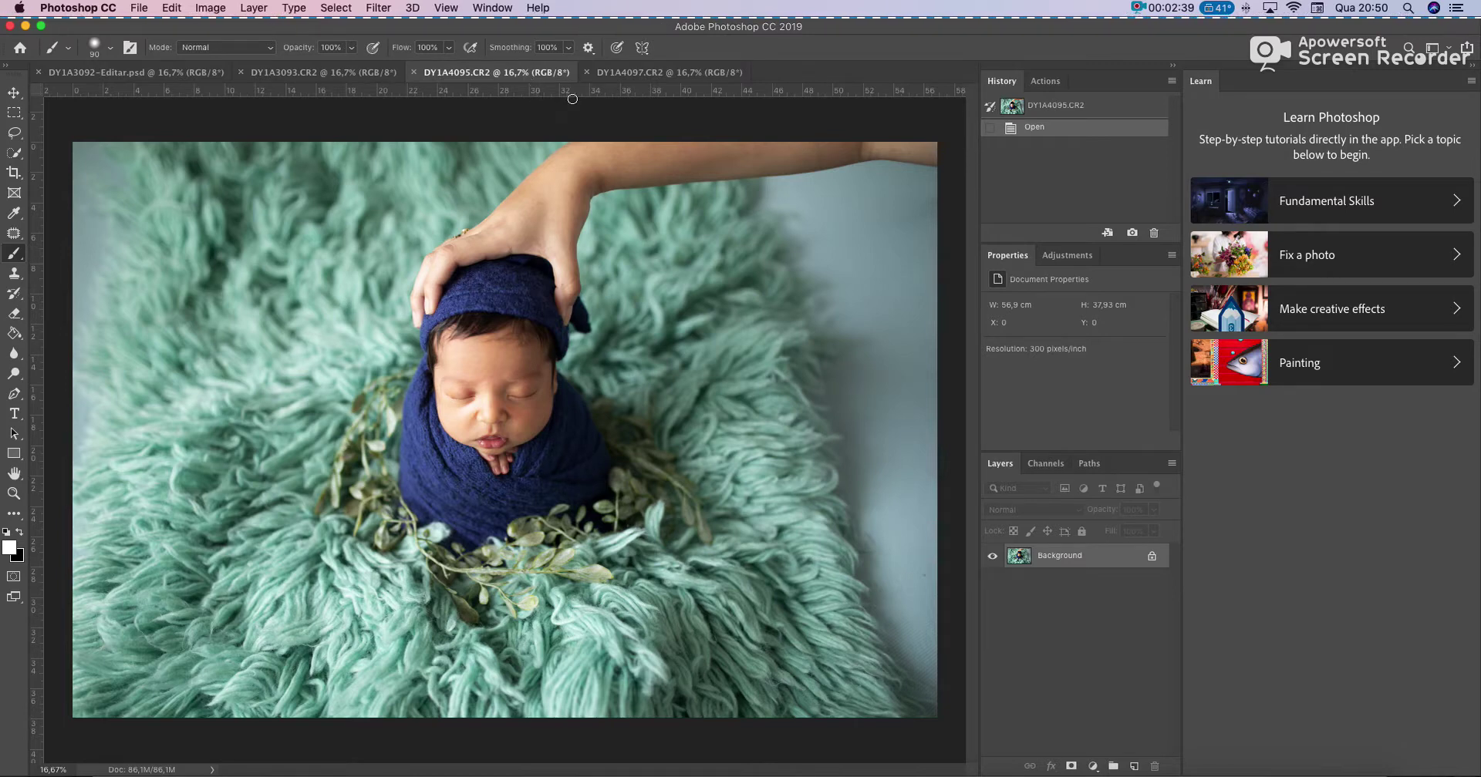
click(631, 77)
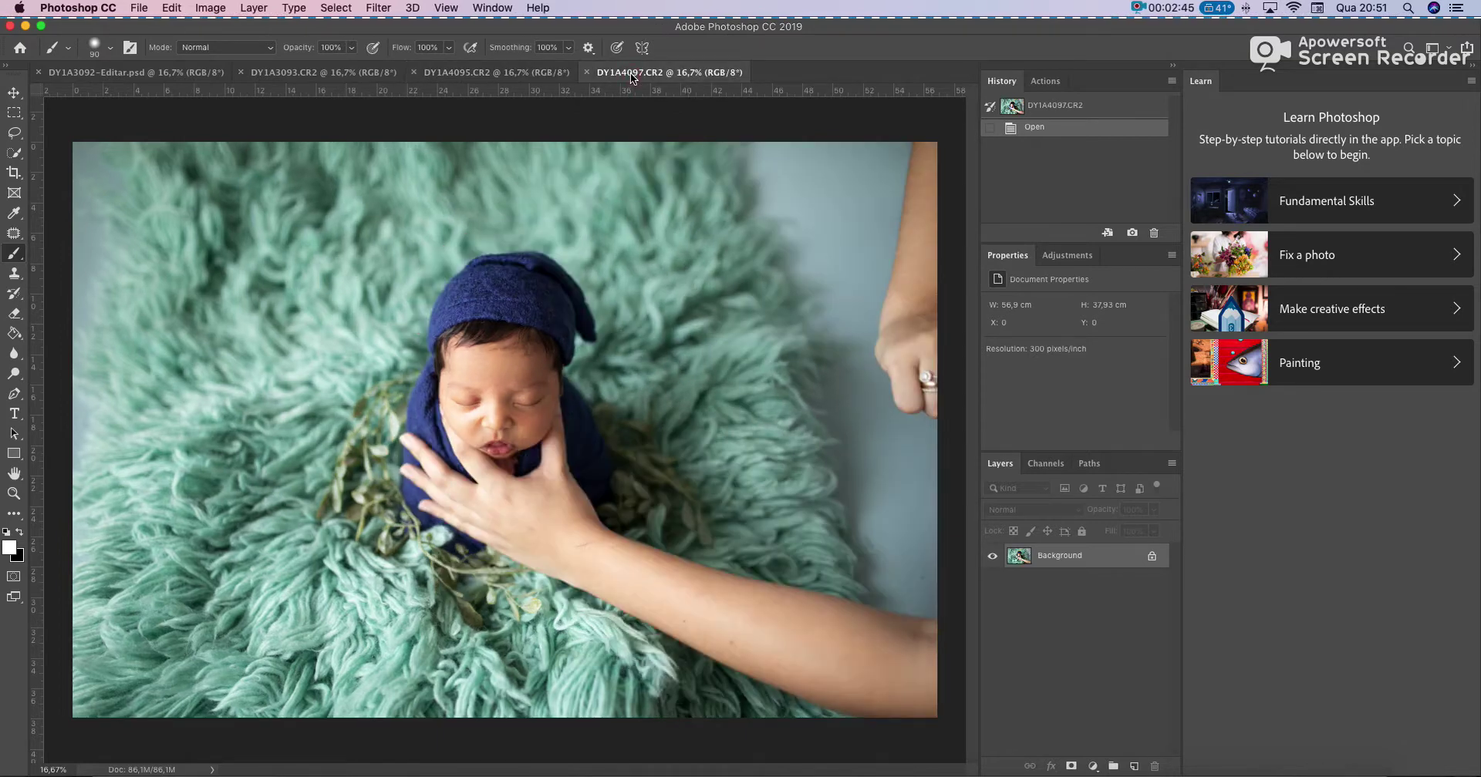
Copy the entire DY1A4095.CR2 image and paste it as a new layer into DY1A4097.CR2
click(528, 77)
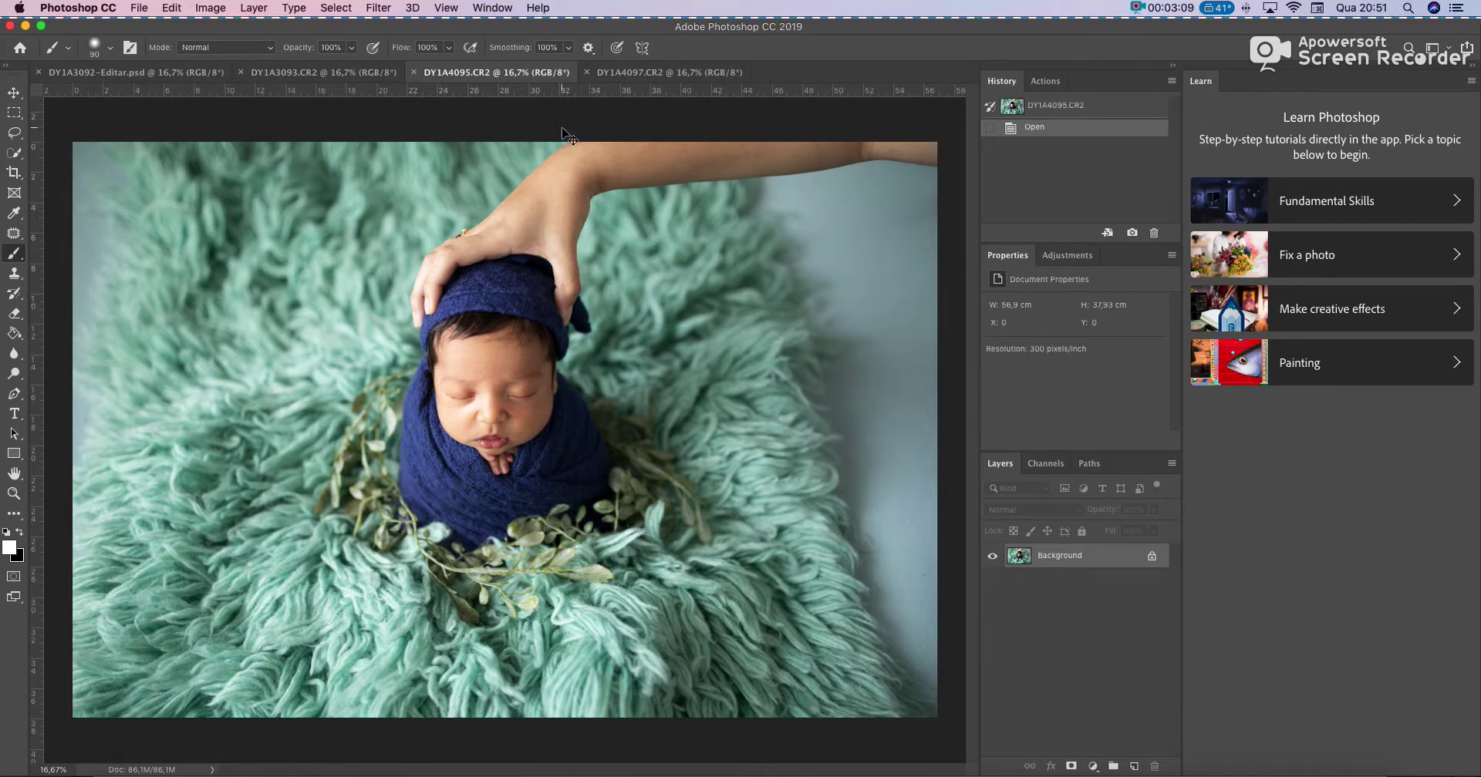
key(super+a)
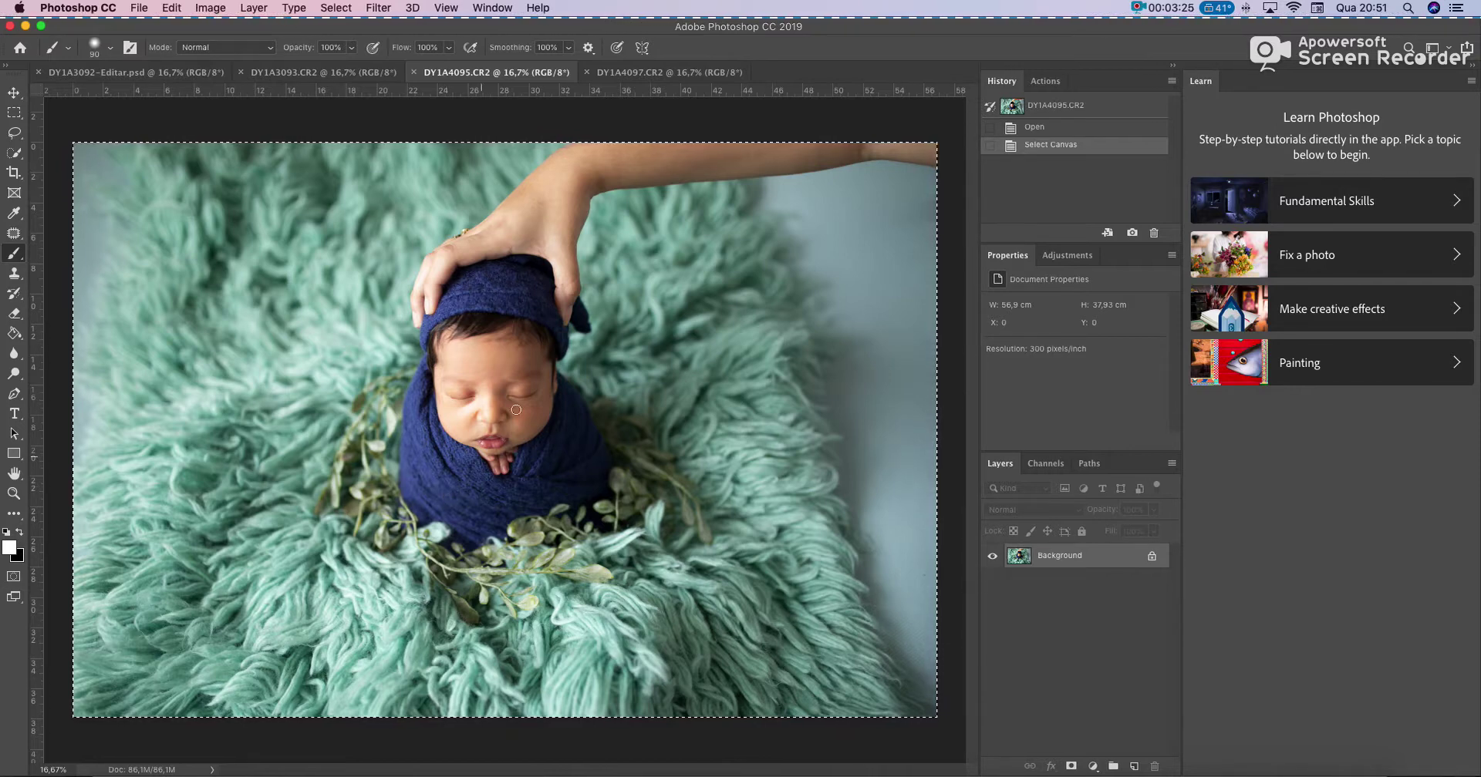
click(640, 72)
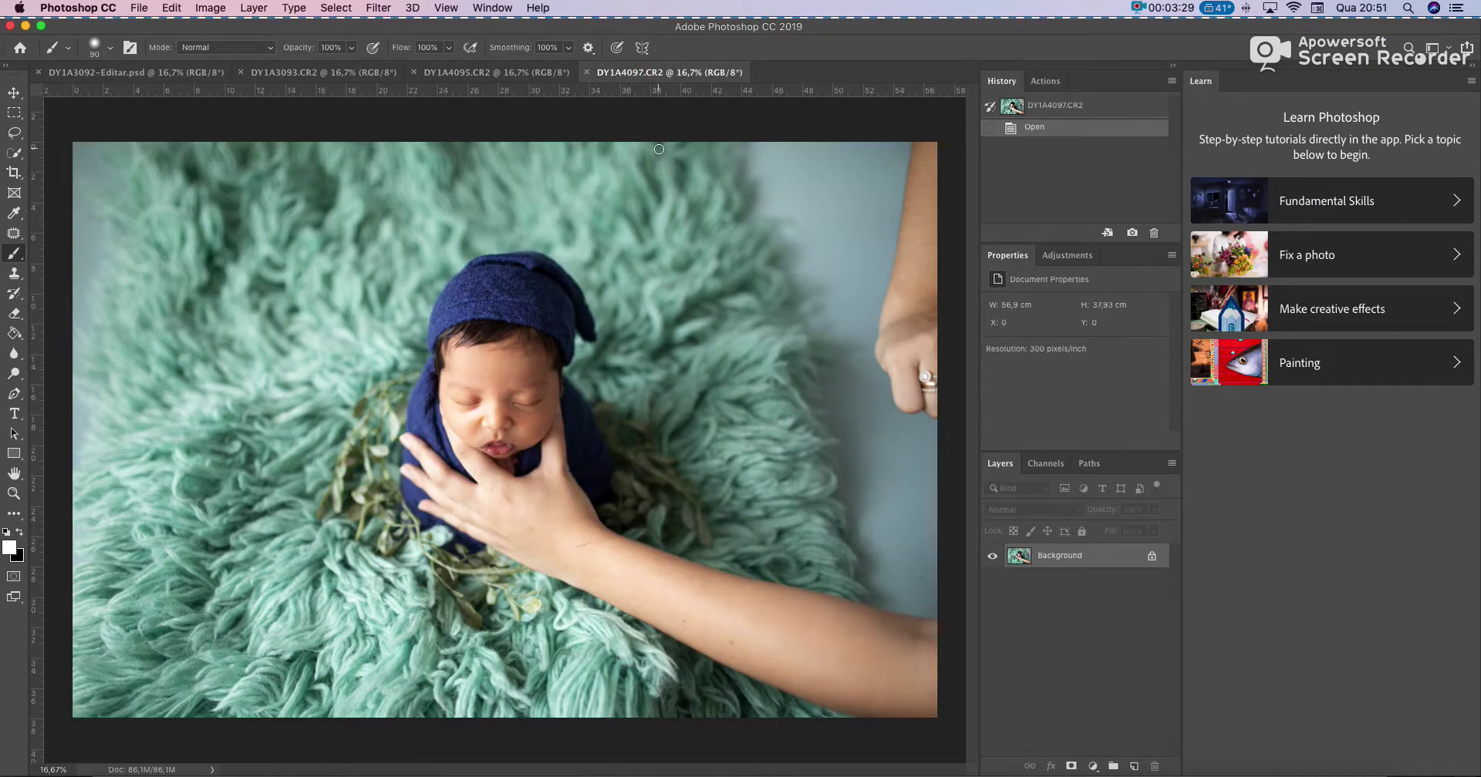
key(super+v)
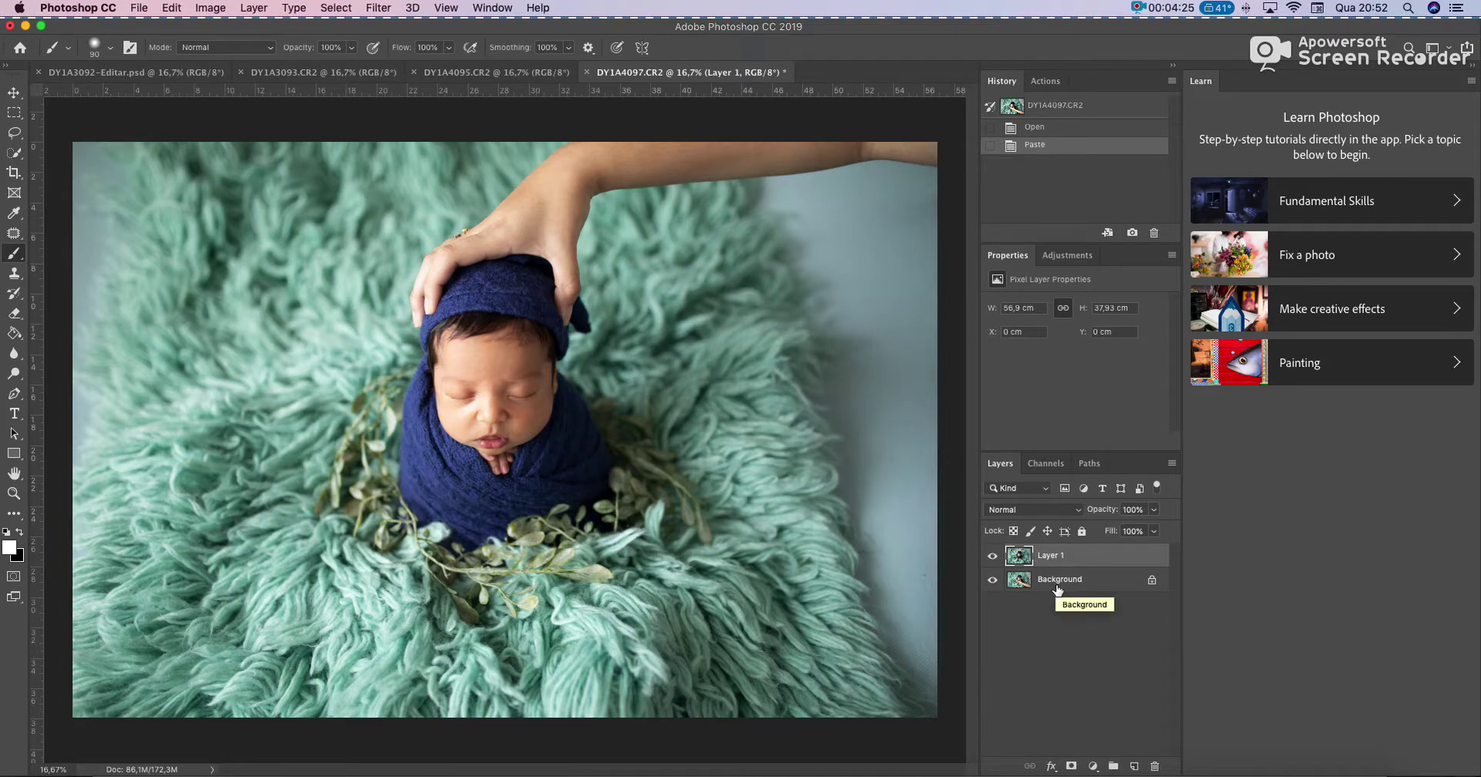
Auto-align the pasted layer and the Background layer using the Auto projection
shift+click(1057, 589)
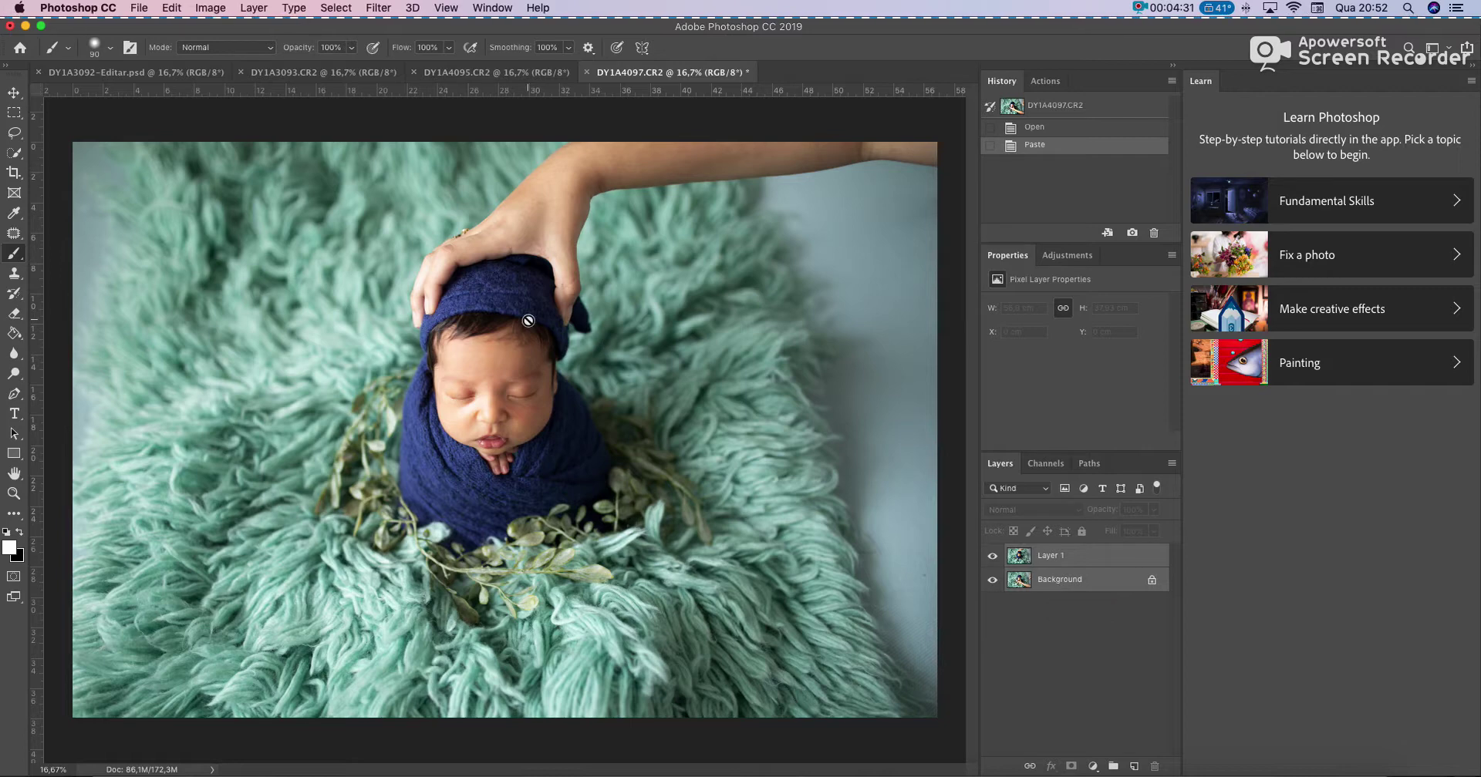
click(171, 8)
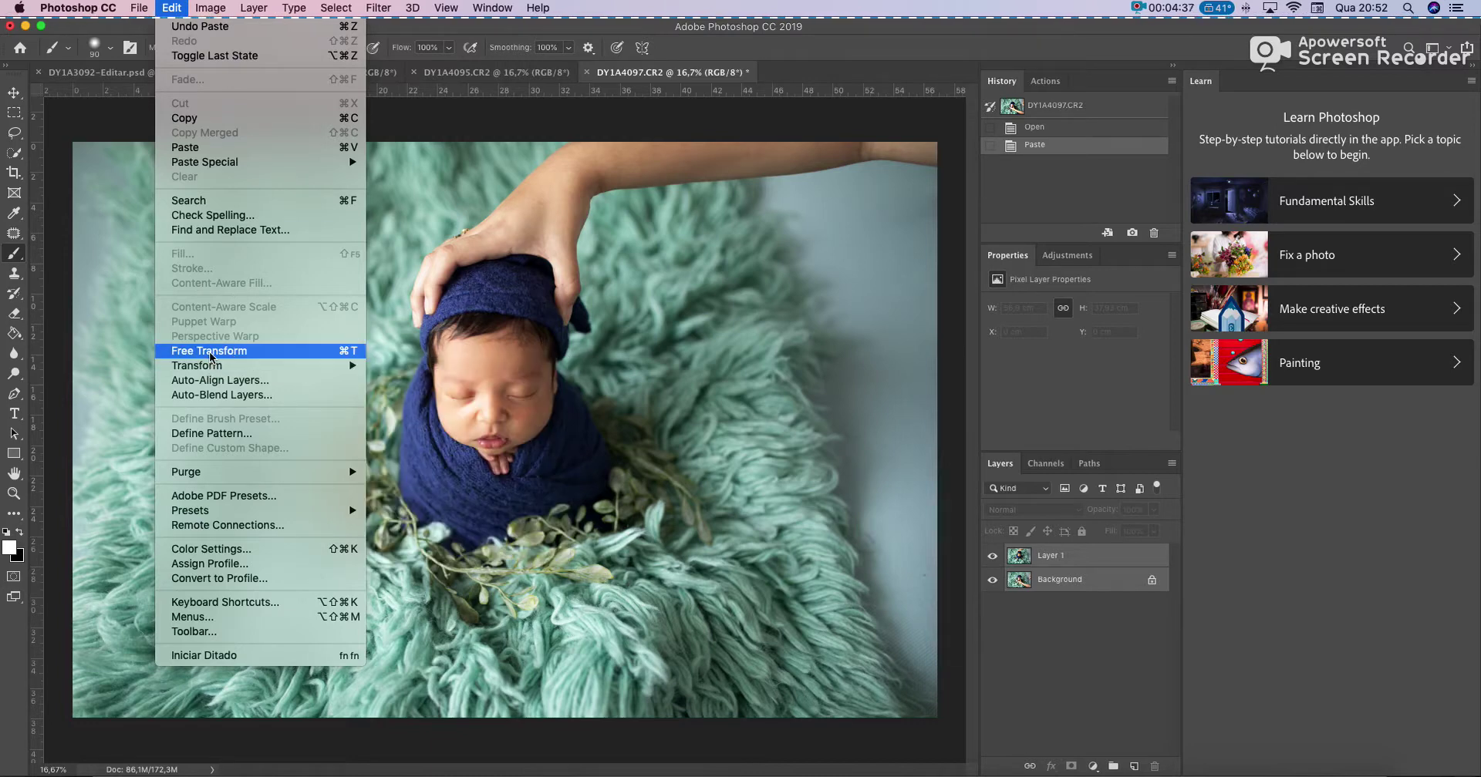
mouse_move(208, 369)
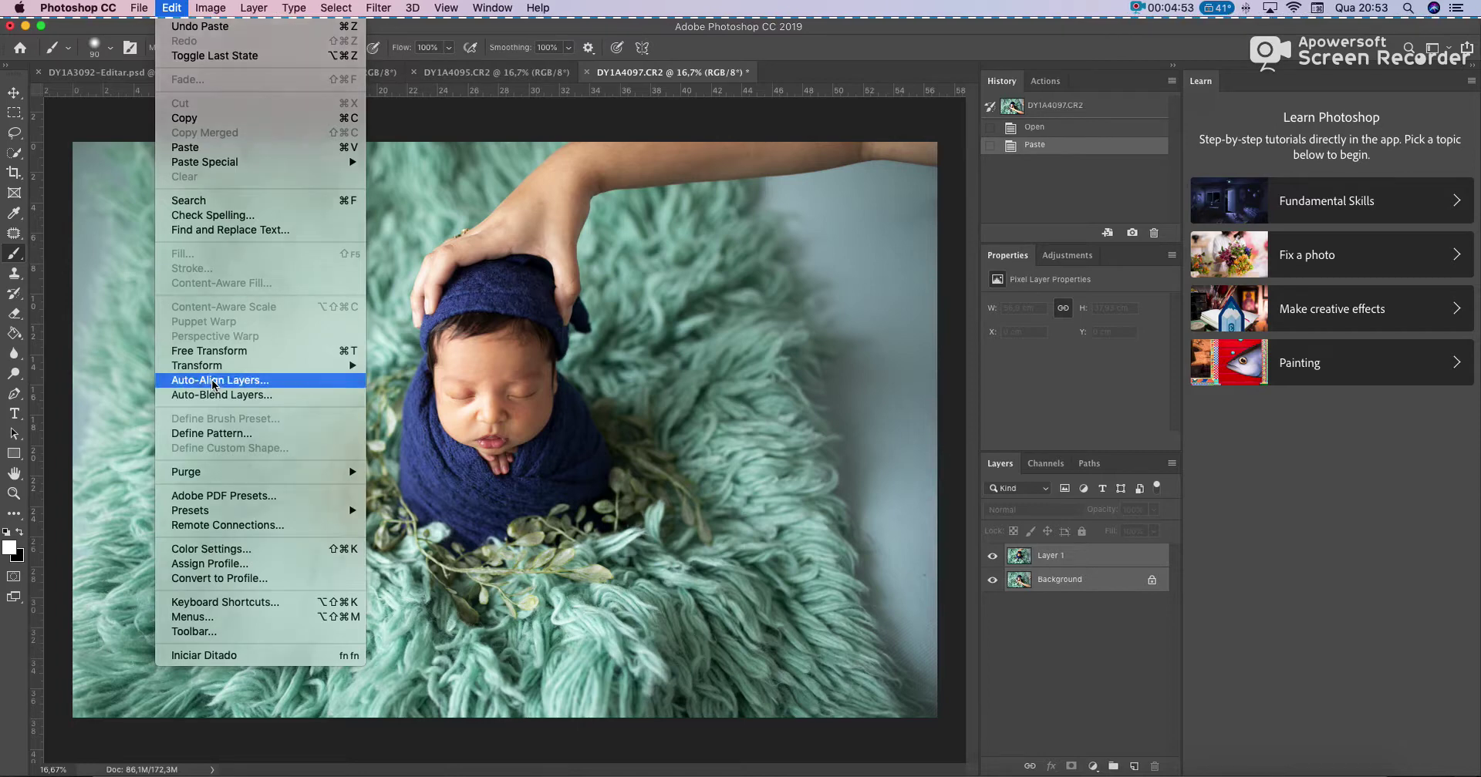
click(216, 381)
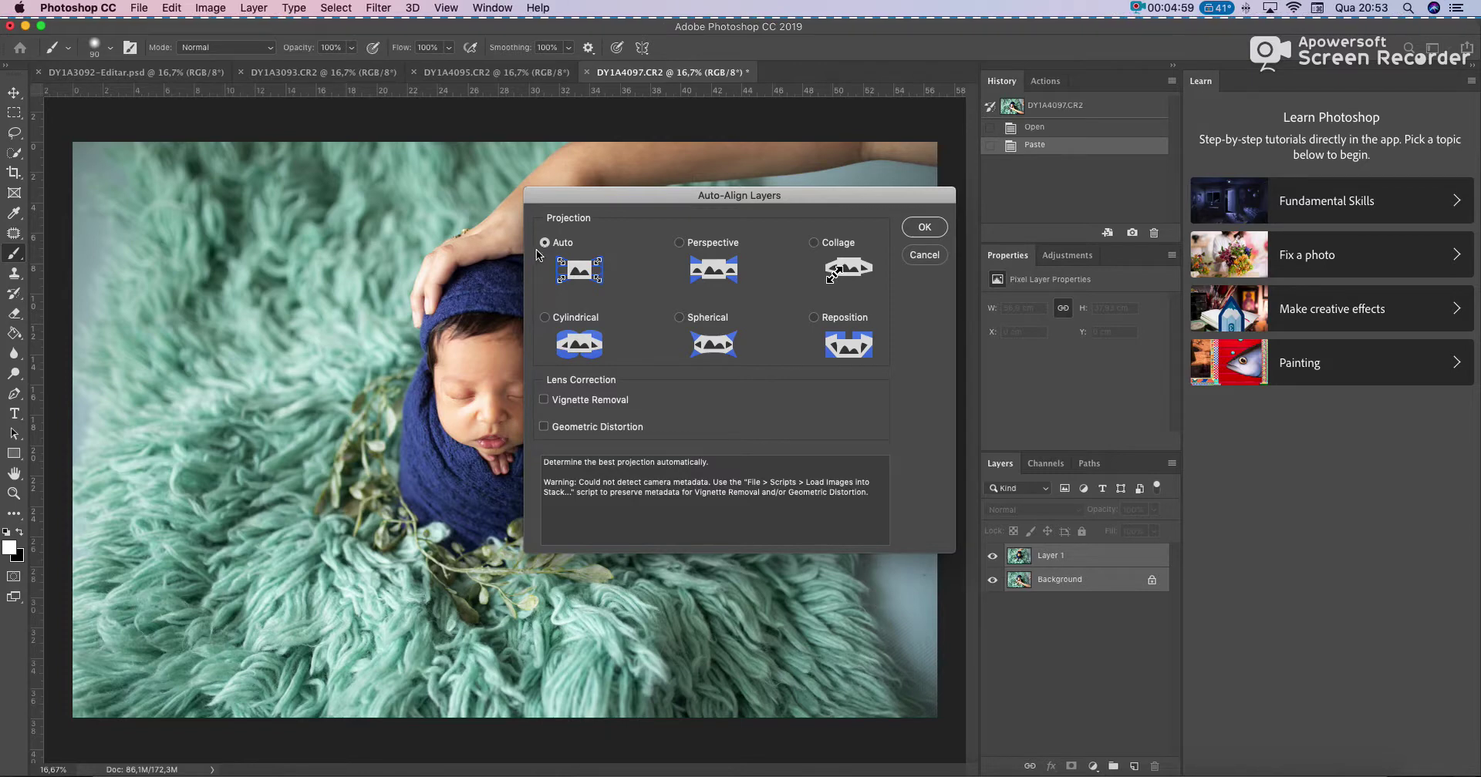
click(921, 227)
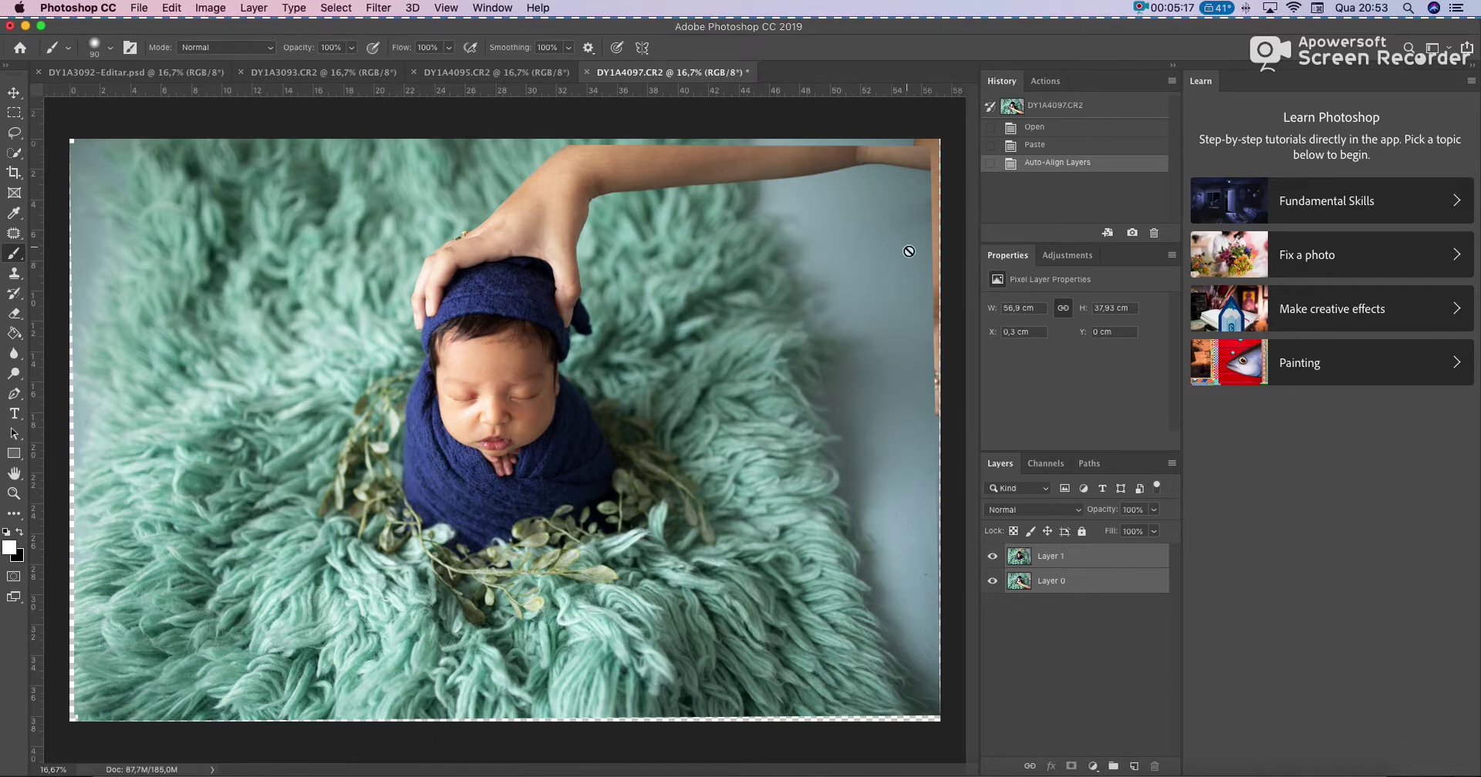
Check the alignment by varying the opacity of the two layers, leaving it at 100%
click(1154, 511)
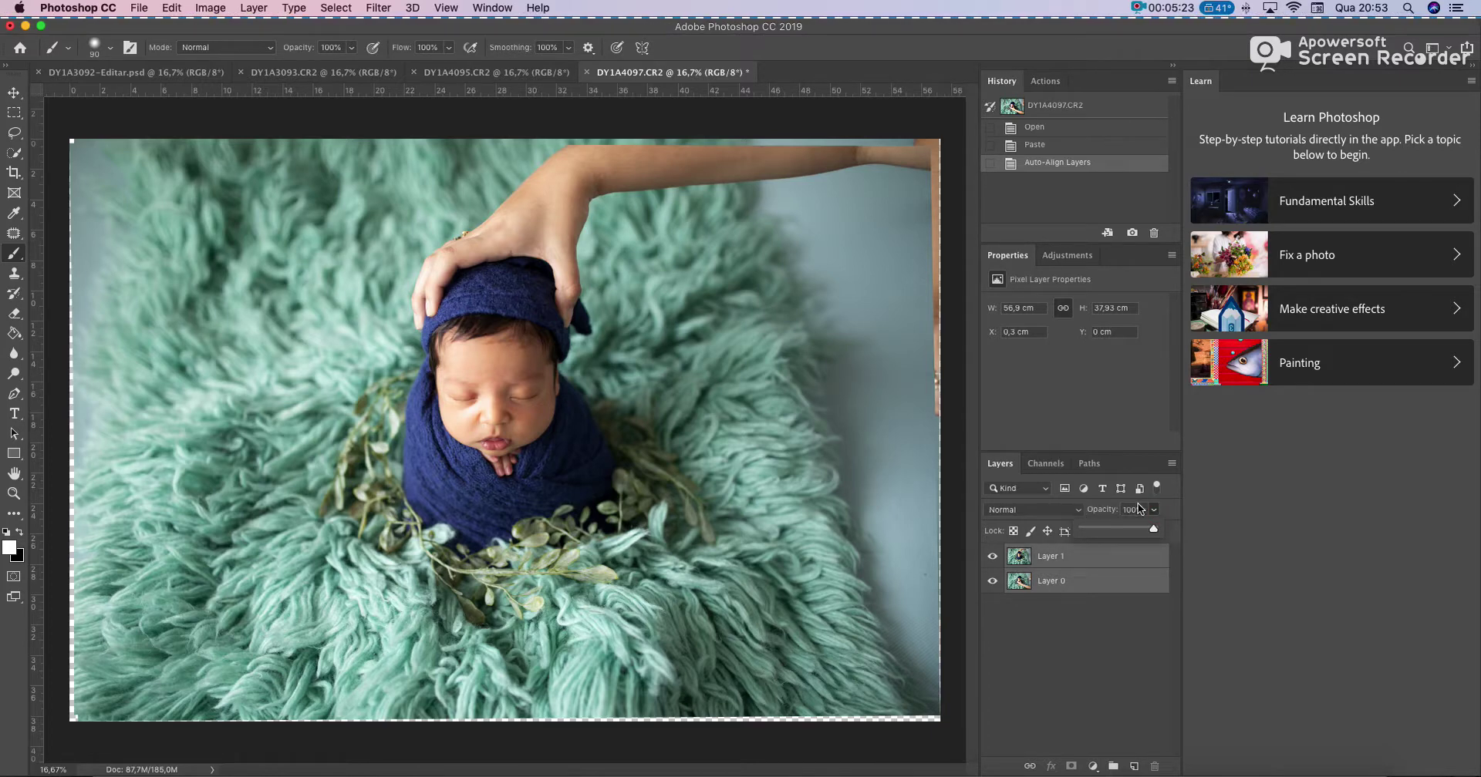
mouse_move(1155, 532)
mouse_down()
mouse_move(1073, 537)
mouse_move(1163, 521)
mouse_up()
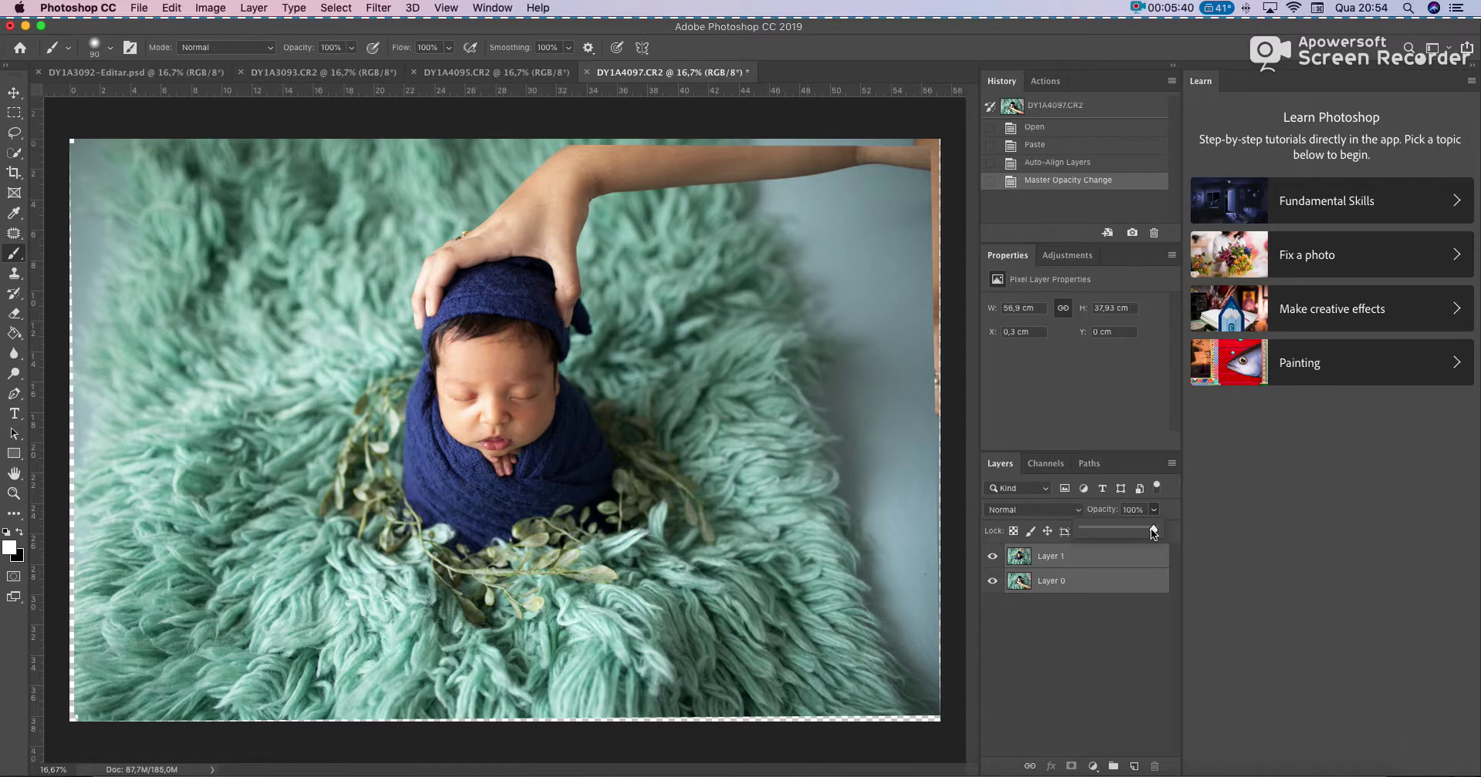
Add a white layer mask to Layer 1 and make black the foreground color
click(1080, 562)
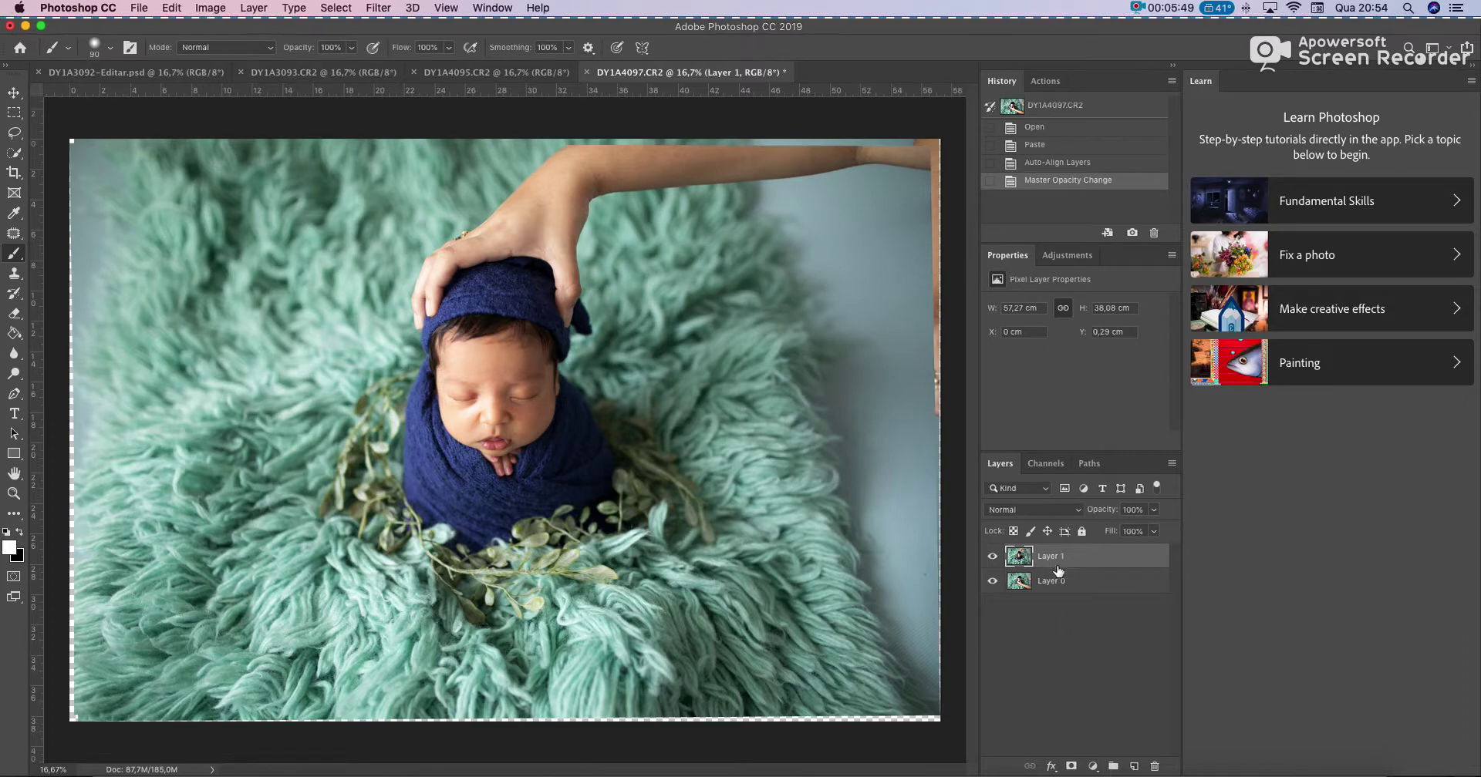
click(1071, 767)
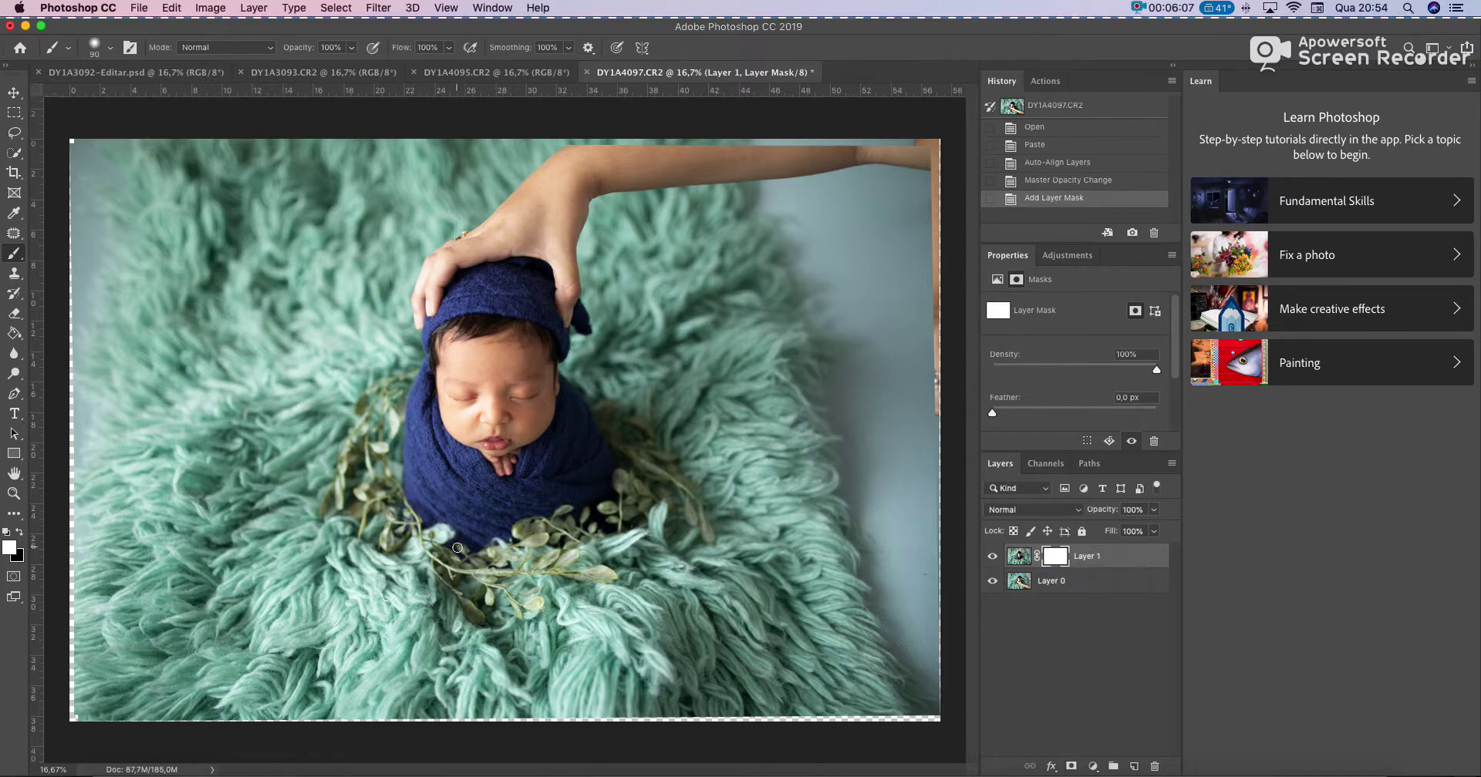
click(21, 533)
click(20, 534)
click(20, 533)
Enlarge the brush to 400 and paint black on Layer 1's mask over the hand holding the baby's cap
key(bracketright)
key(bracketright)
key(bracketright)
key(bracketright)
key(bracketright)
key(bracketright)
key(bracketright)
key(bracketright)
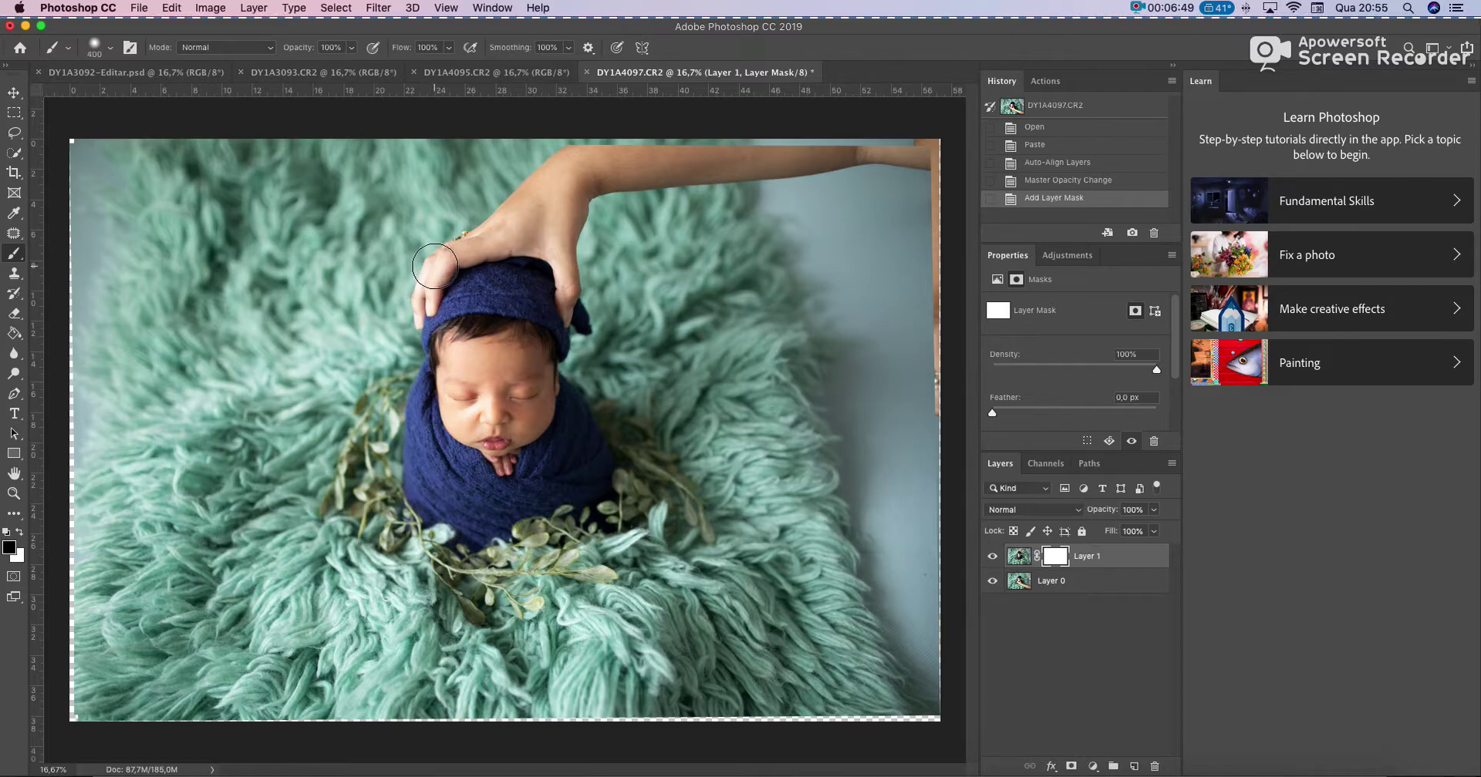
drag(434, 271, 441, 266)
mouse_move(420, 293)
mouse_down()
mouse_move(467, 237)
mouse_move(453, 264)
mouse_move(501, 228)
mouse_move(550, 226)
mouse_move(579, 293)
mouse_move(565, 308)
mouse_move(549, 261)
mouse_move(594, 193)
mouse_move(581, 219)
mouse_move(572, 211)
mouse_move(574, 254)
mouse_up()
Reduce the brush to 175 and paint black on Layer 1's mask over the remaining fingers and hand around the cap
key(bracketleft)
key(bracketleft)
key(bracketleft)
key(bracketleft)
key(bracketleft)
key(bracketleft)
key(bracketleft)
key(bracketleft)
mouse_move(571, 309)
mouse_down()
mouse_move(570, 325)
mouse_move(509, 199)
mouse_up()
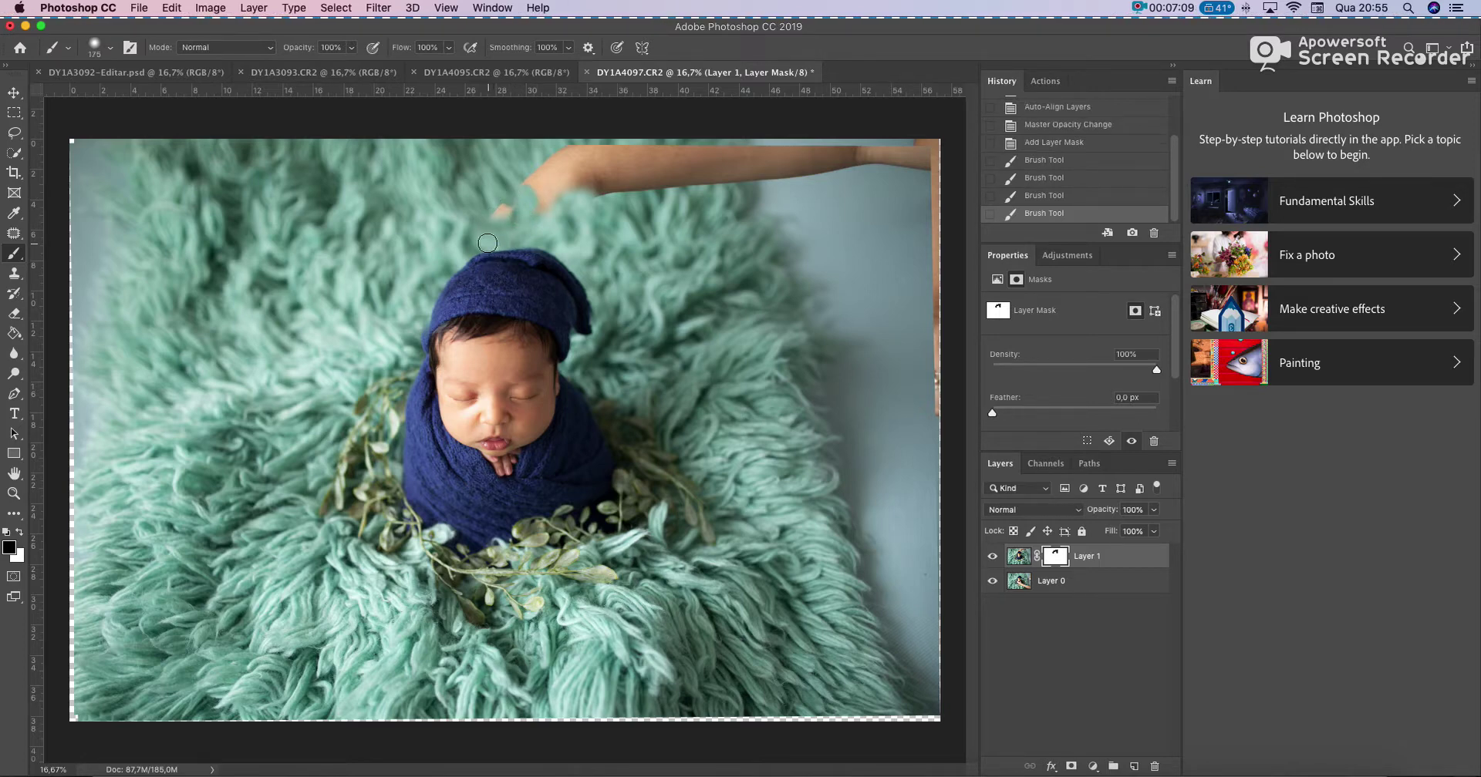
Enlarge the brush to 900 and paint black on Layer 1's mask over the forearm along the photo's upper edge
key(bracketright)
key(bracketright)
key(bracketright)
key(bracketright)
key(bracketright)
key(bracketright)
key(bracketright)
key(bracketright)
key(bracketright)
key(bracketright)
key(bracketright)
key(bracketright)
key(bracketright)
mouse_move(595, 163)
mouse_down()
mouse_move(546, 178)
mouse_move(702, 159)
mouse_move(715, 137)
mouse_move(722, 155)
mouse_move(753, 141)
mouse_move(935, 145)
mouse_move(929, 196)
mouse_move(923, 132)
mouse_move(921, 162)
mouse_up()
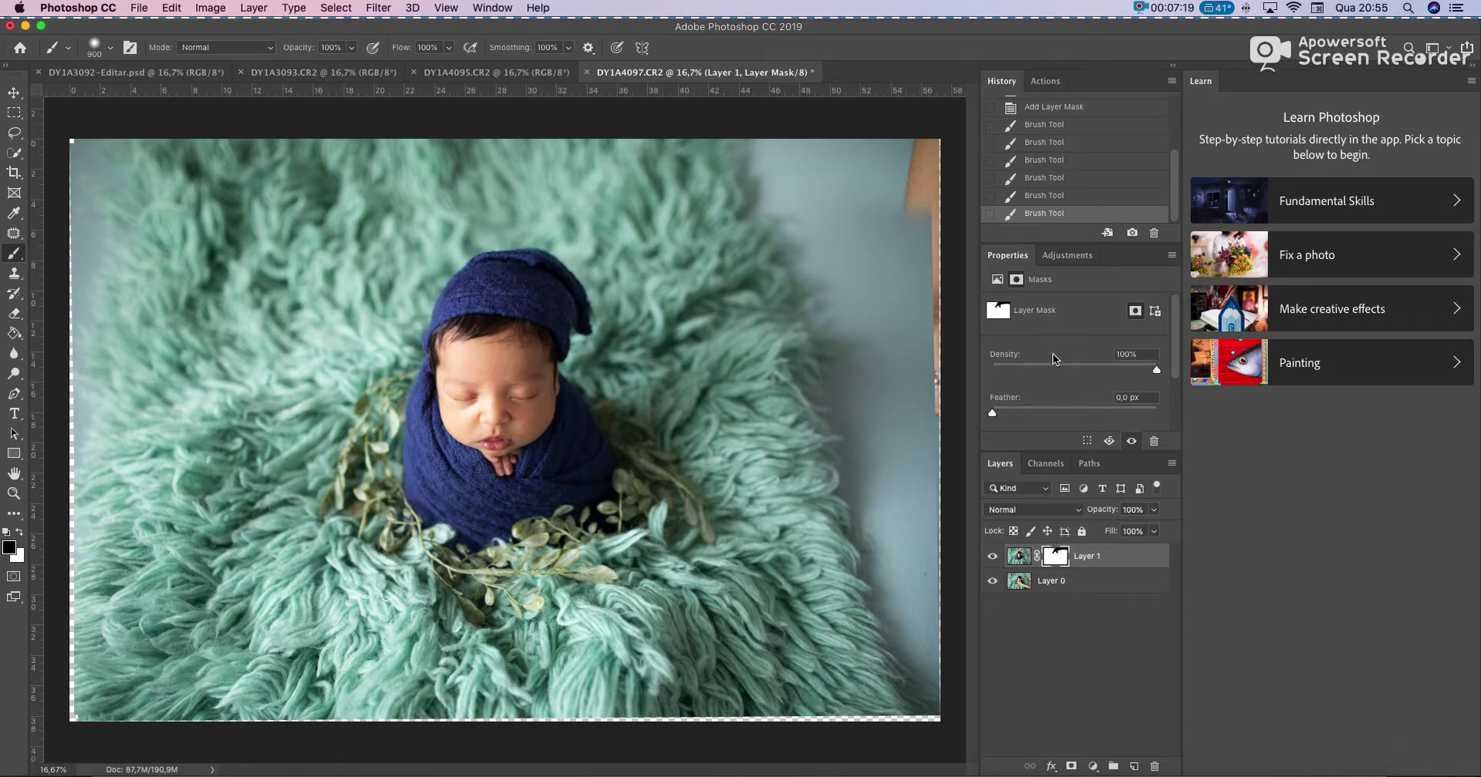
Compare the composite with the underlying photo by toggling Layer 1's visibility, leaving the layer shown
click(993, 558)
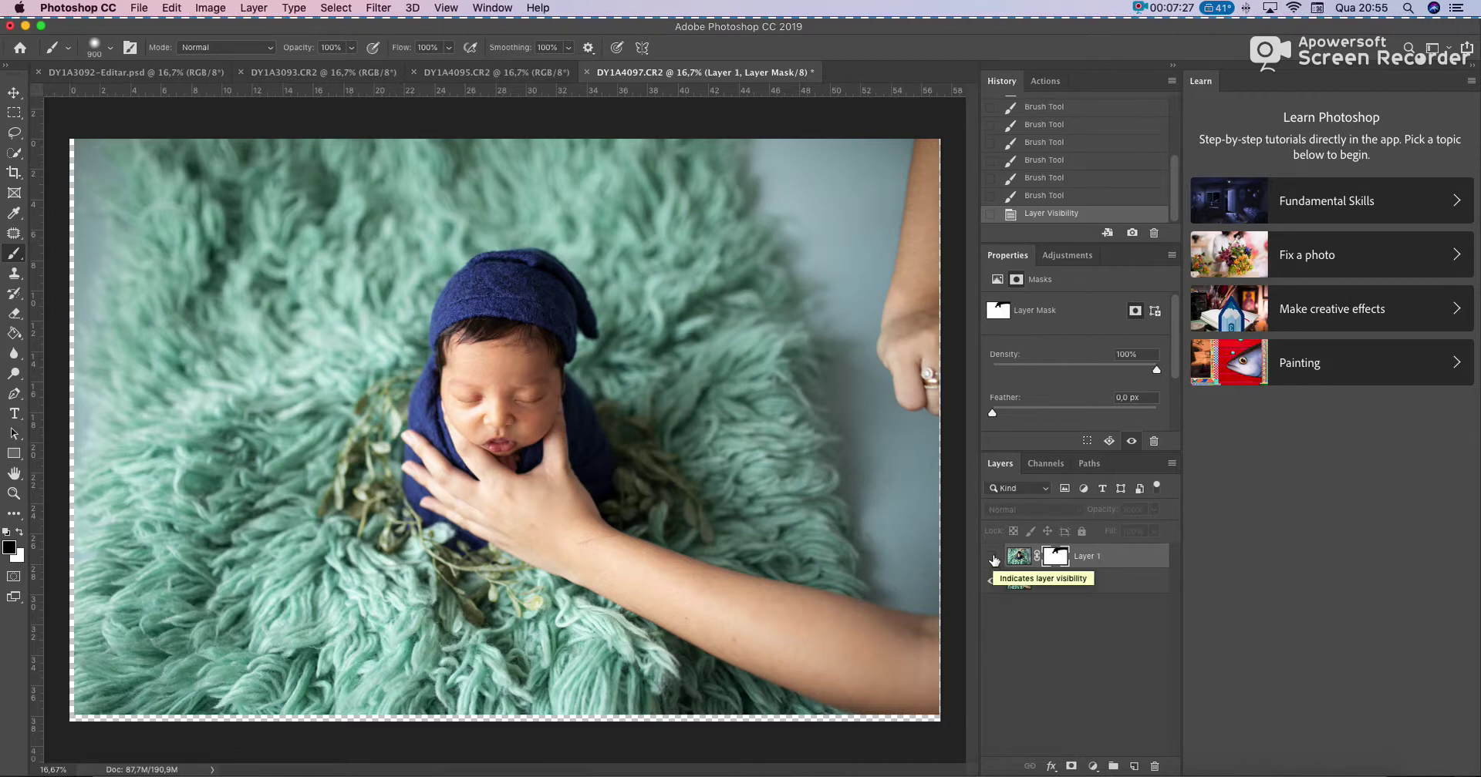
click(994, 557)
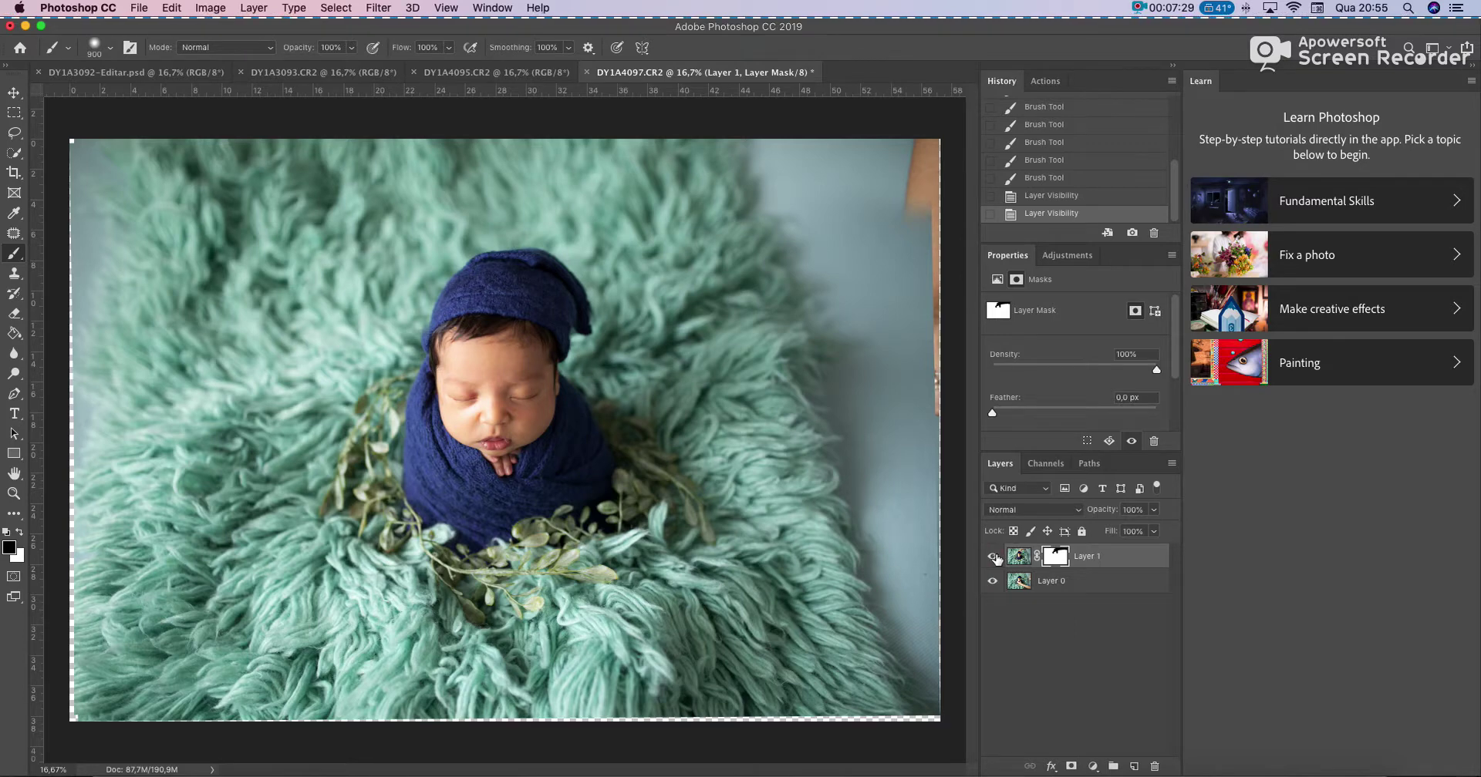
click(994, 557)
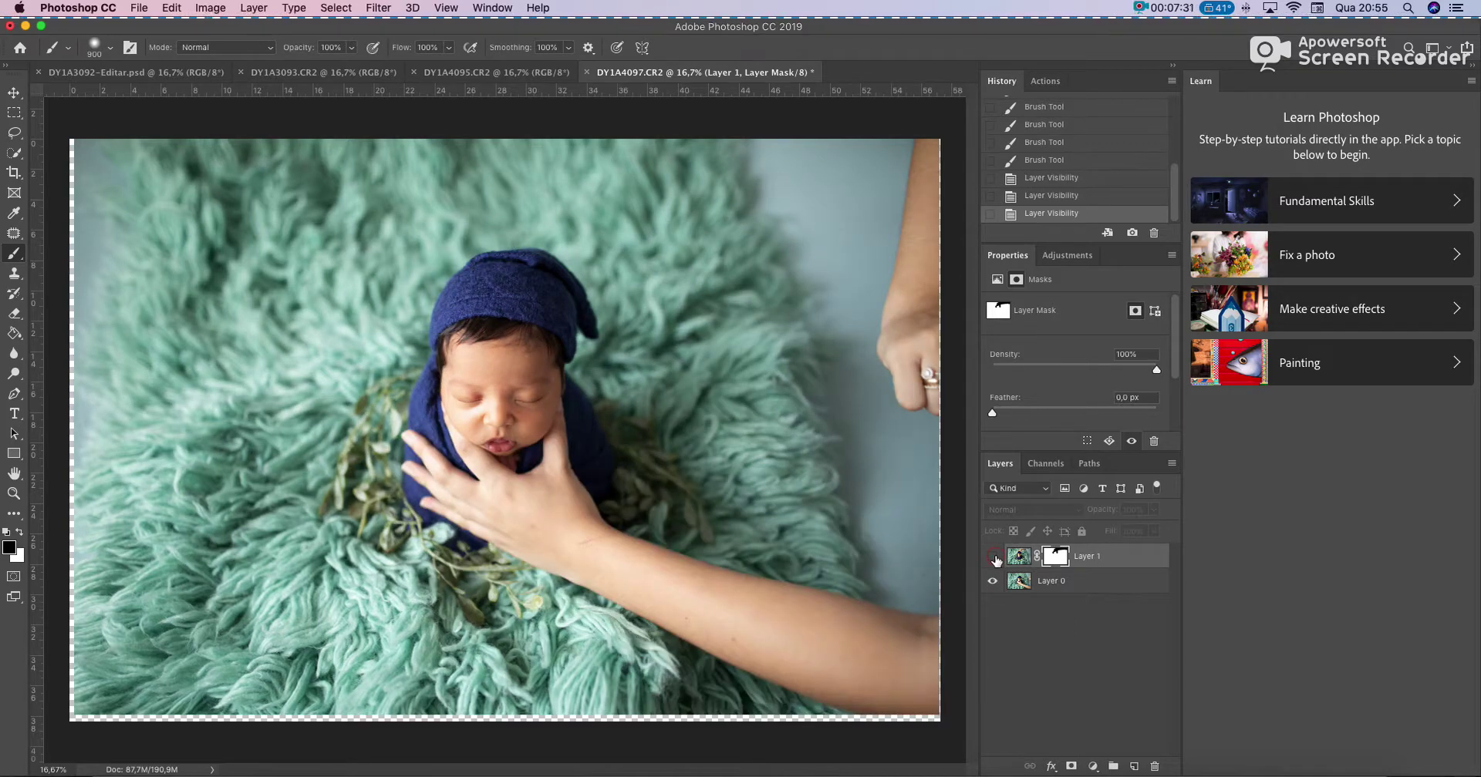
click(994, 557)
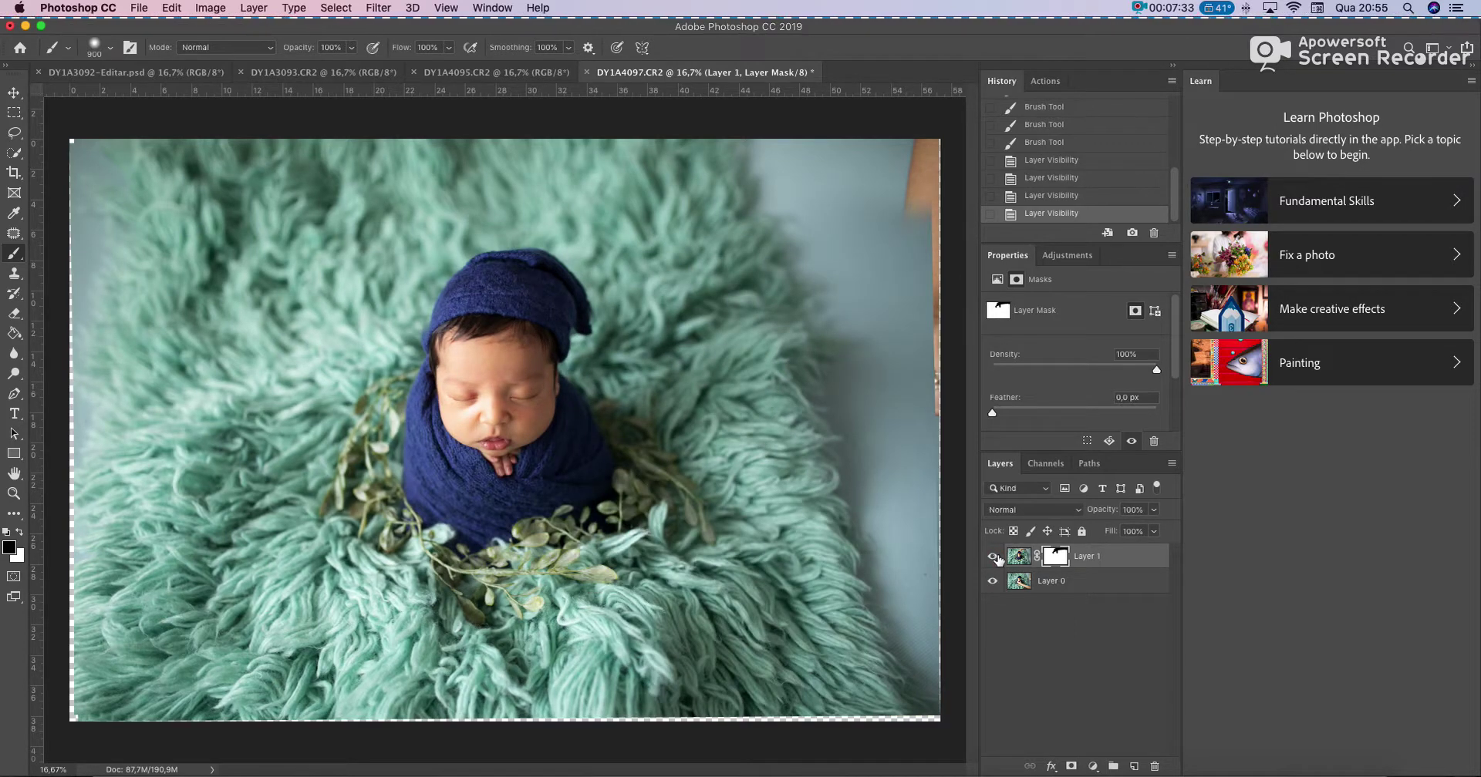
click(994, 557)
click(993, 557)
Reduce the brush to 90 and refine Layer 1's mask in black around the hanging tip of the baby's cap
key(super+plus)
key(super+plus)
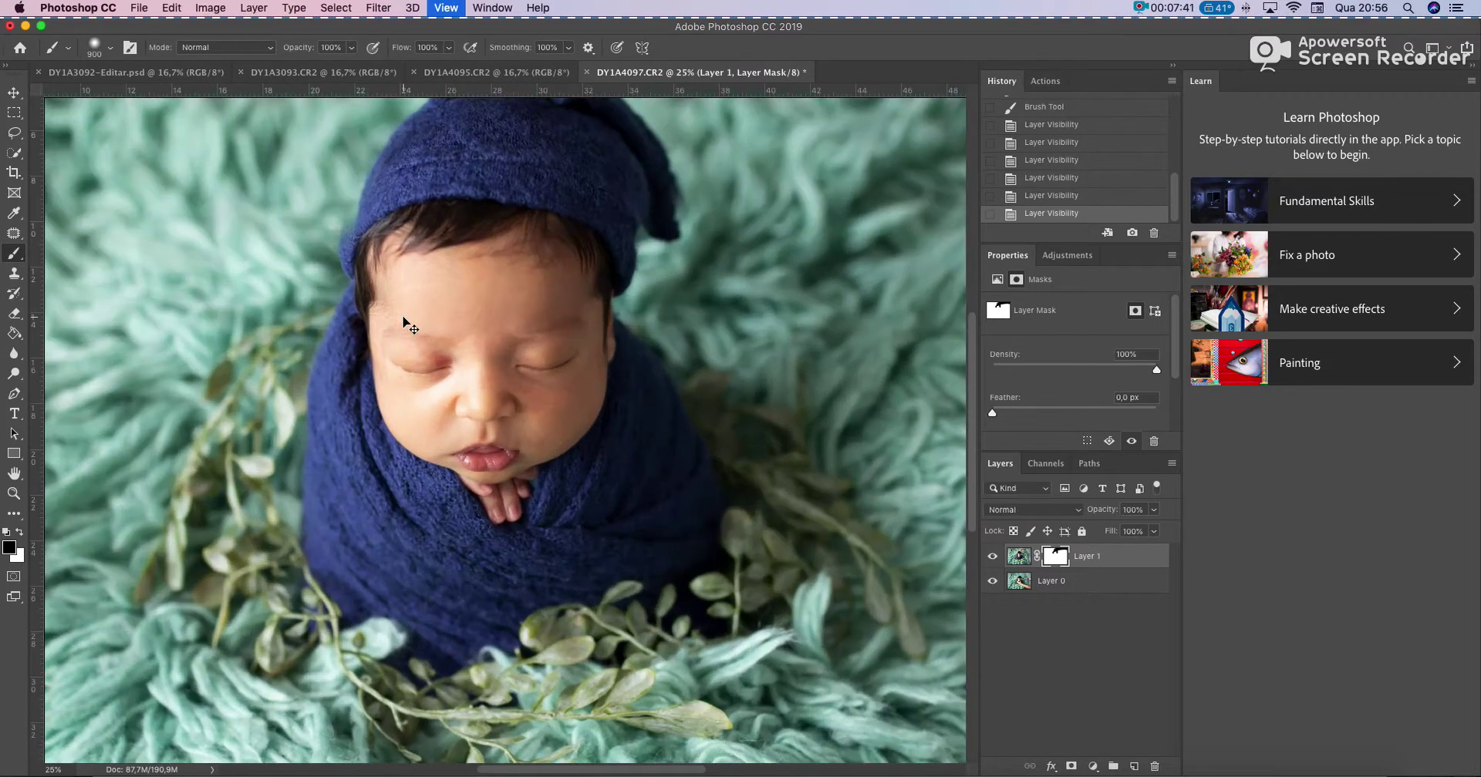
key(bracketleft)
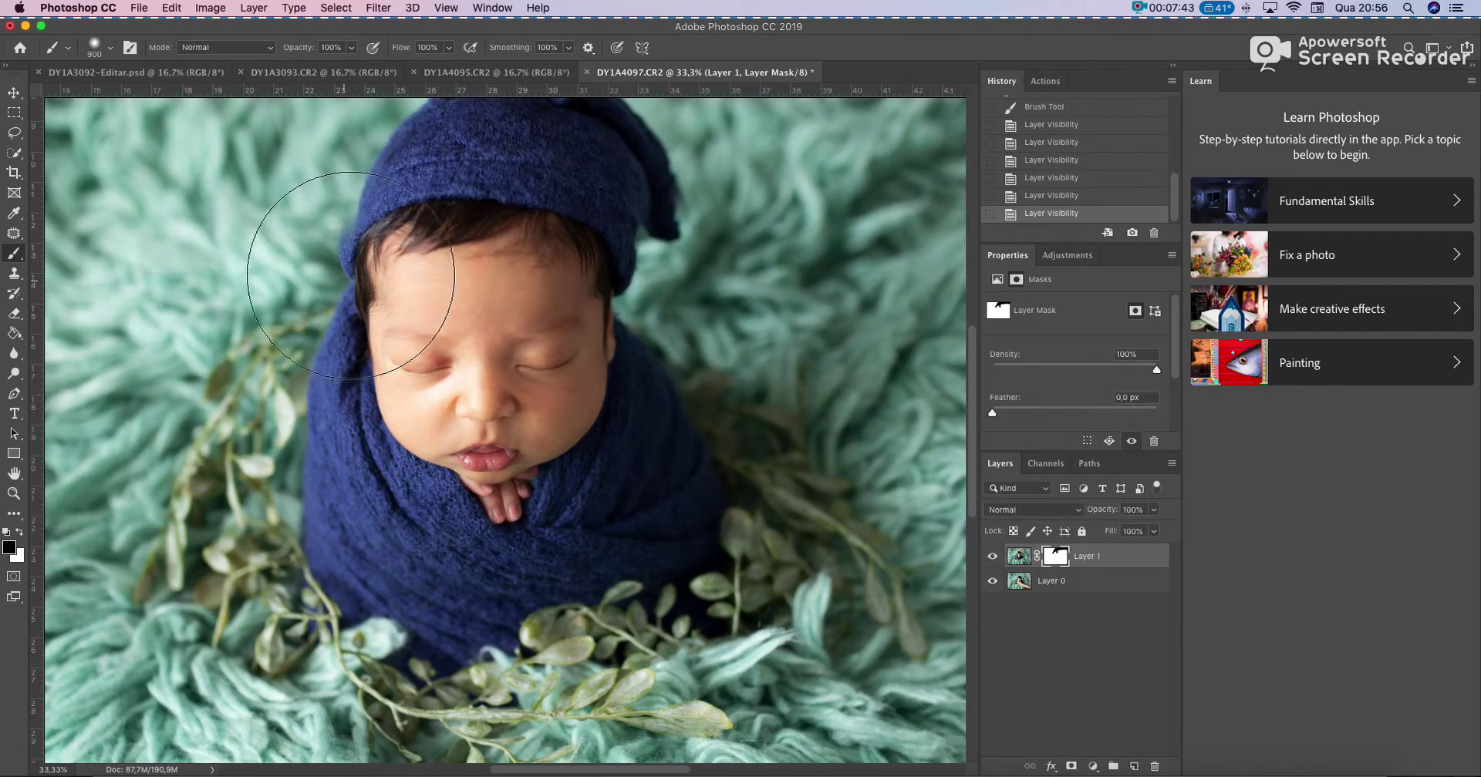
key(bracketleft)
key(bracketleft)
key(bracketleft)
key(bracketleft)
key(bracketleft)
key(bracketleft)
key(bracketleft)
key(bracketleft)
key(bracketleft)
key(bracketleft)
key(bracketleft)
key(bracketleft)
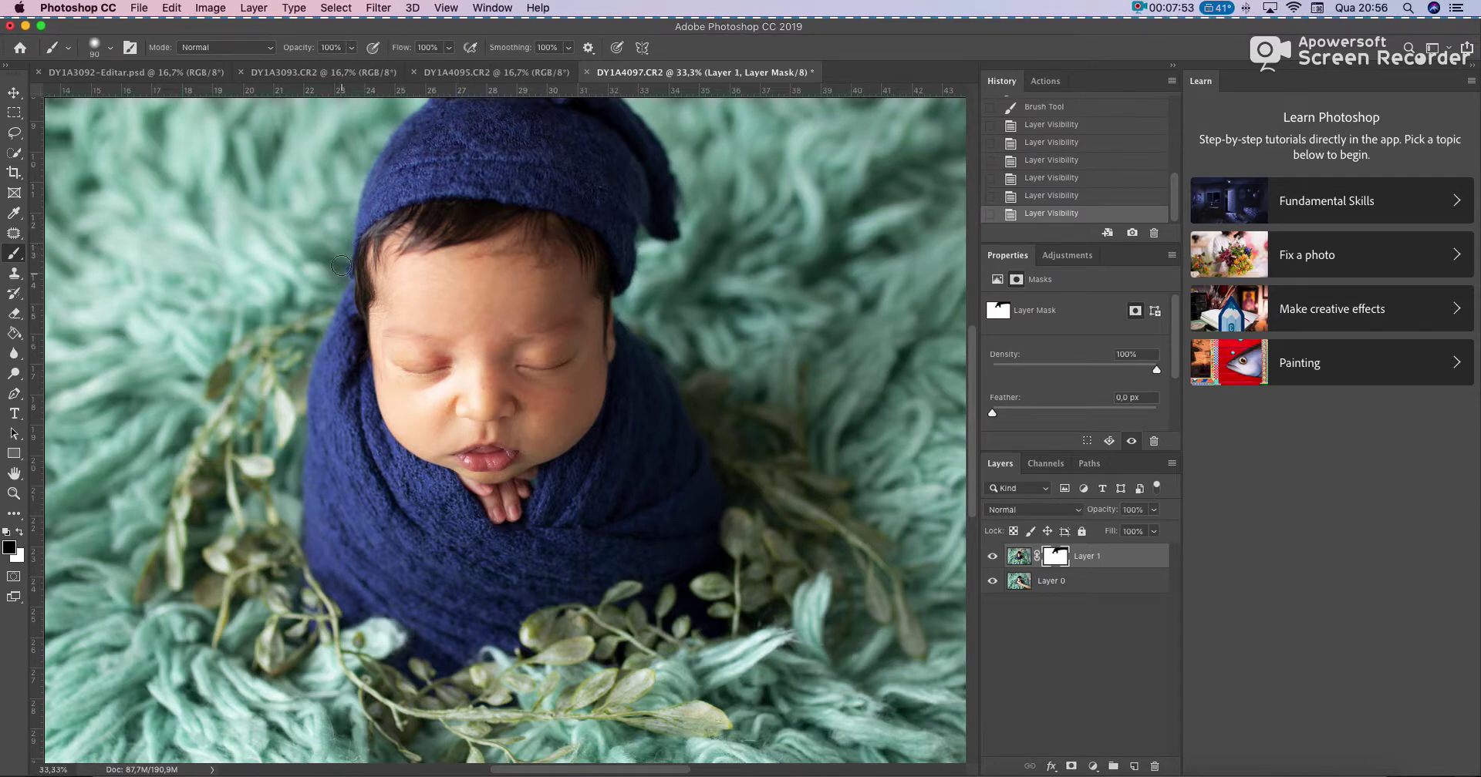
click(689, 207)
drag(689, 184, 678, 244)
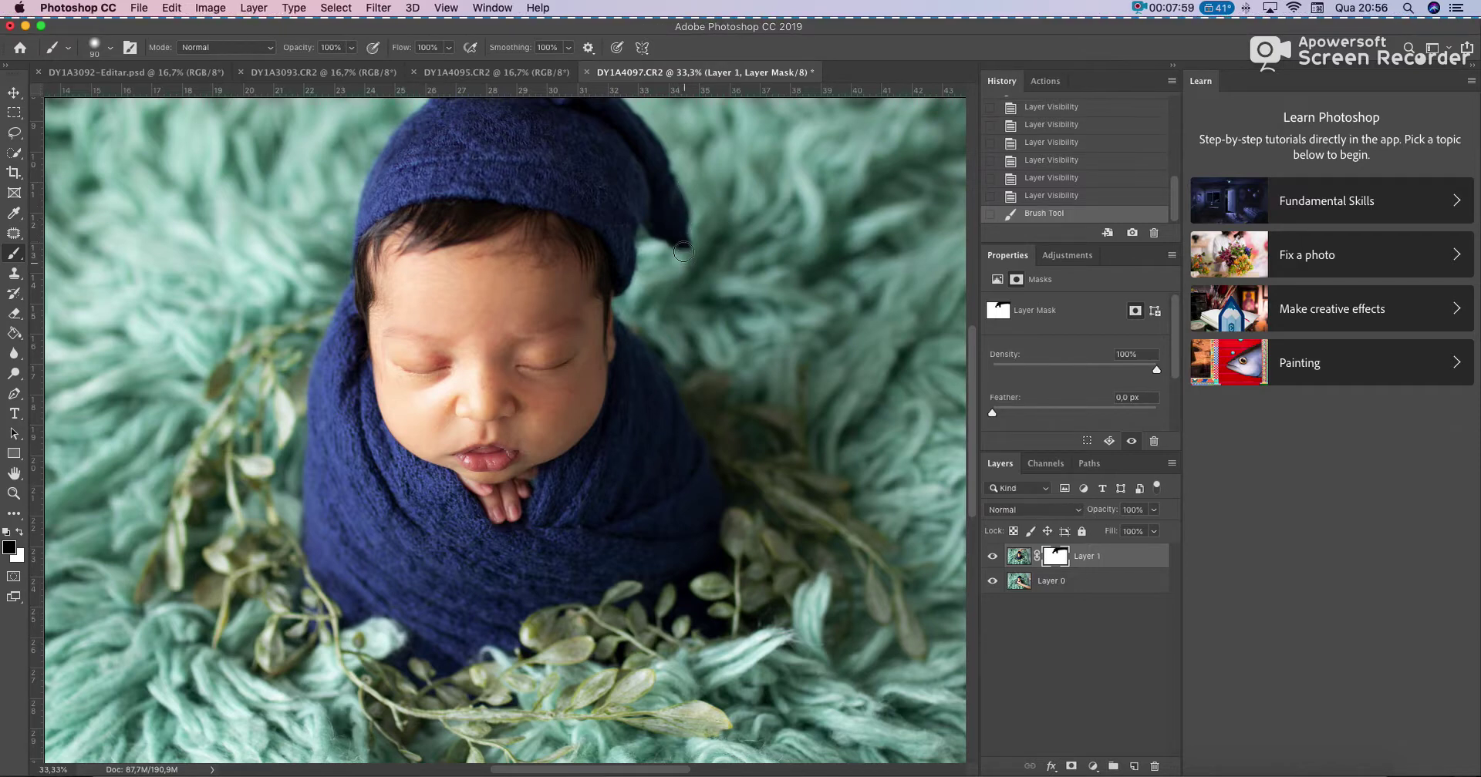
mouse_move(686, 250)
mouse_down()
mouse_move(682, 213)
mouse_move(690, 256)
mouse_move(657, 220)
mouse_move(660, 162)
mouse_move(676, 193)
mouse_move(665, 185)
mouse_up()
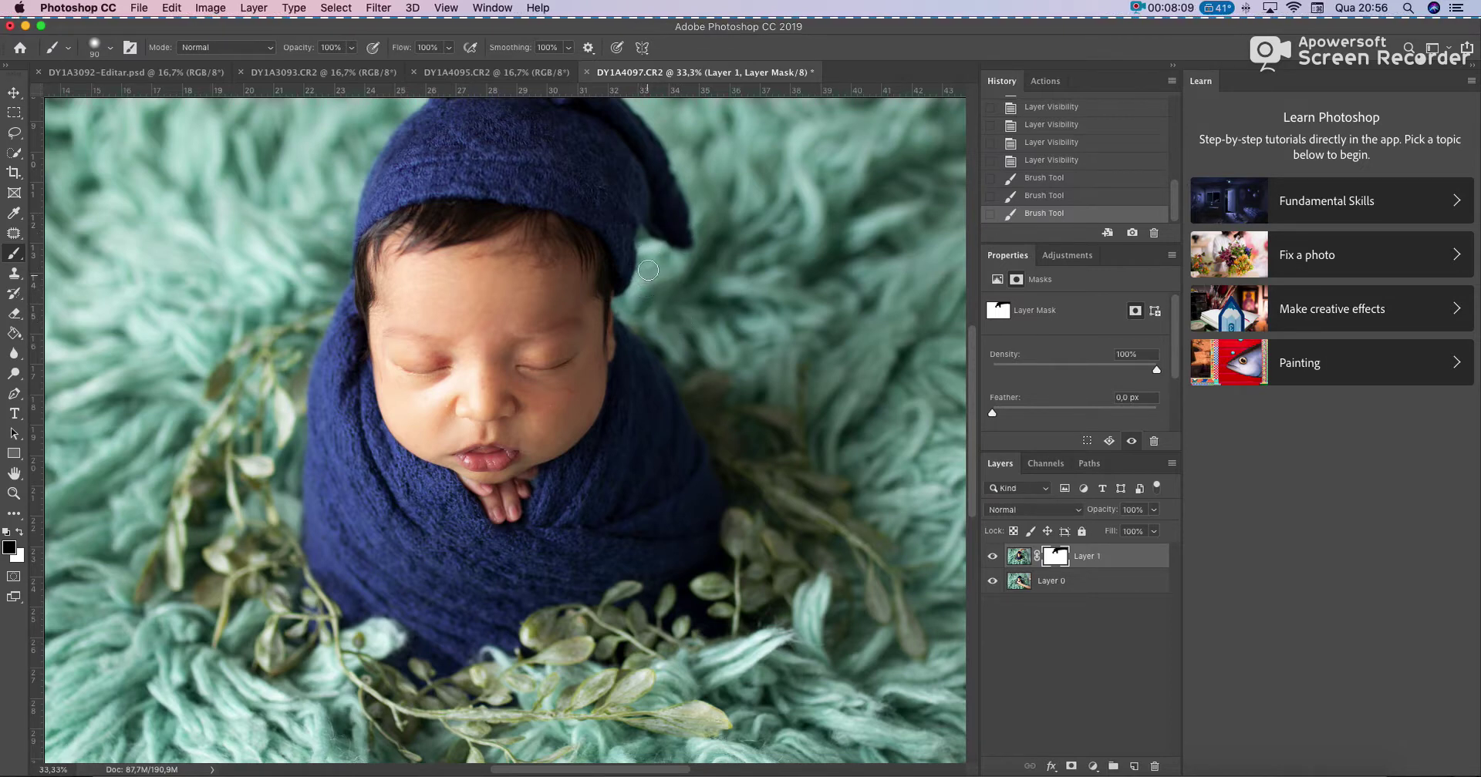
Merge Layer 1 and Layer 0 into a single layer
mouse_move(973, 368)
mouse_down()
mouse_move(967, 266)
mouse_move(974, 346)
mouse_up()
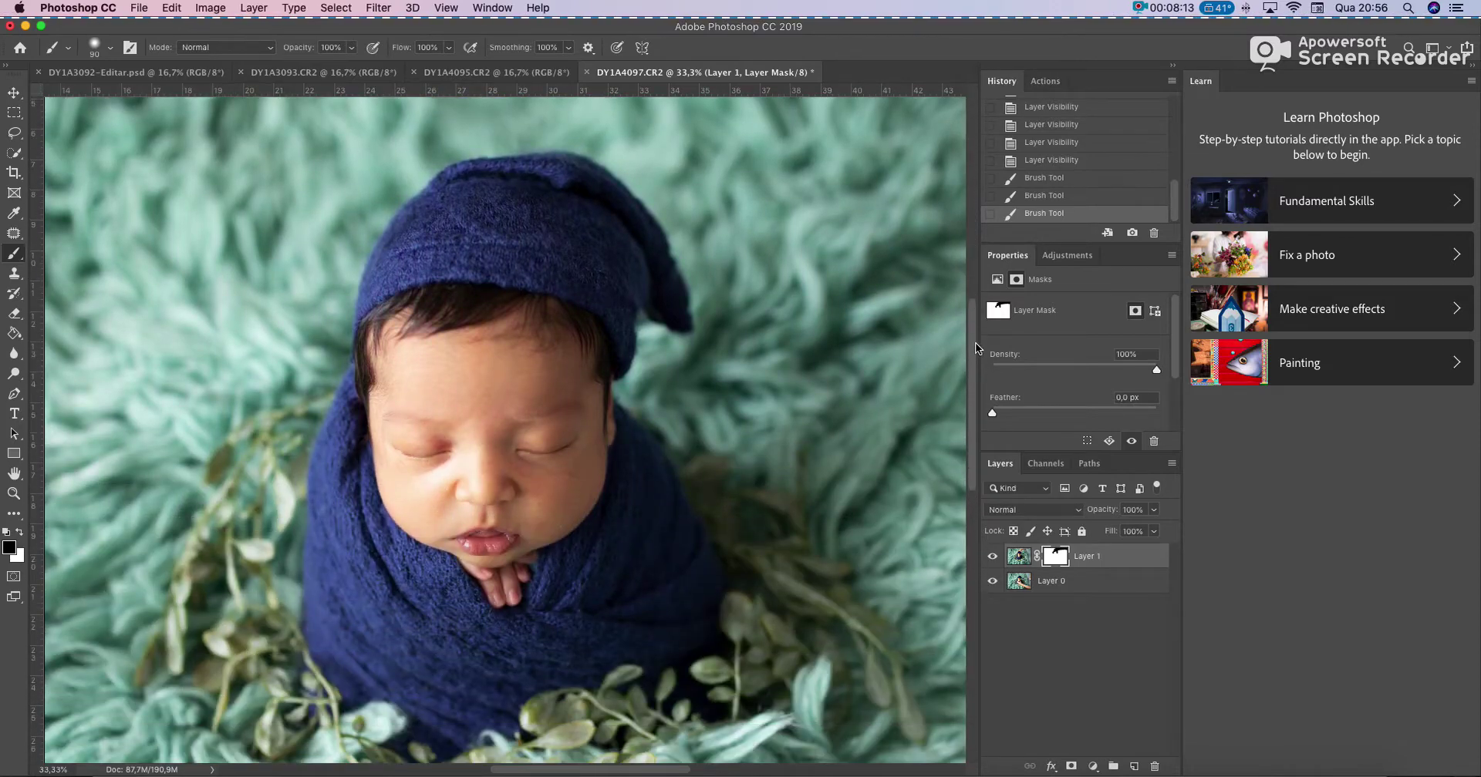
key(super+minus)
key(super+minus)
key(super+minus)
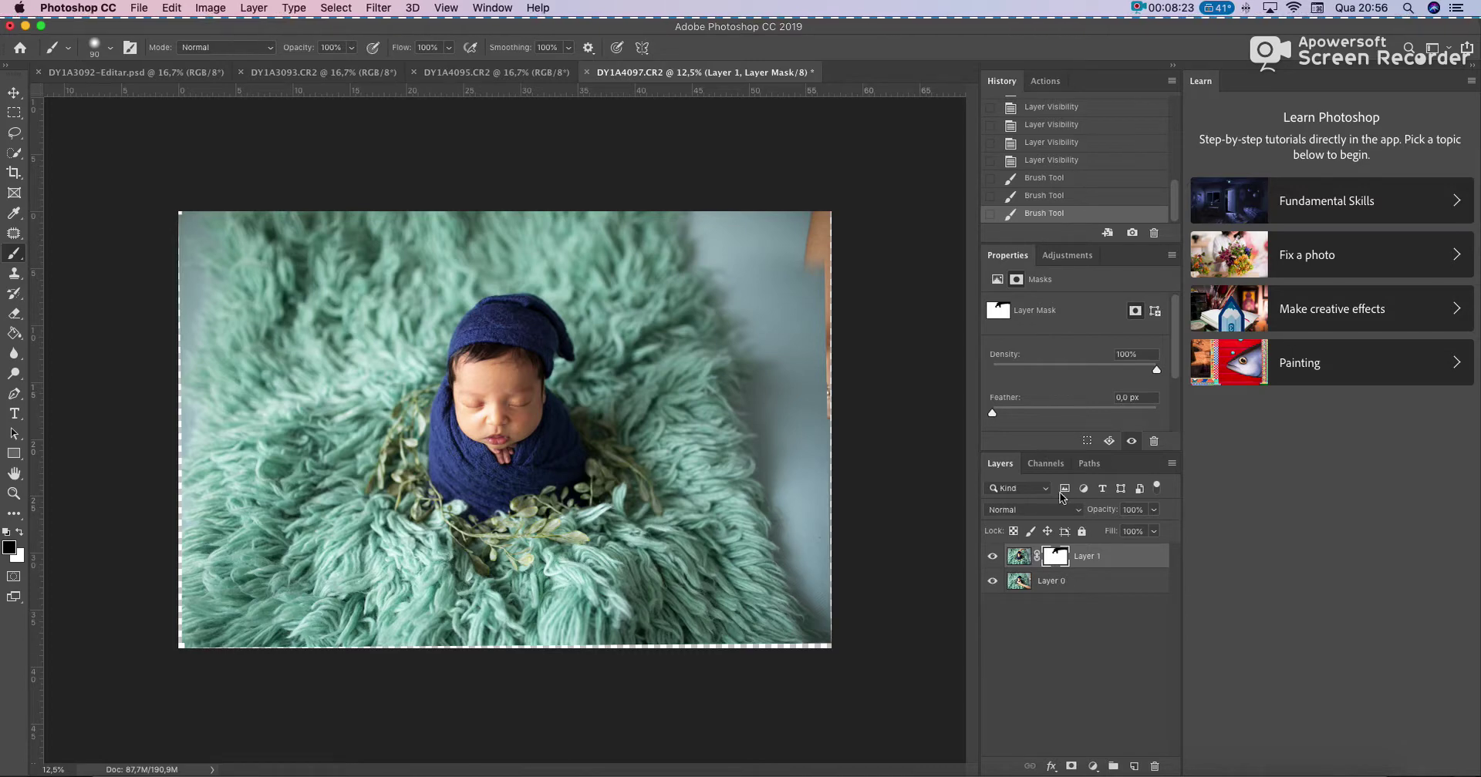
click(1065, 583)
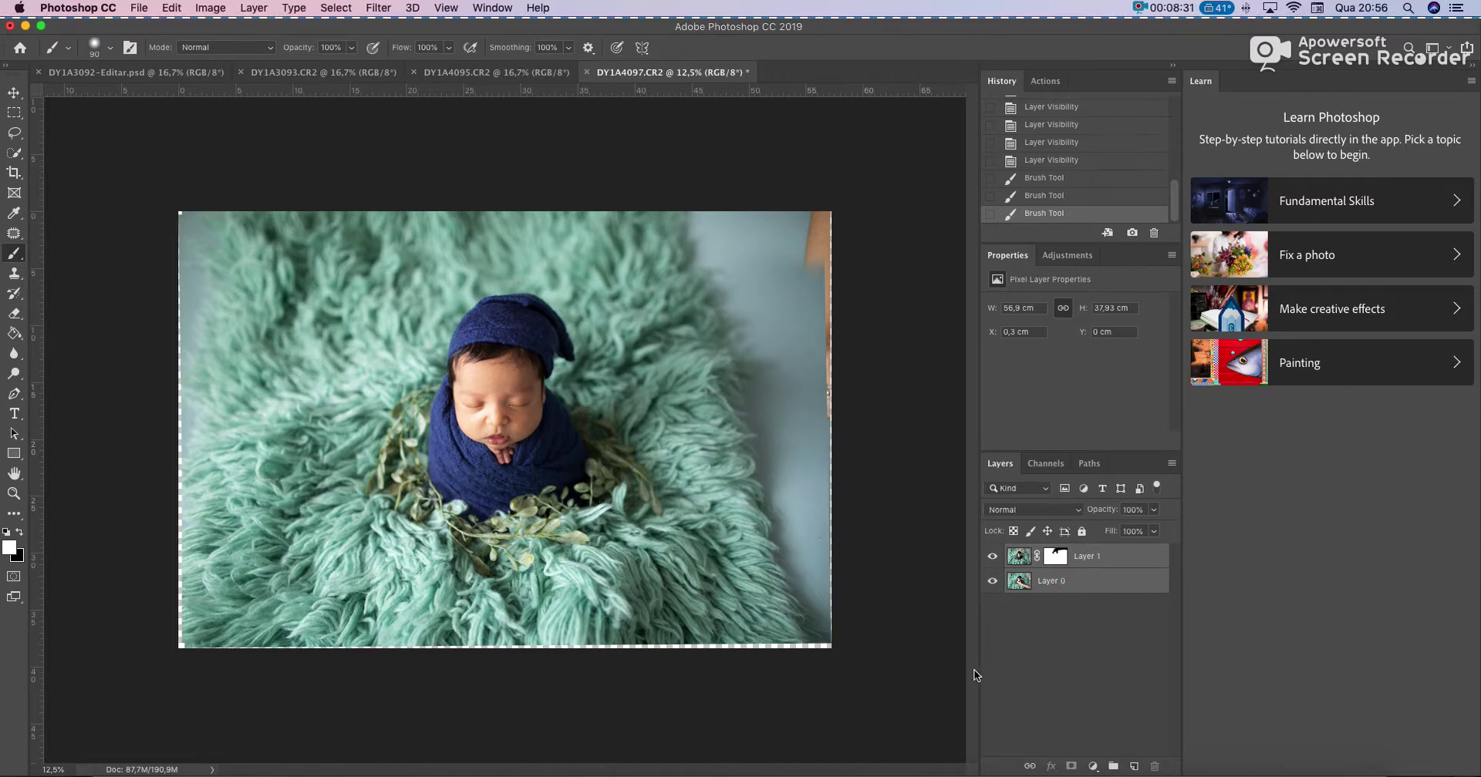
key(super+e)
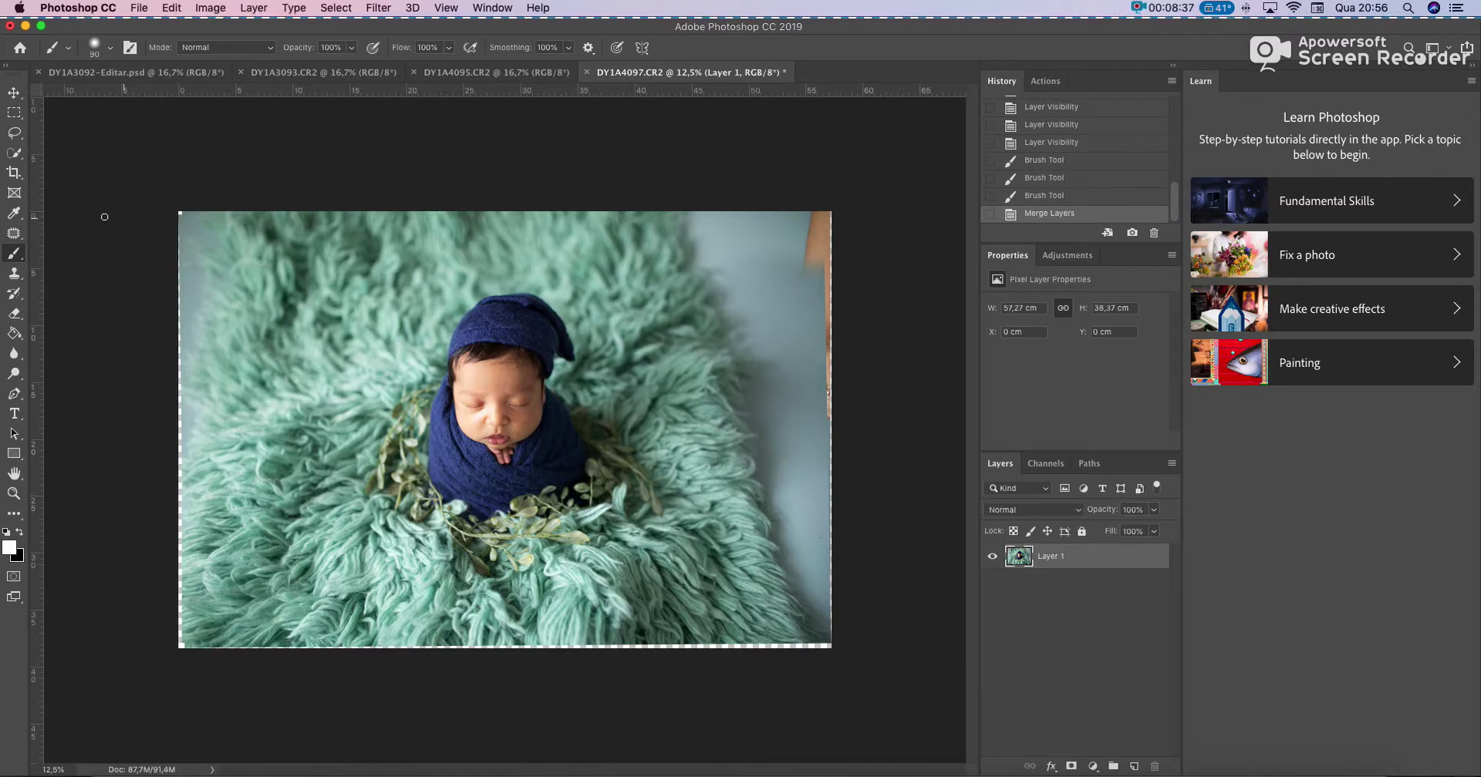
Crop the image at the 2:3 ratio to about 49 × 32.7 cm, cutting off the transparent edges and the leftover arm
click(14, 173)
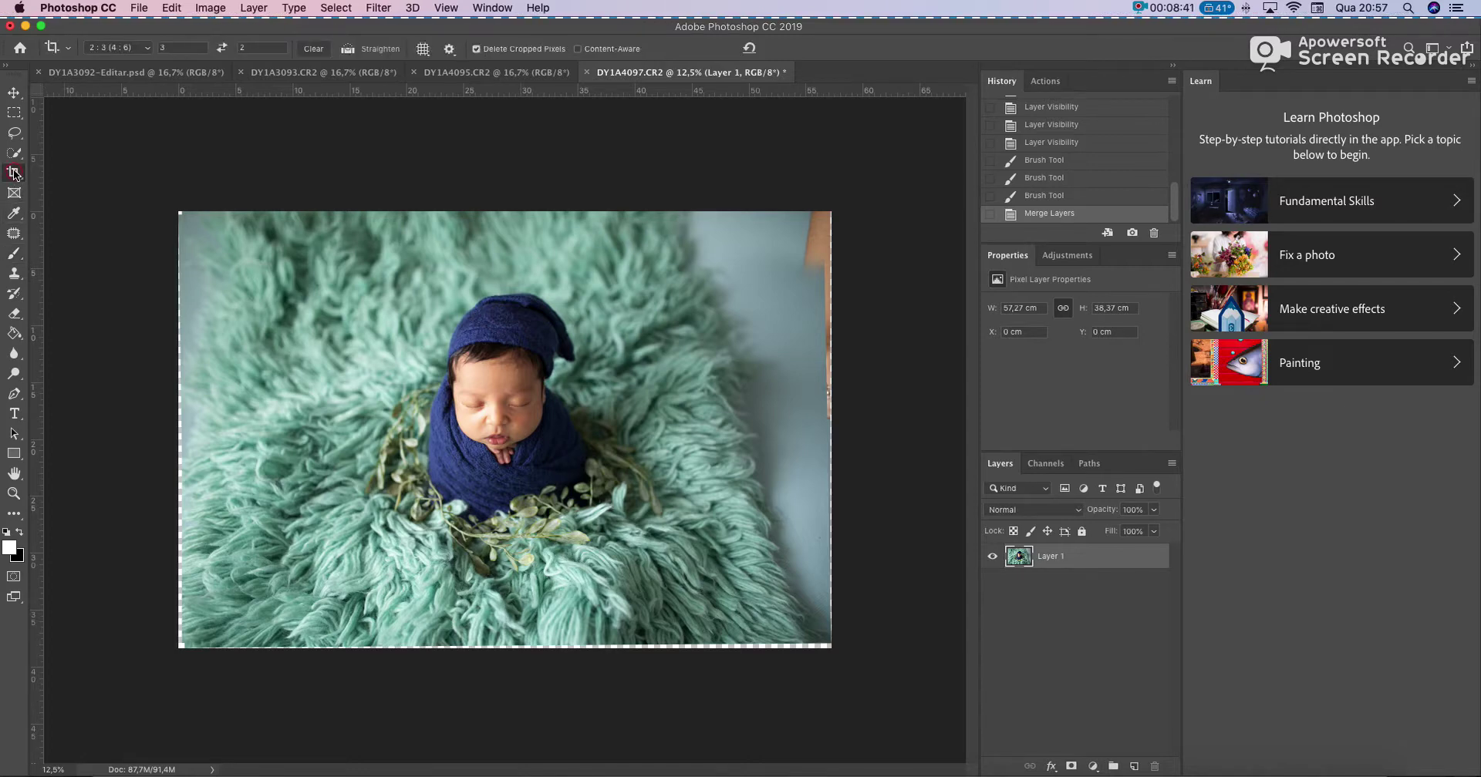
click(101, 172)
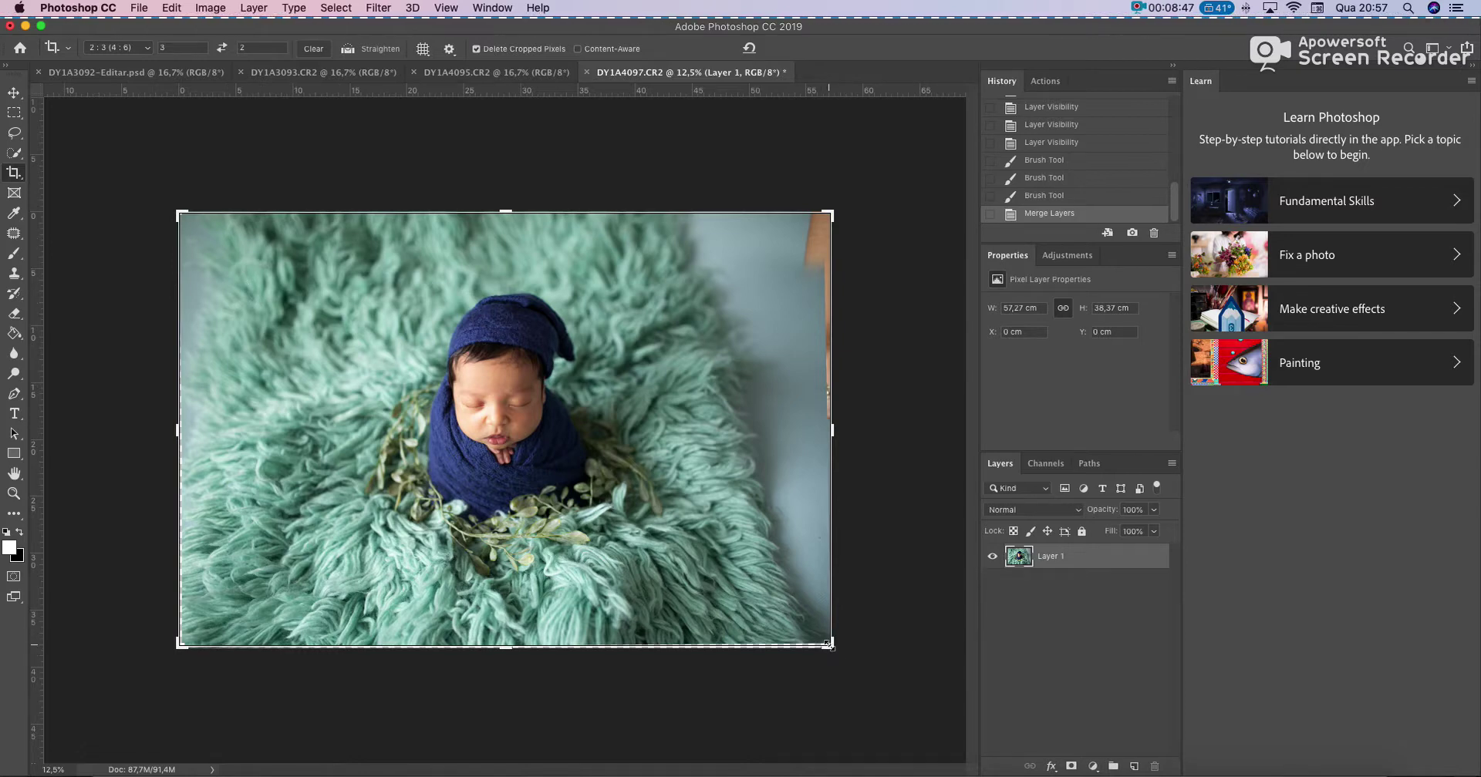
drag(829, 644, 818, 640)
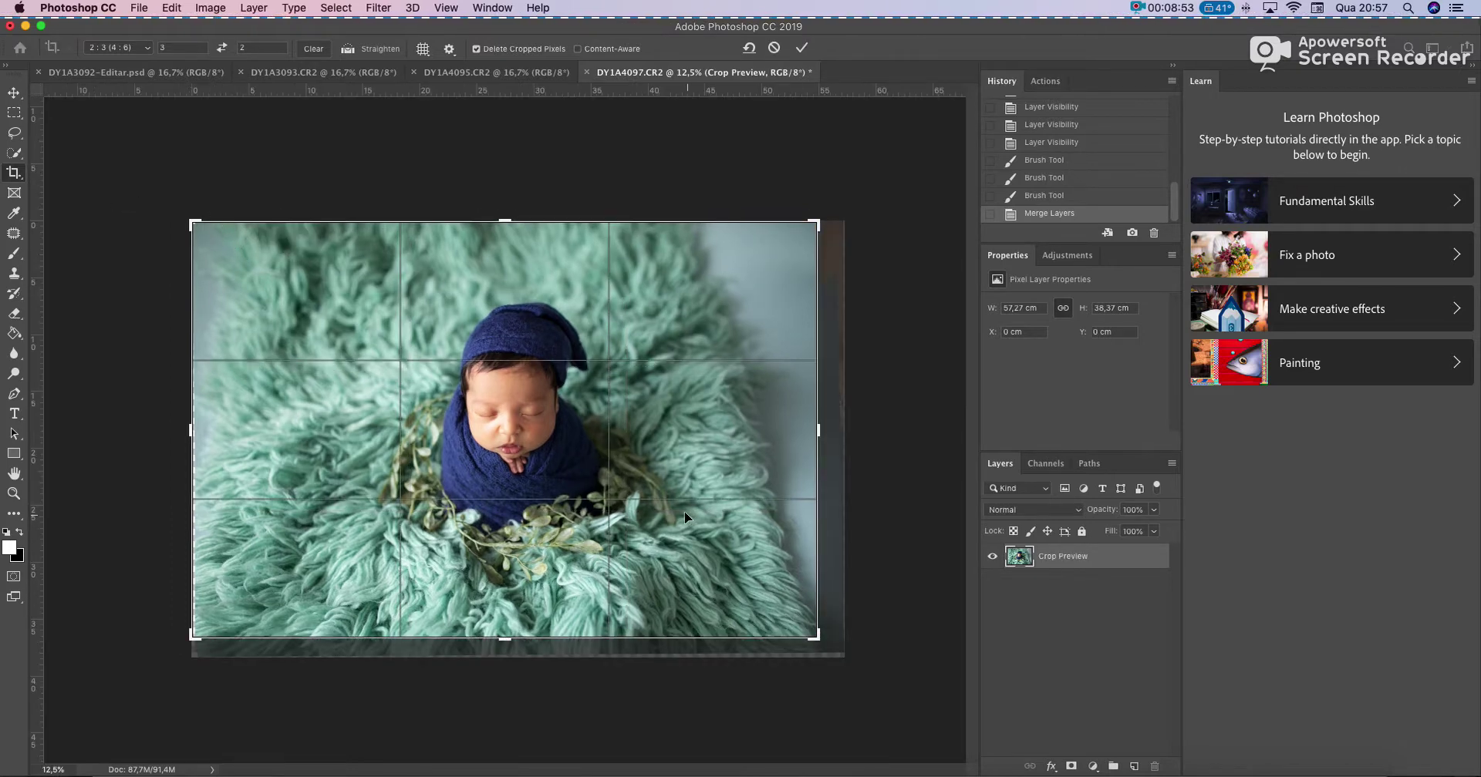
drag(190, 219, 205, 228)
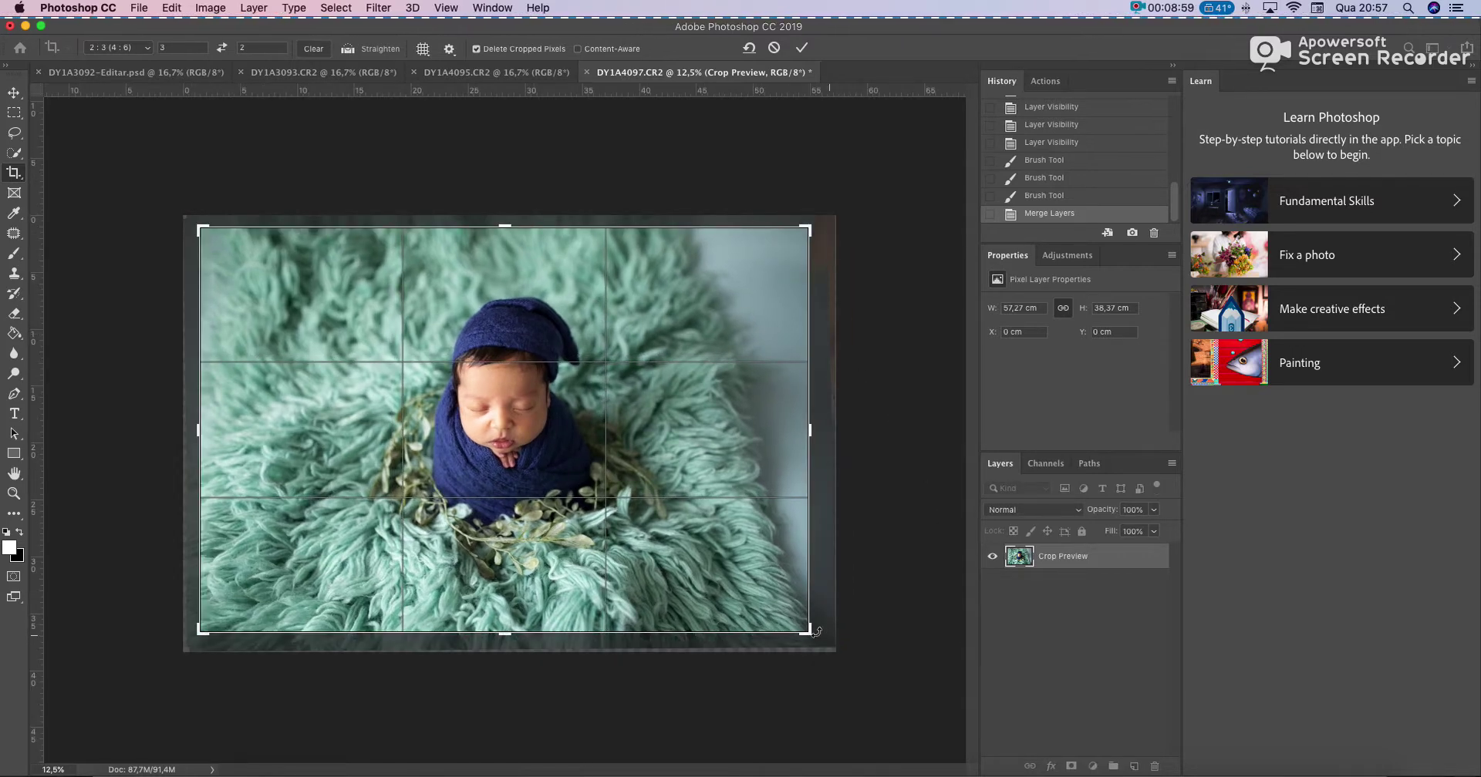
drag(822, 634, 812, 639)
drag(806, 634, 717, 582)
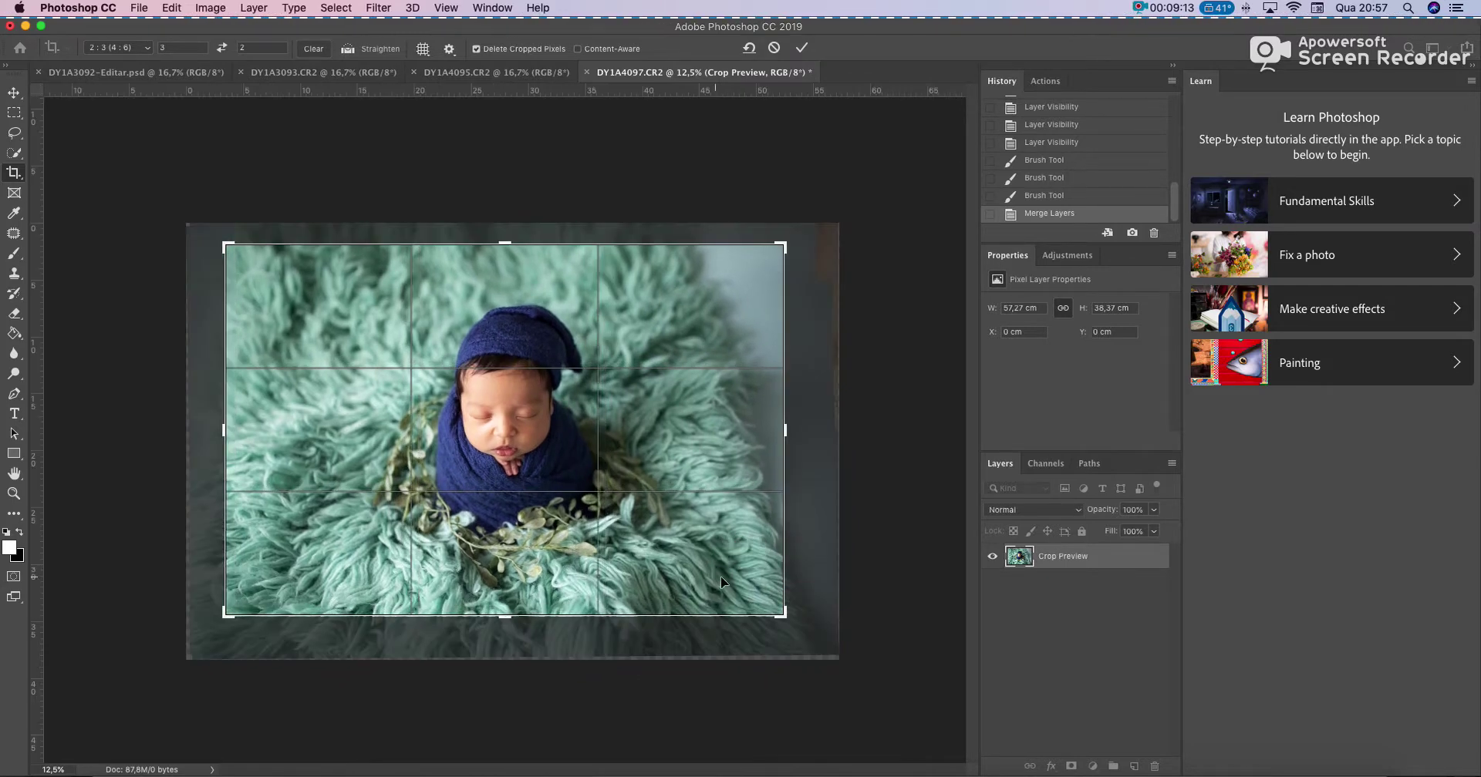
click(14, 92)
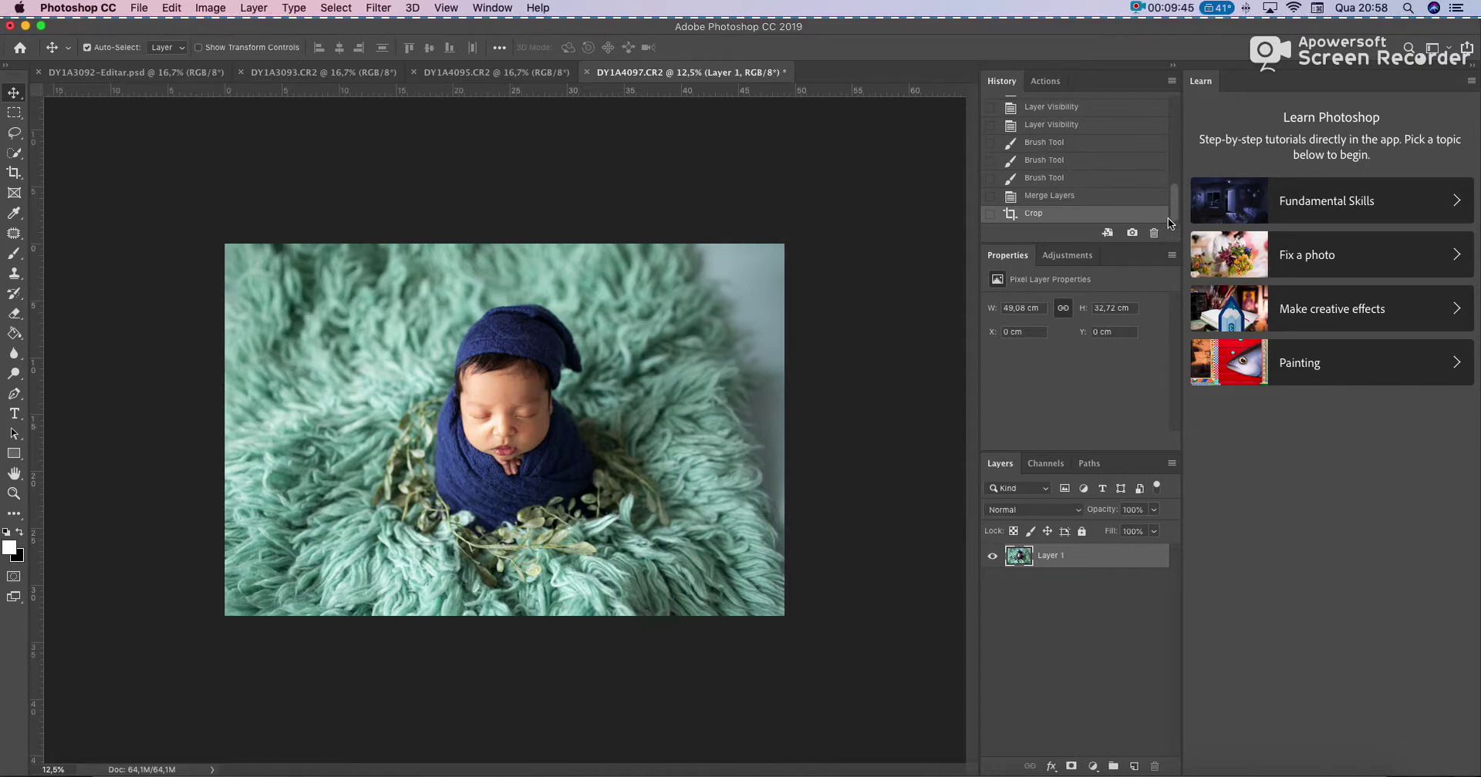
Revert the document to its Paste history state and lower Layer 1's opacity to 52%
drag(1177, 193, 1182, 97)
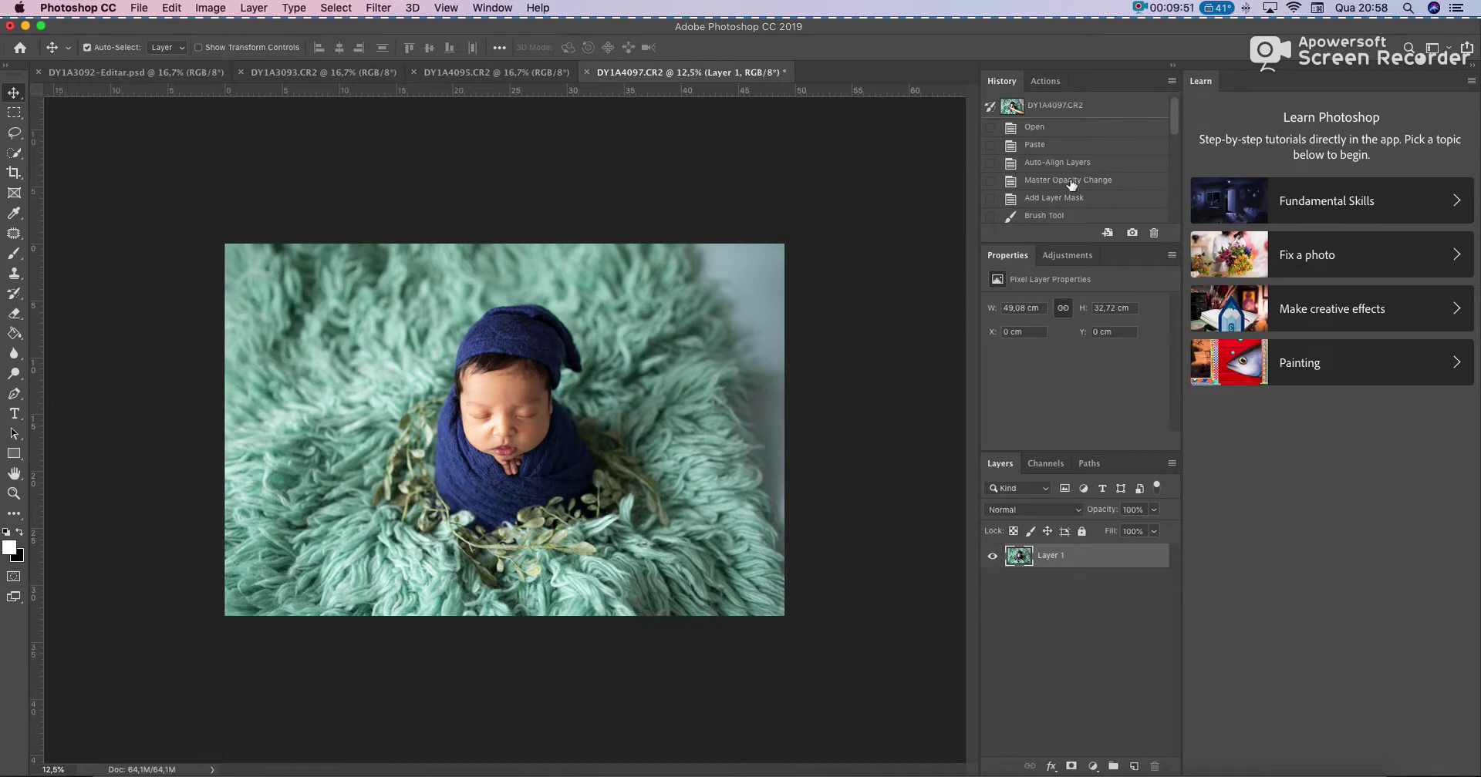
click(1065, 147)
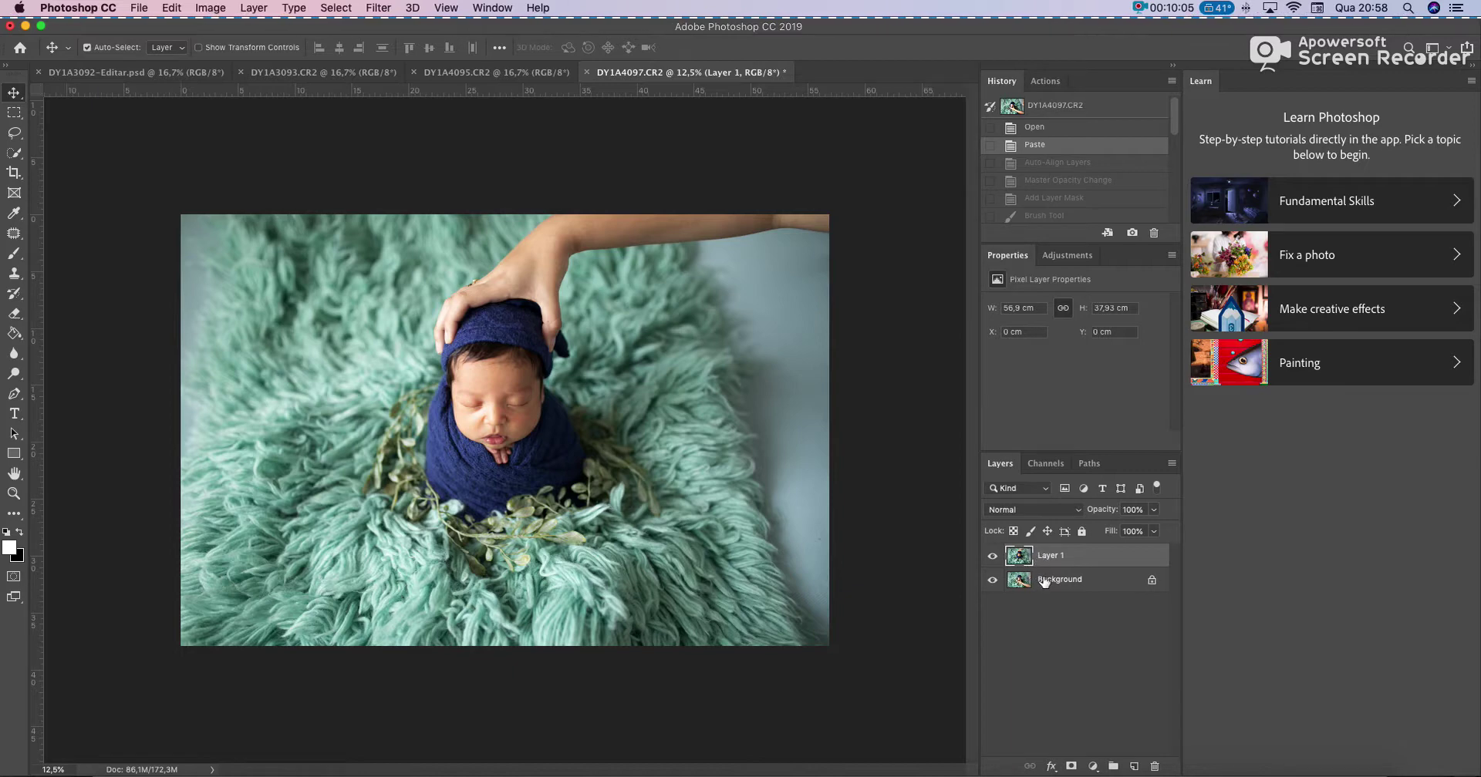
click(1154, 511)
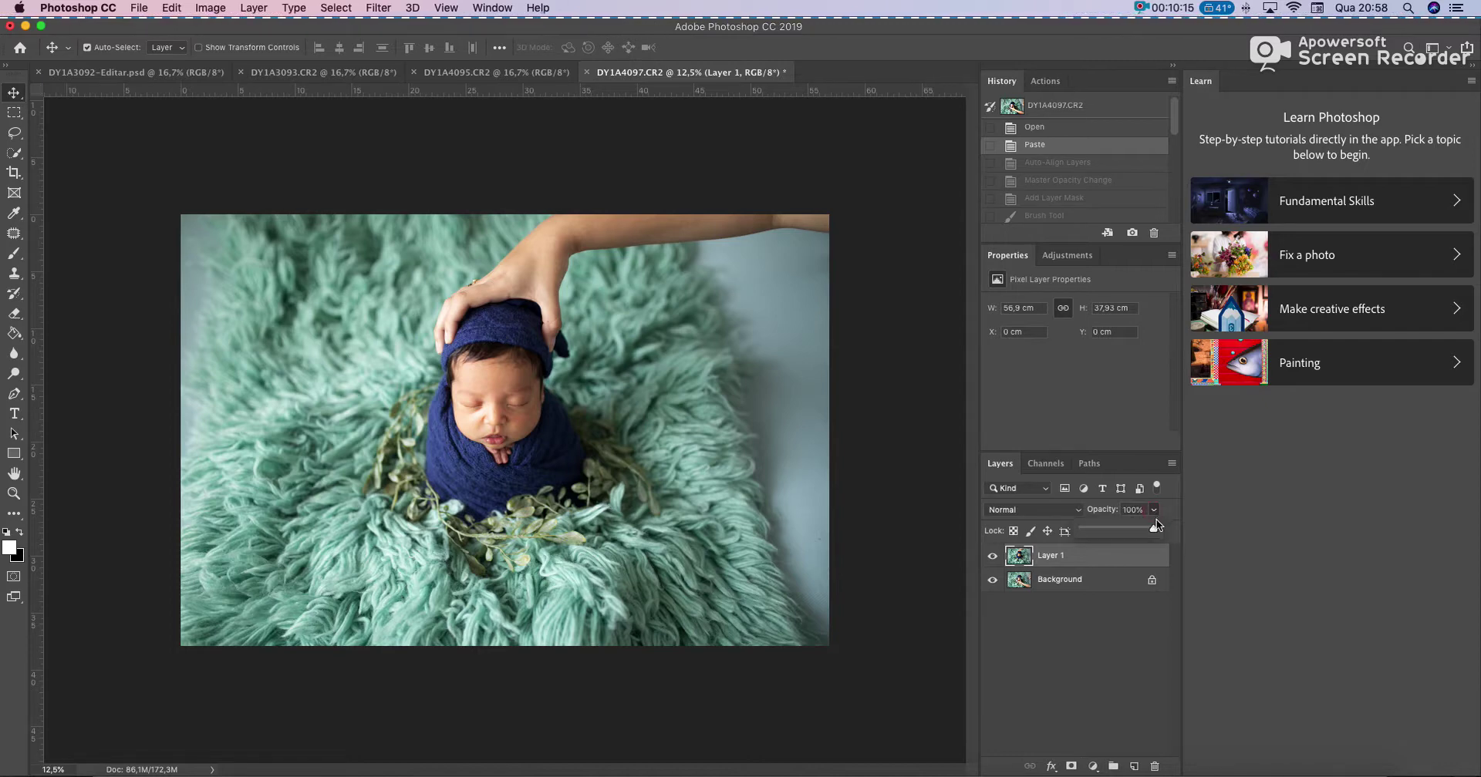
drag(1155, 534, 1116, 536)
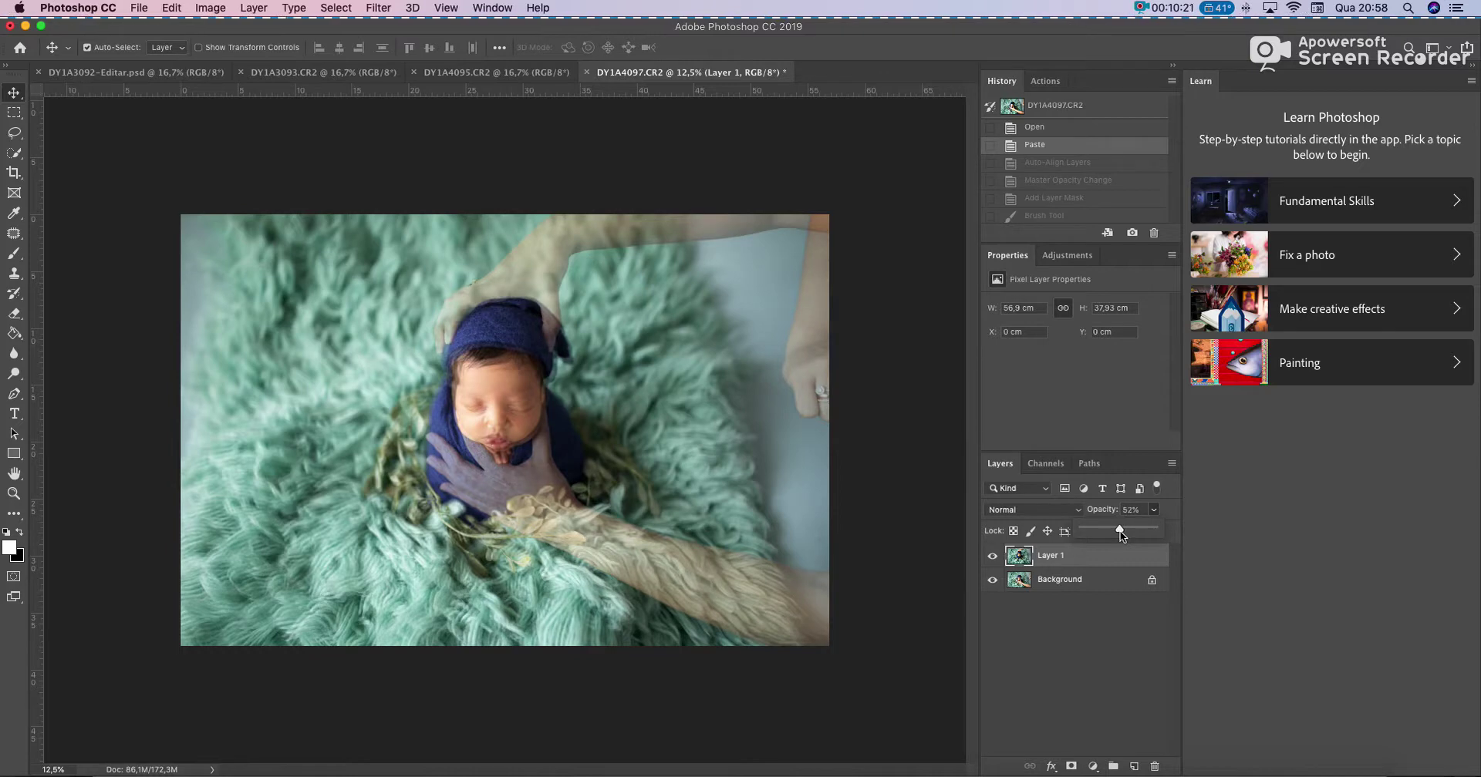
drag(1120, 536, 1121, 537)
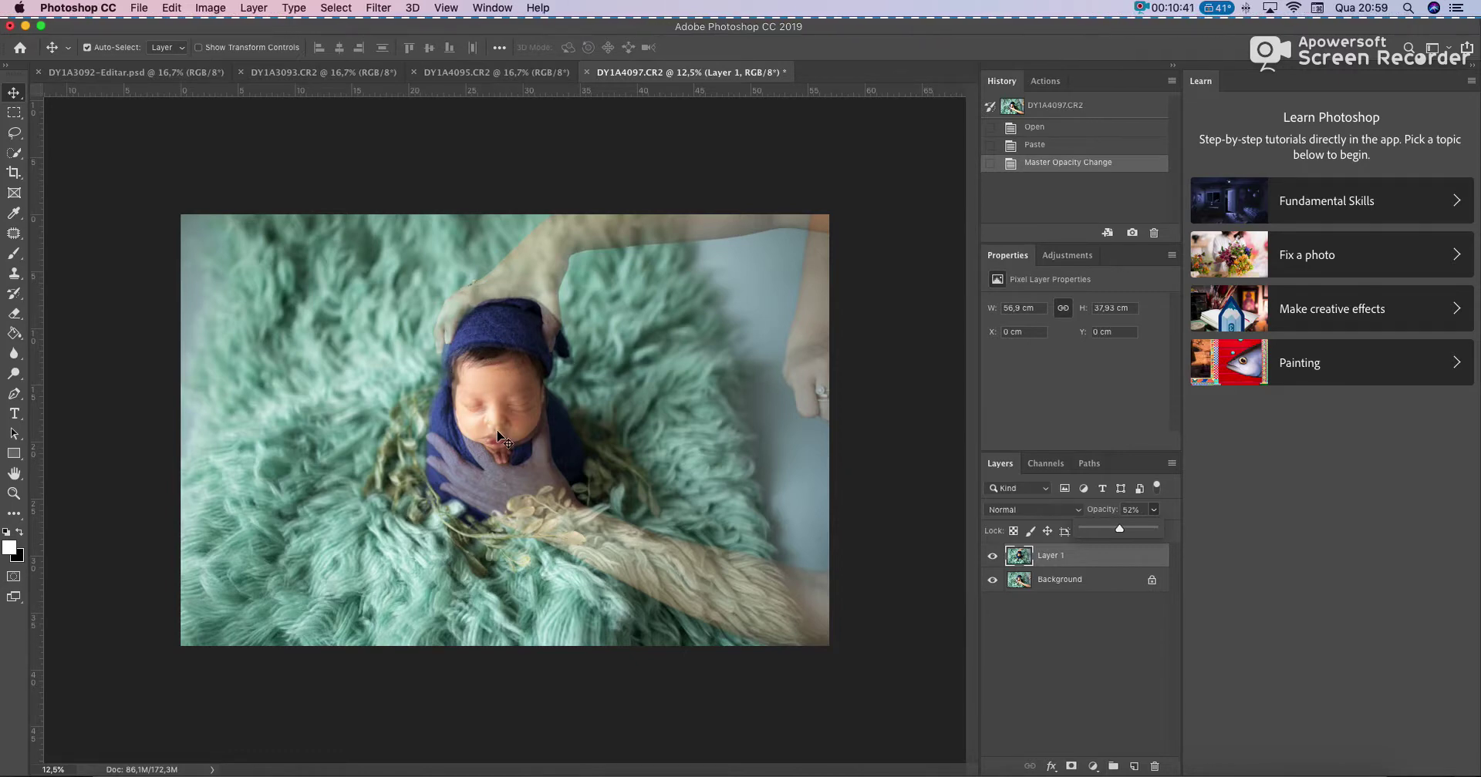
Move Layer 1 about 0.38 cm right and 0.52 cm down to align the baby manually with the Background photo
key(super)
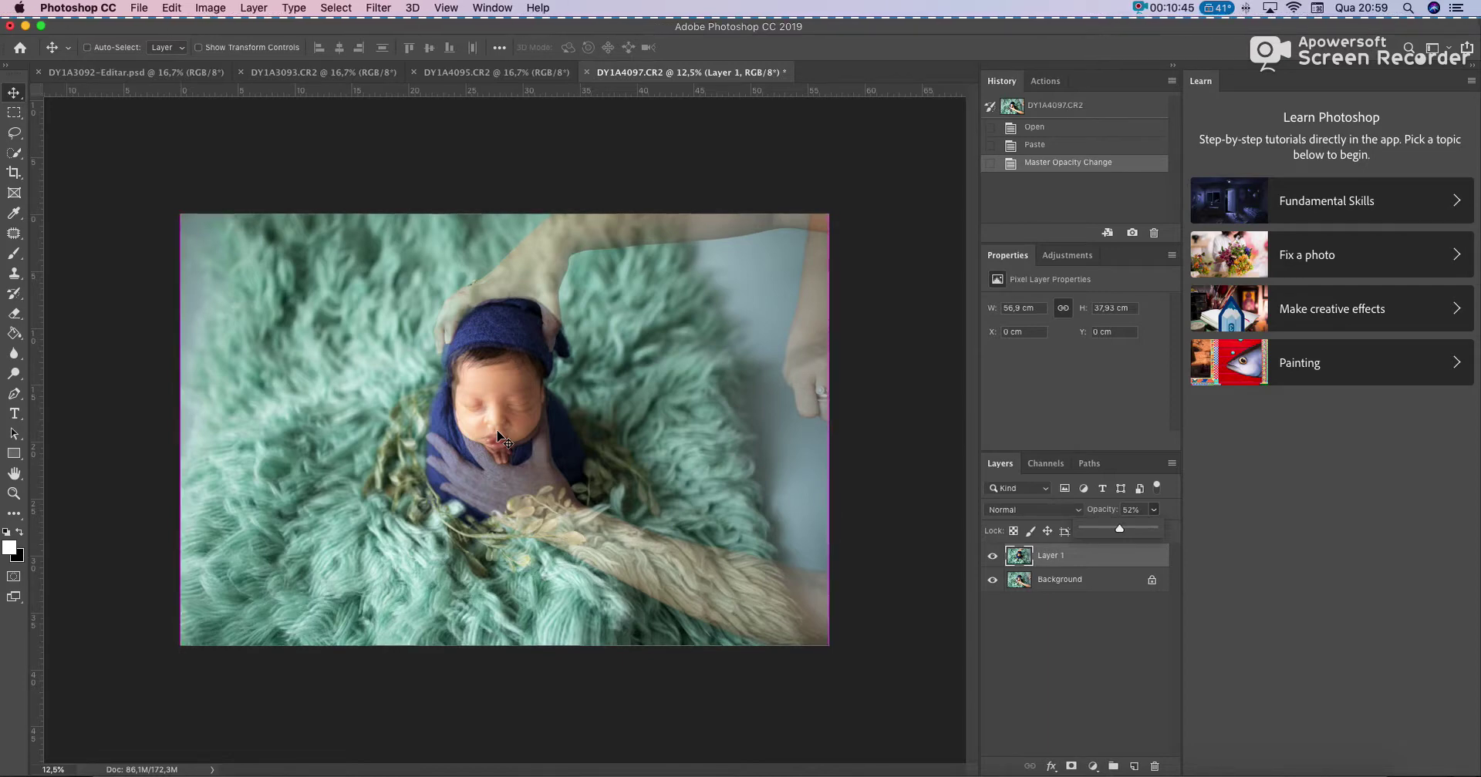
key(super+t)
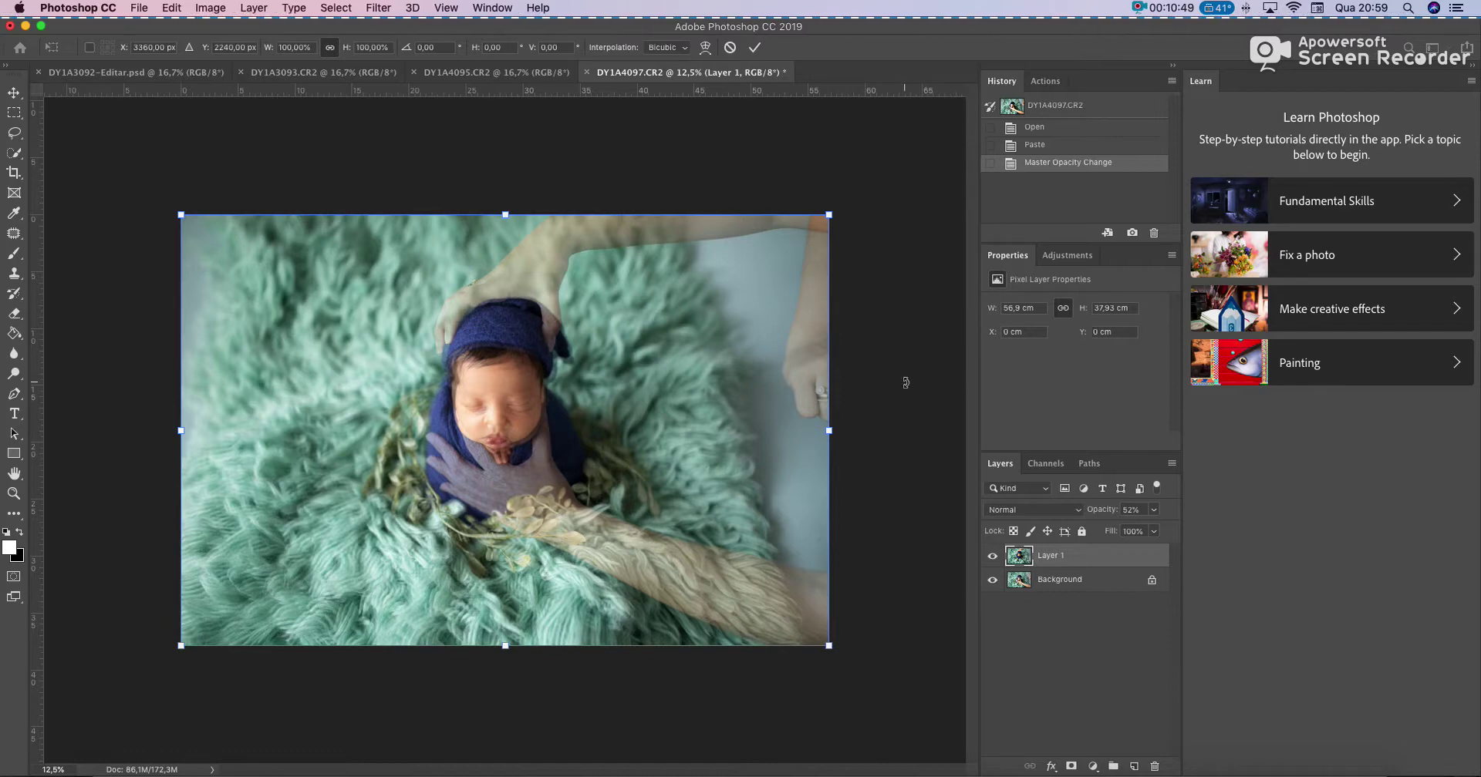
key(super+equal)
key(super+equal)
key(super+equal)
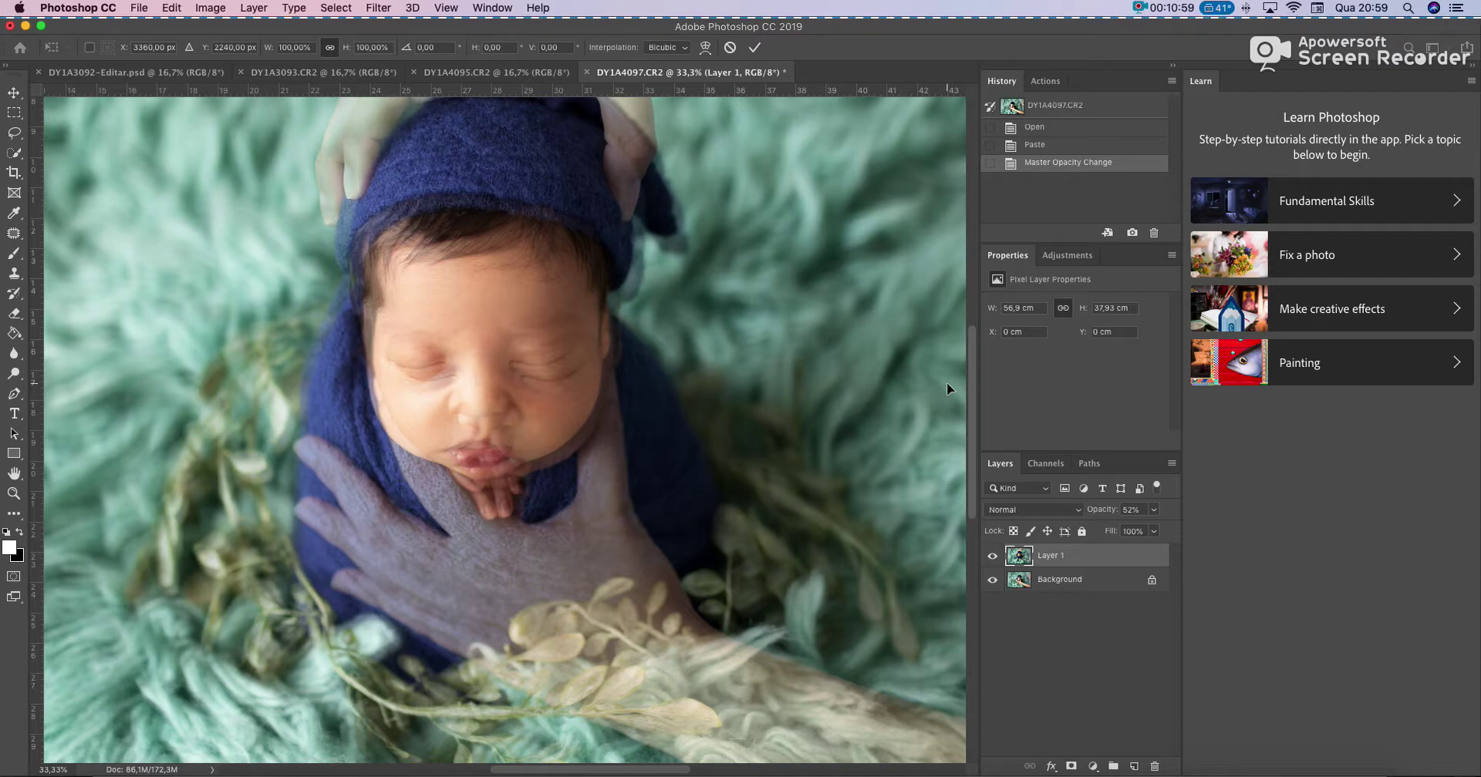
drag(972, 352, 970, 338)
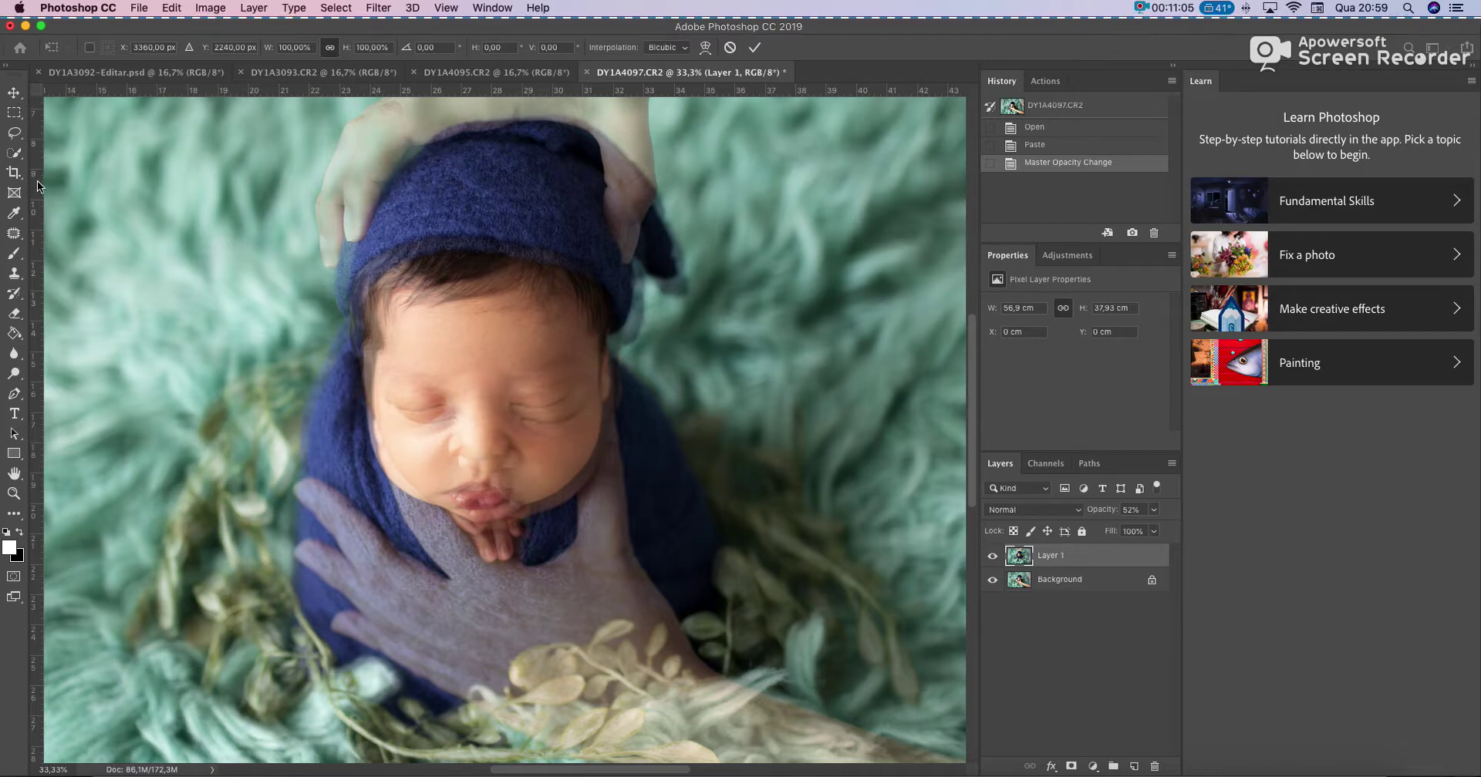
click(13, 93)
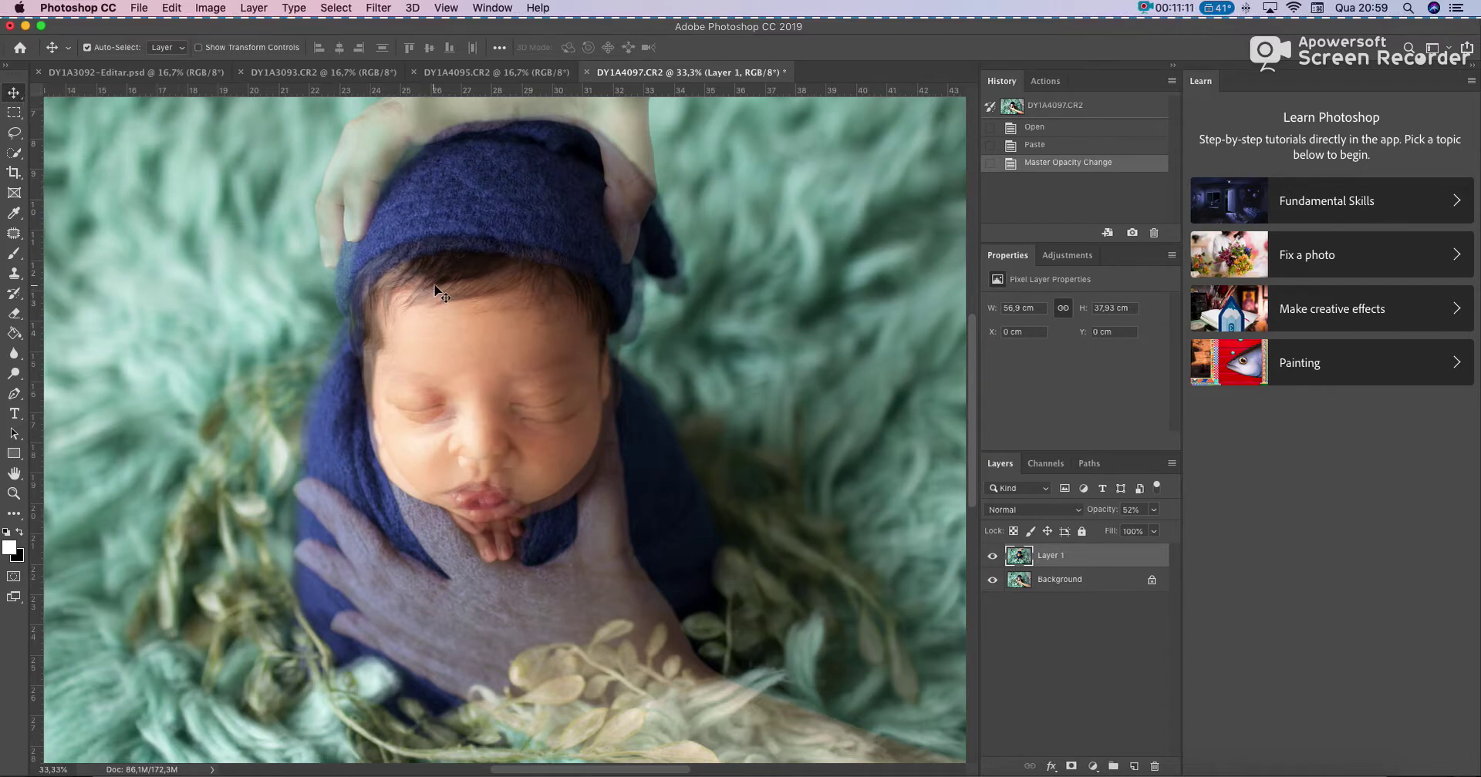
drag(438, 293, 460, 285)
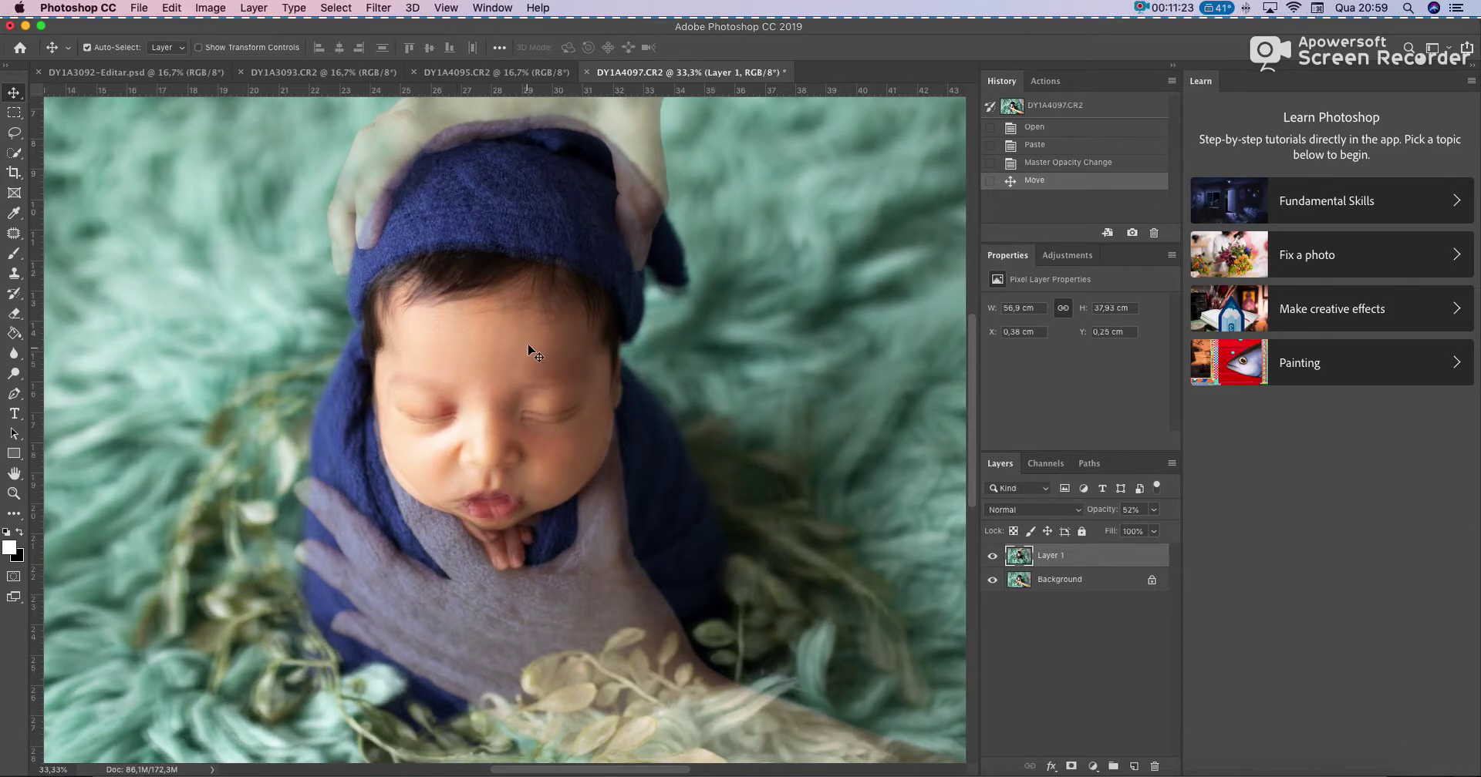
mouse_move(490, 292)
mouse_down()
mouse_move(498, 316)
mouse_move(499, 293)
mouse_up()
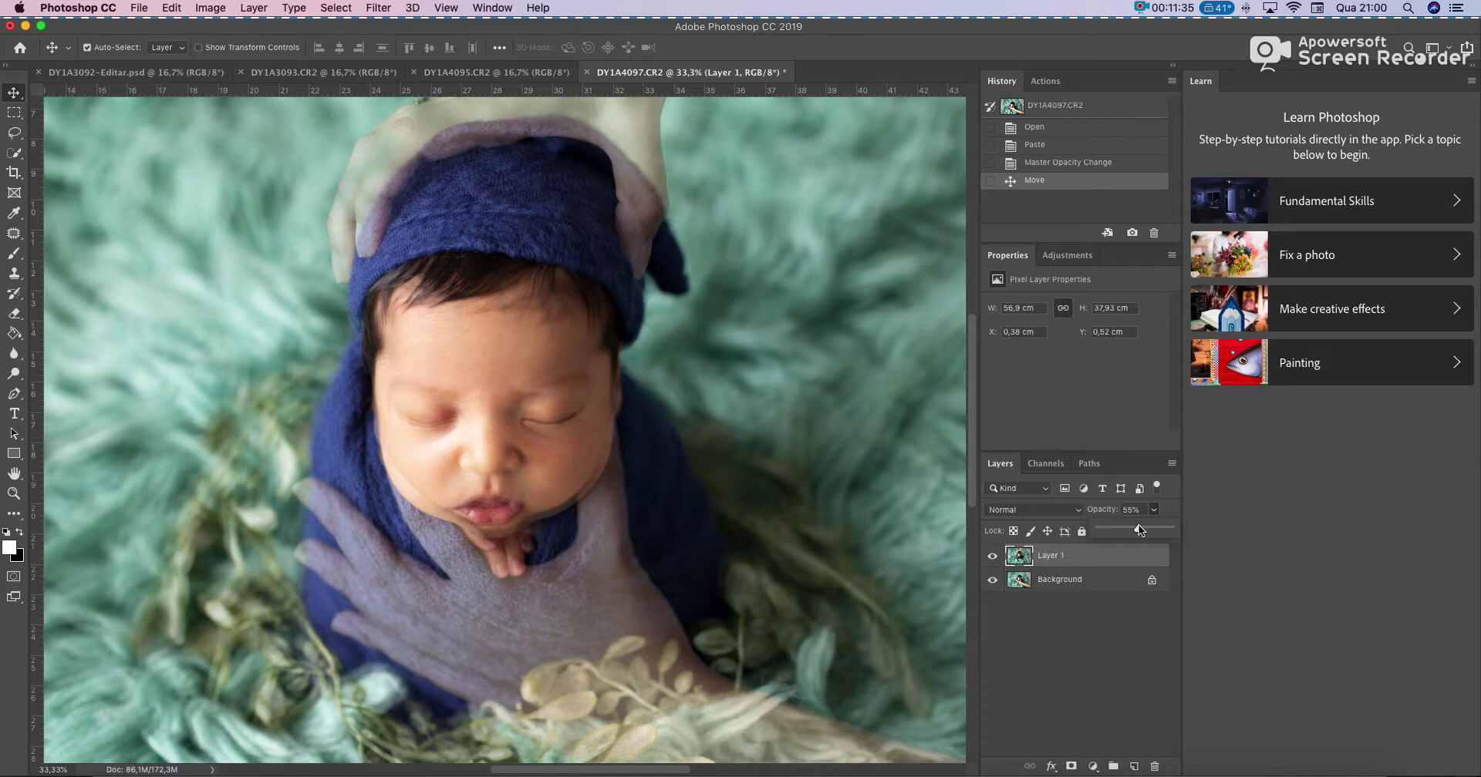
Restore Layer 1's opacity to 100% and add a white layer mask to it
drag(1139, 529, 1169, 529)
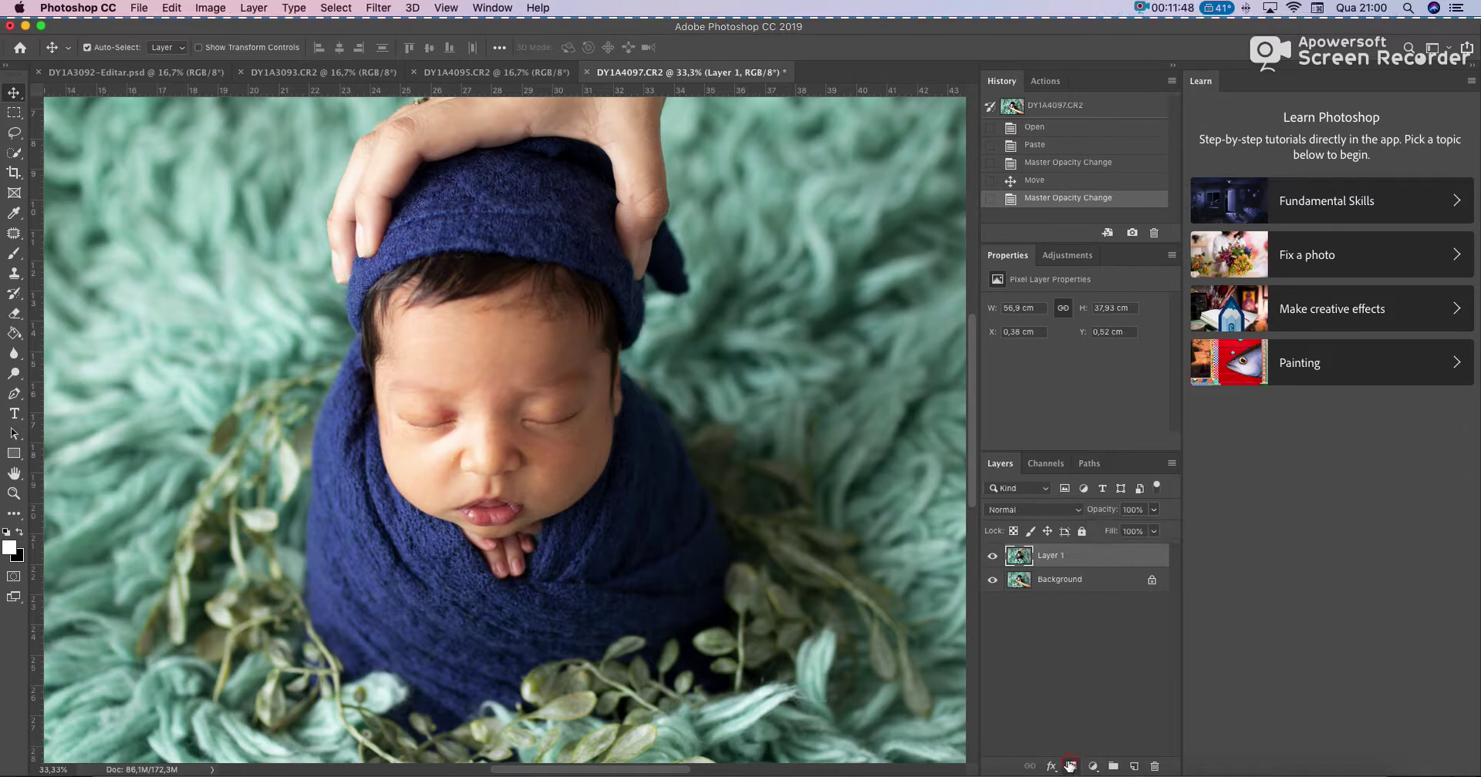
click(1070, 767)
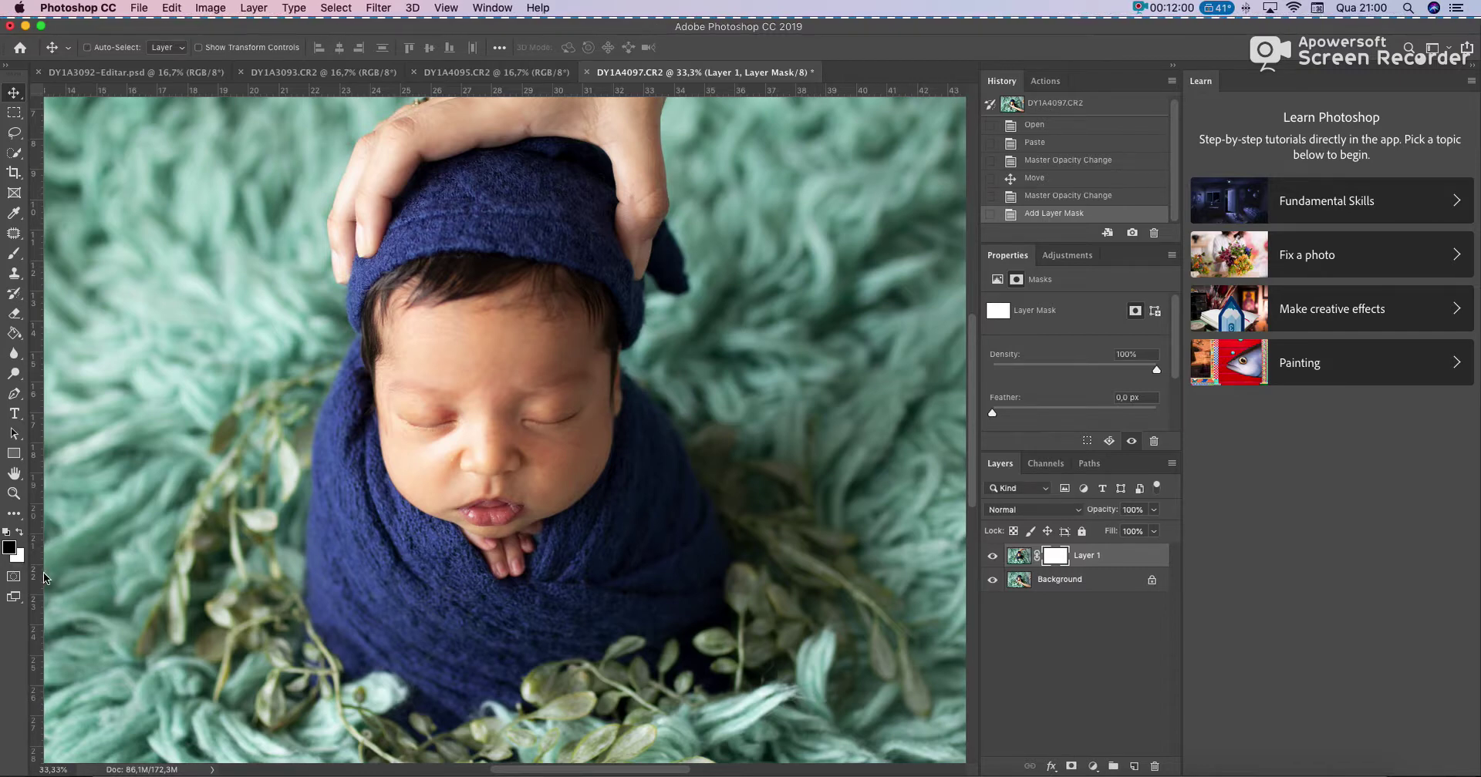
Paint black on Layer 1's mask with a 250 px brush to hide the hand on the hat and the arm
key(super+minus)
key(super+minus)
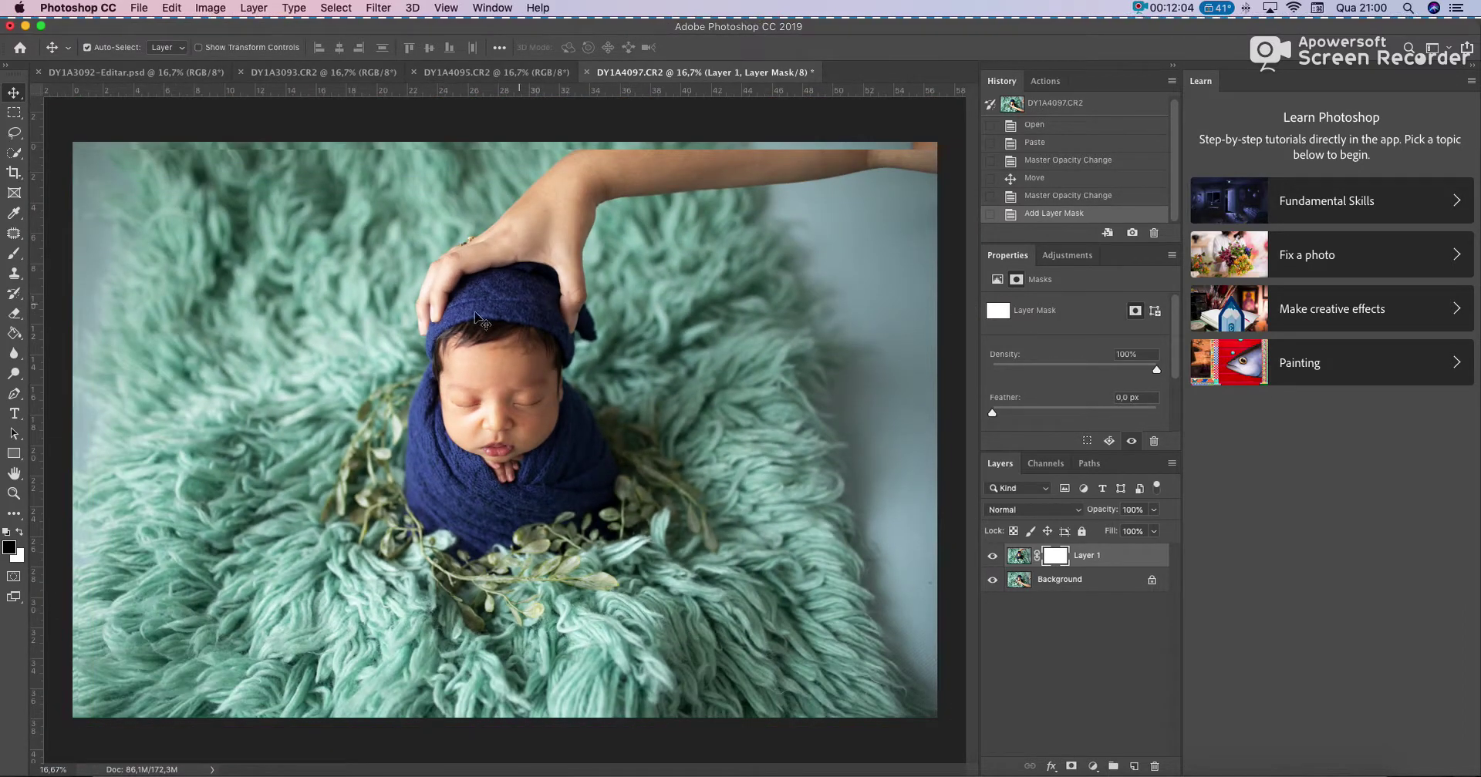
click(14, 256)
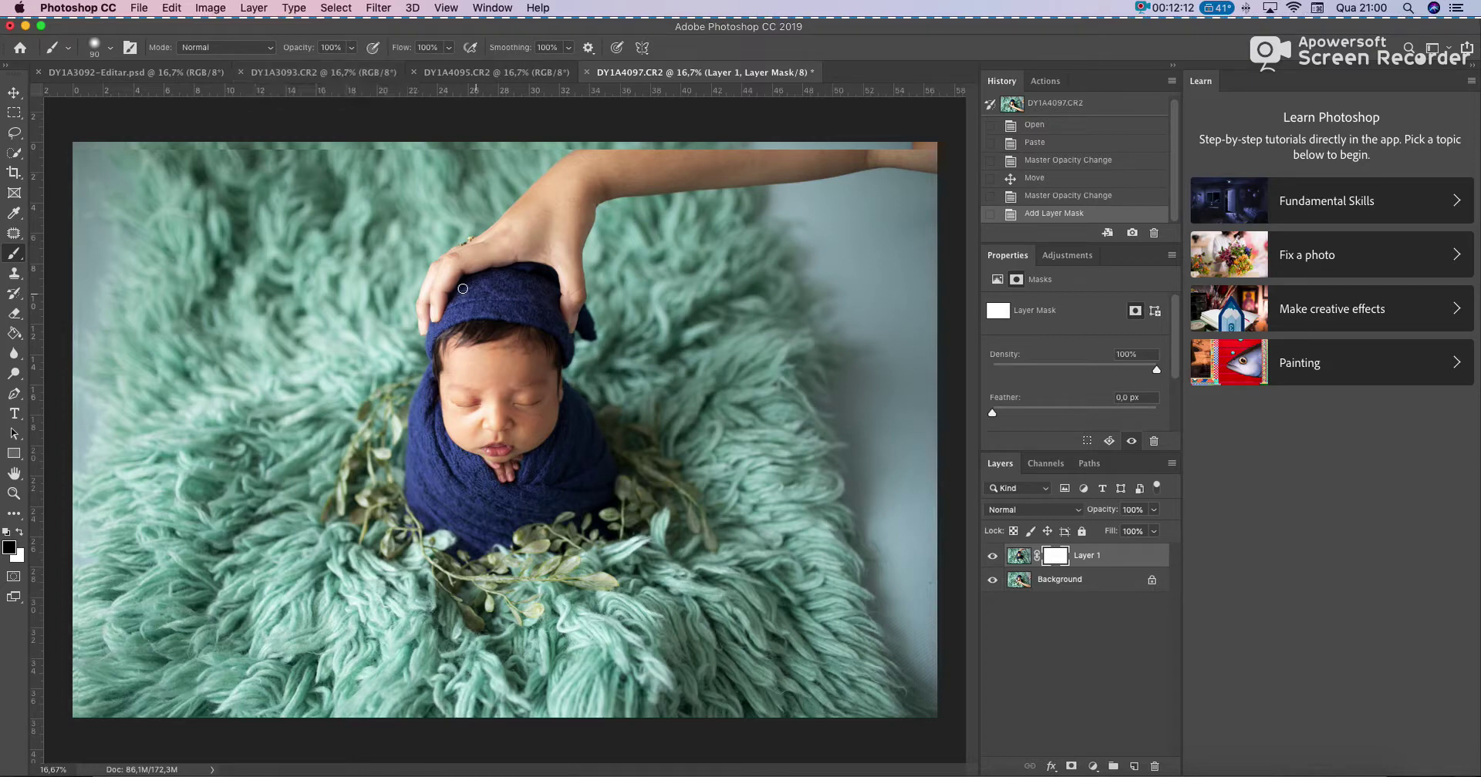
key(bracketright)
key(bracketright)
key(bracketright)
key(bracketright)
key(bracketright)
mouse_move(450, 273)
mouse_down()
mouse_move(412, 330)
mouse_move(456, 249)
mouse_move(485, 247)
mouse_move(473, 270)
mouse_move(465, 251)
mouse_move(481, 239)
mouse_move(553, 247)
mouse_move(539, 255)
mouse_move(563, 287)
mouse_move(572, 276)
mouse_move(563, 333)
mouse_move(575, 271)
mouse_move(585, 287)
mouse_move(586, 204)
mouse_move(571, 236)
mouse_move(487, 229)
mouse_move(586, 241)
mouse_move(554, 214)
mouse_move(744, 177)
mouse_move(604, 200)
mouse_move(716, 183)
mouse_move(601, 171)
mouse_move(580, 147)
mouse_move(81, 152)
mouse_move(178, 137)
mouse_up()
mouse_move(664, 155)
mouse_down()
mouse_move(534, 177)
mouse_move(677, 145)
mouse_move(692, 147)
mouse_move(664, 173)
mouse_move(637, 169)
mouse_move(795, 160)
mouse_move(736, 179)
mouse_move(903, 157)
mouse_move(760, 186)
mouse_move(939, 141)
mouse_up()
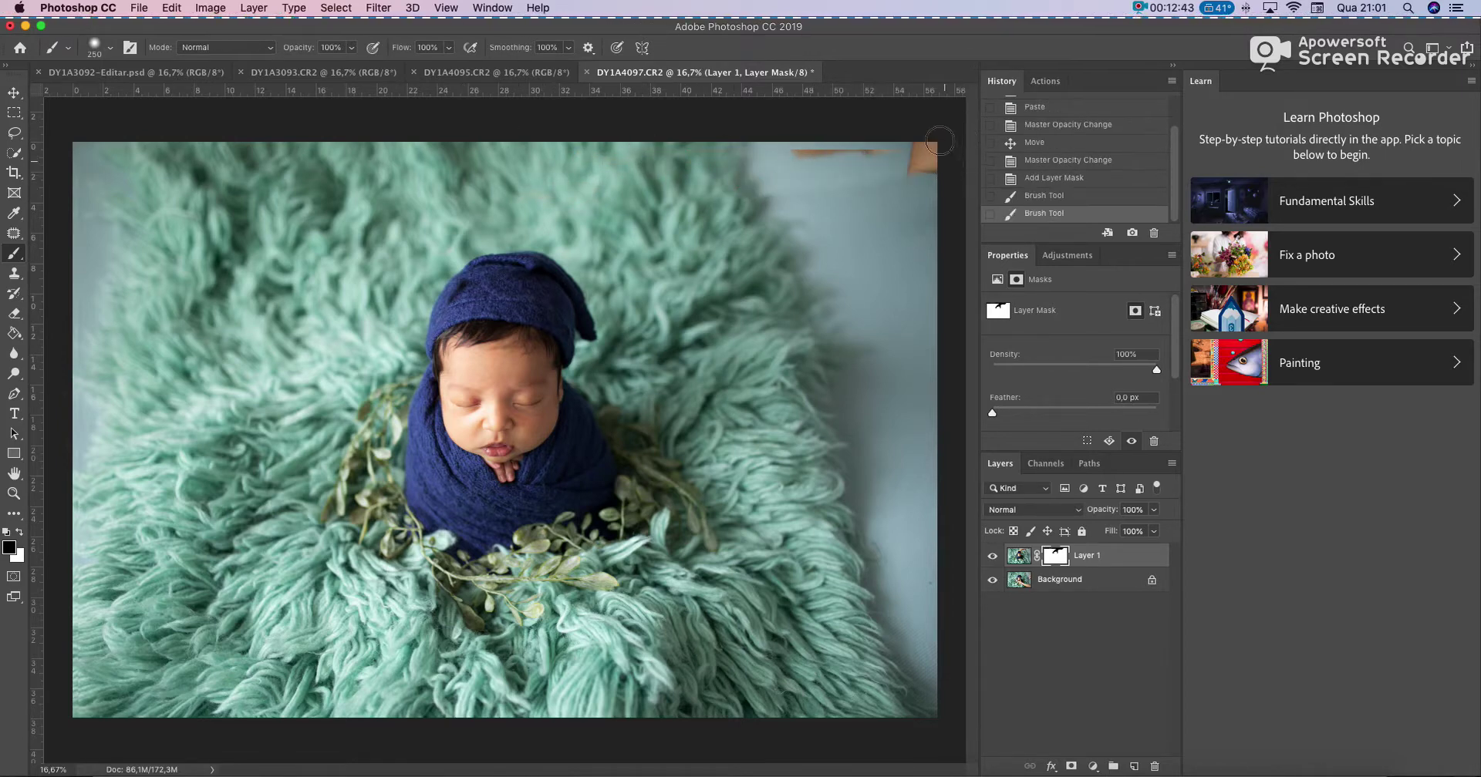
Touch up Layer 1's mask with black along the blanket's upper edge to remove the leftover traces of the arm
click(830, 168)
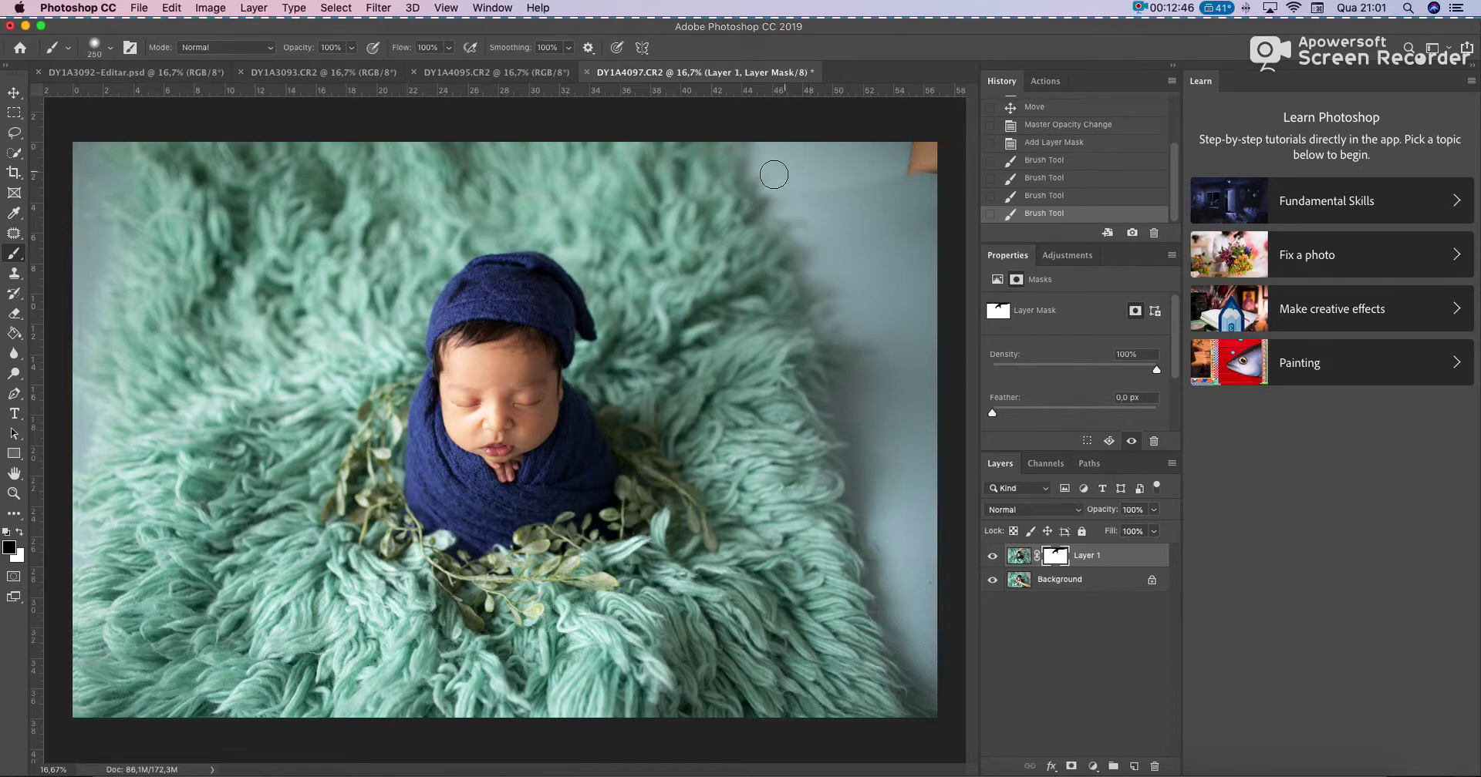
click(681, 187)
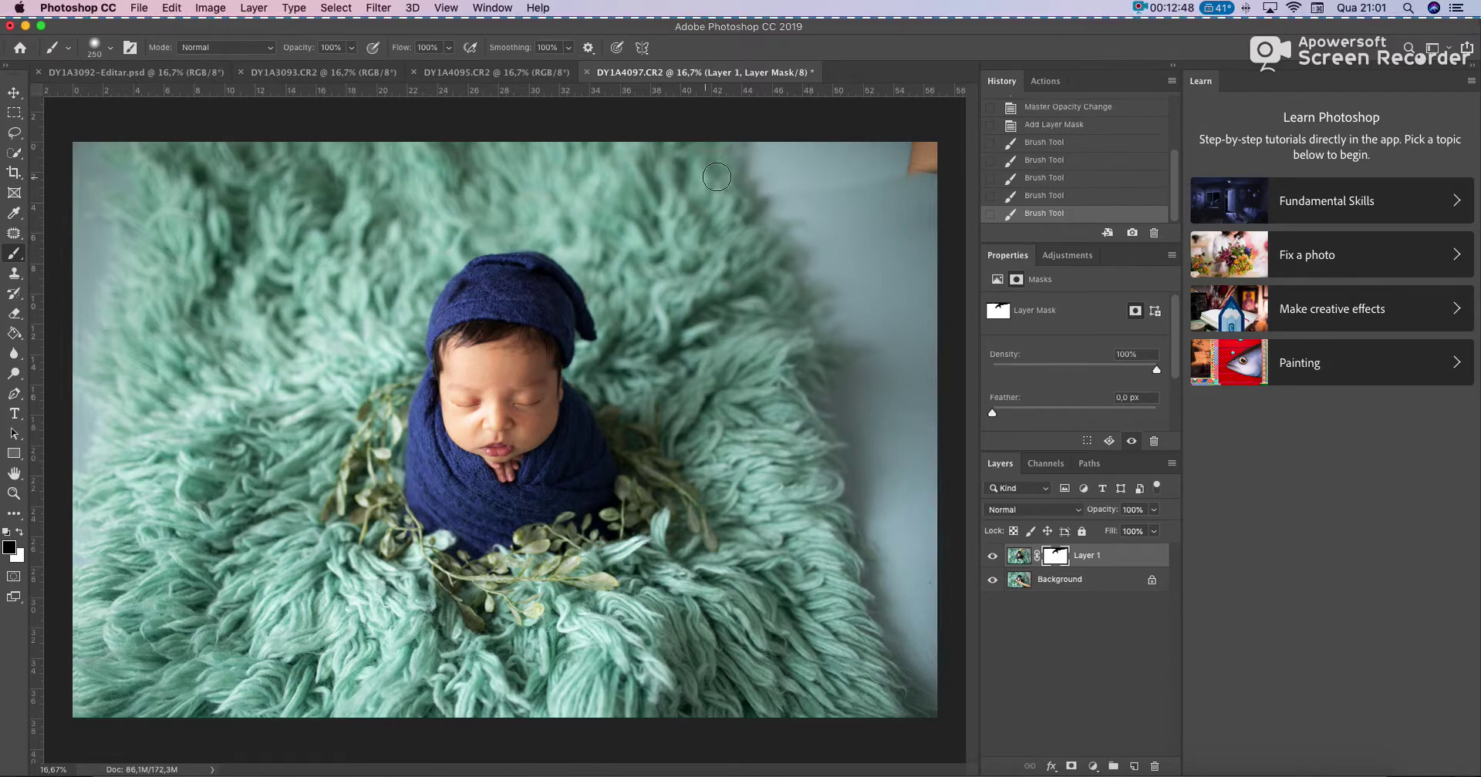
click(668, 202)
Compare the masked composite with the Background photo by repeatedly hiding and showing Layer 1
click(994, 556)
click(994, 556)
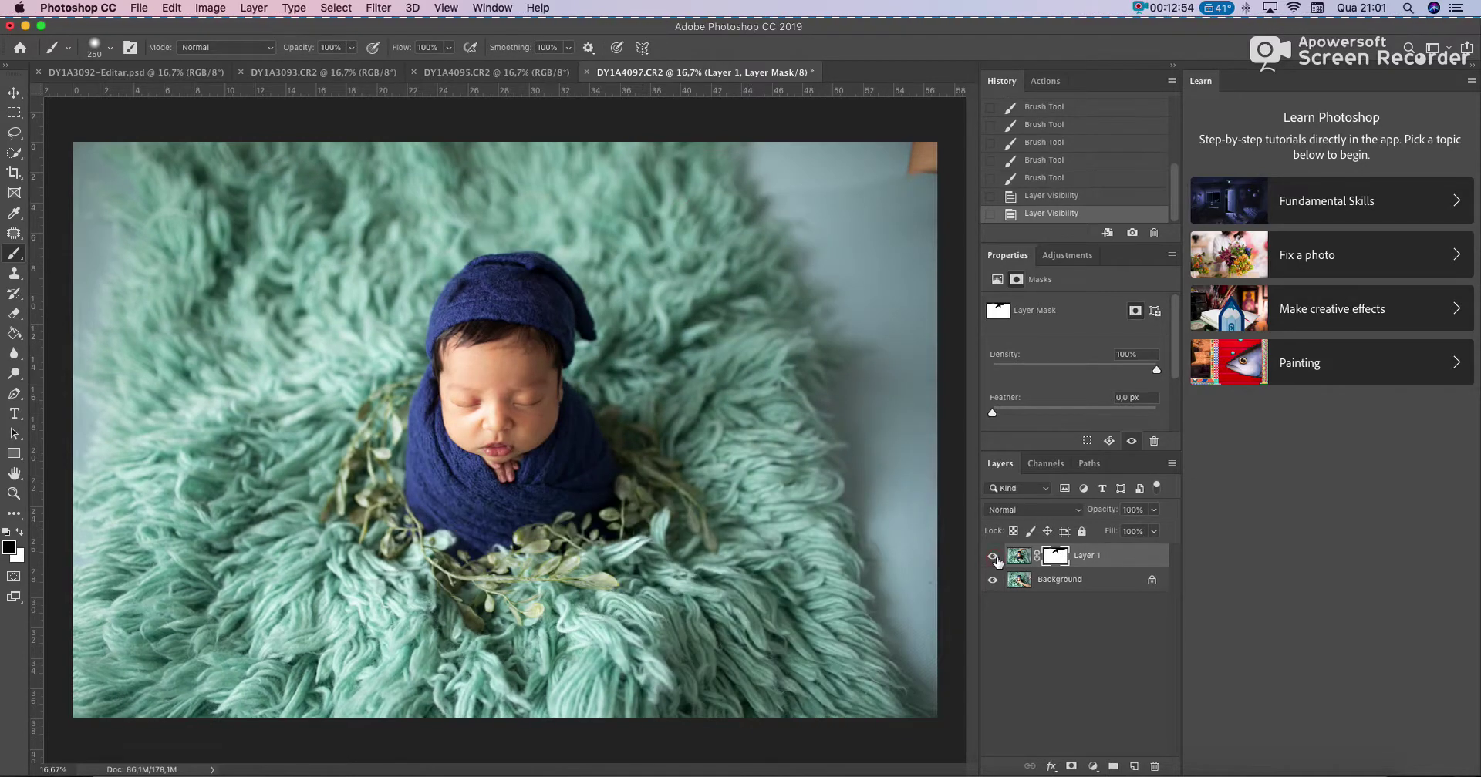
click(994, 556)
click(994, 556)
click(994, 557)
click(994, 556)
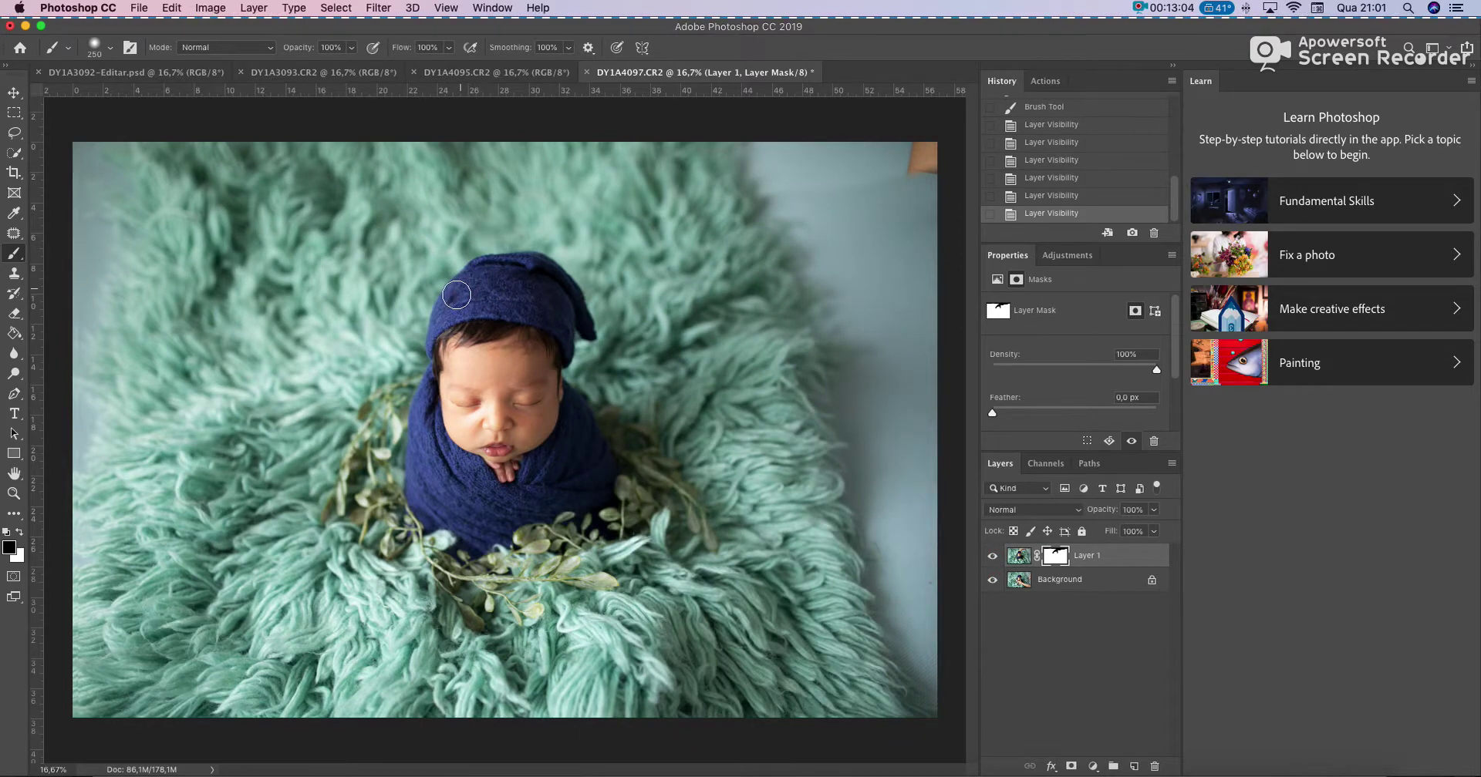
Paint a short black stroke over the hat on Layer 1's mask and check the blend up close with Layer 1 hidden and shown
drag(456, 296, 472, 287)
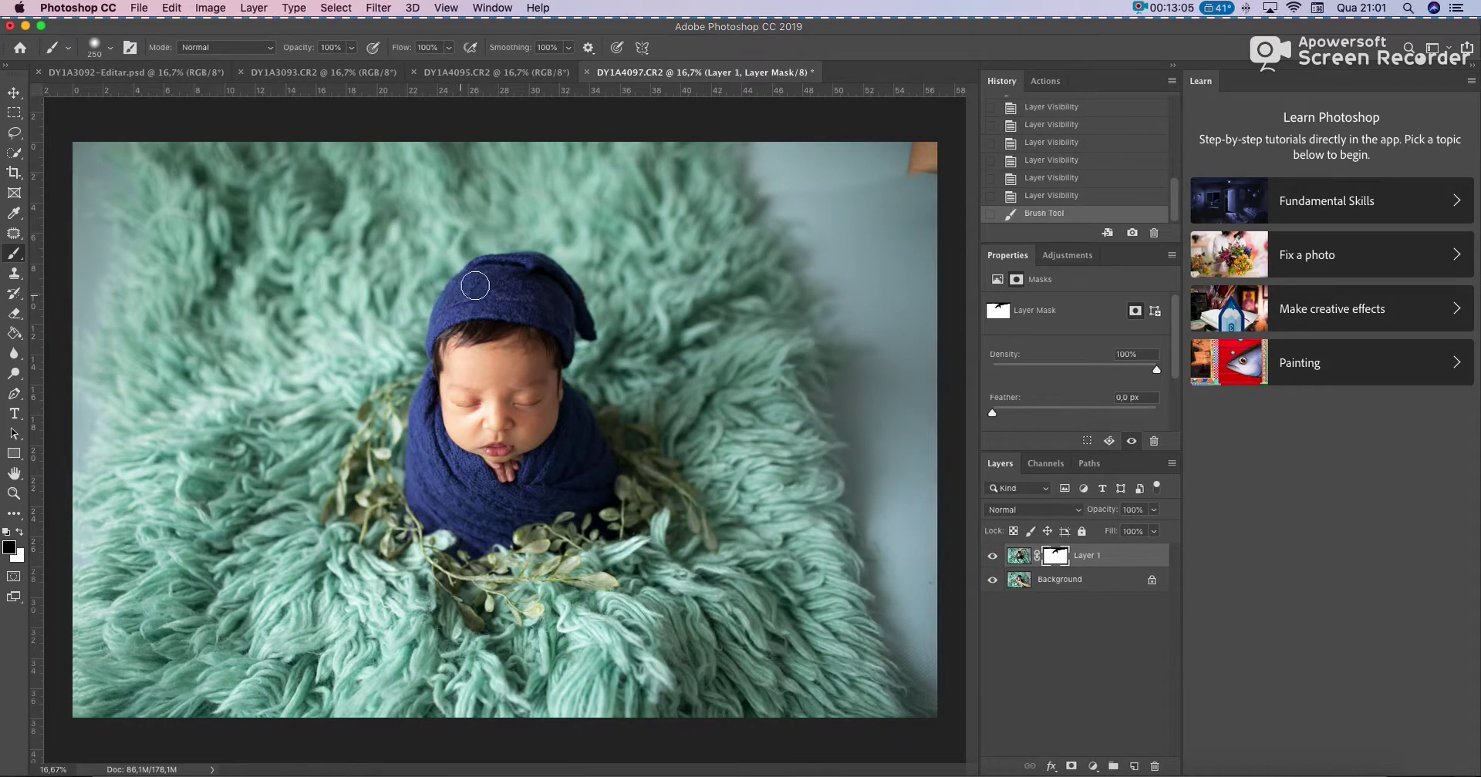
click(993, 559)
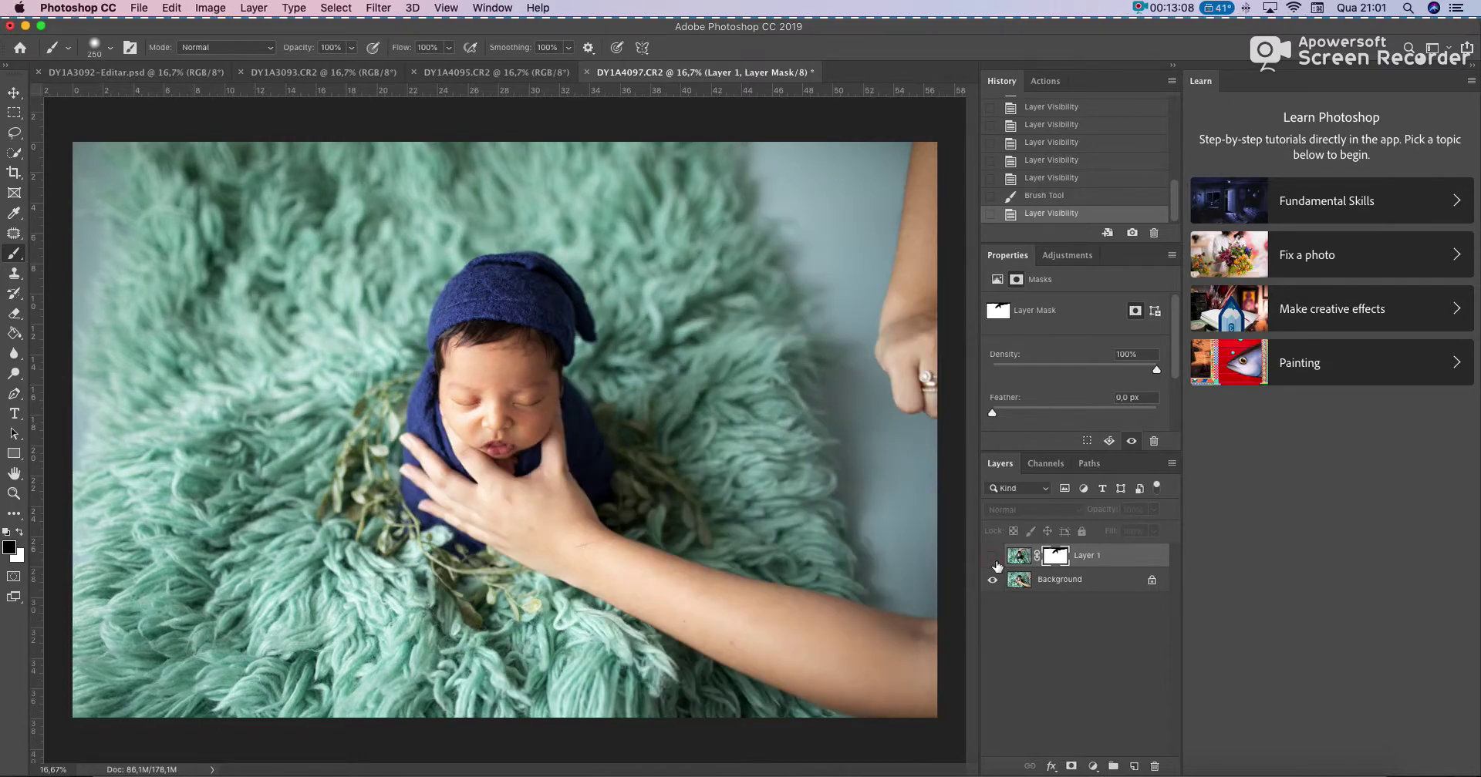
click(993, 558)
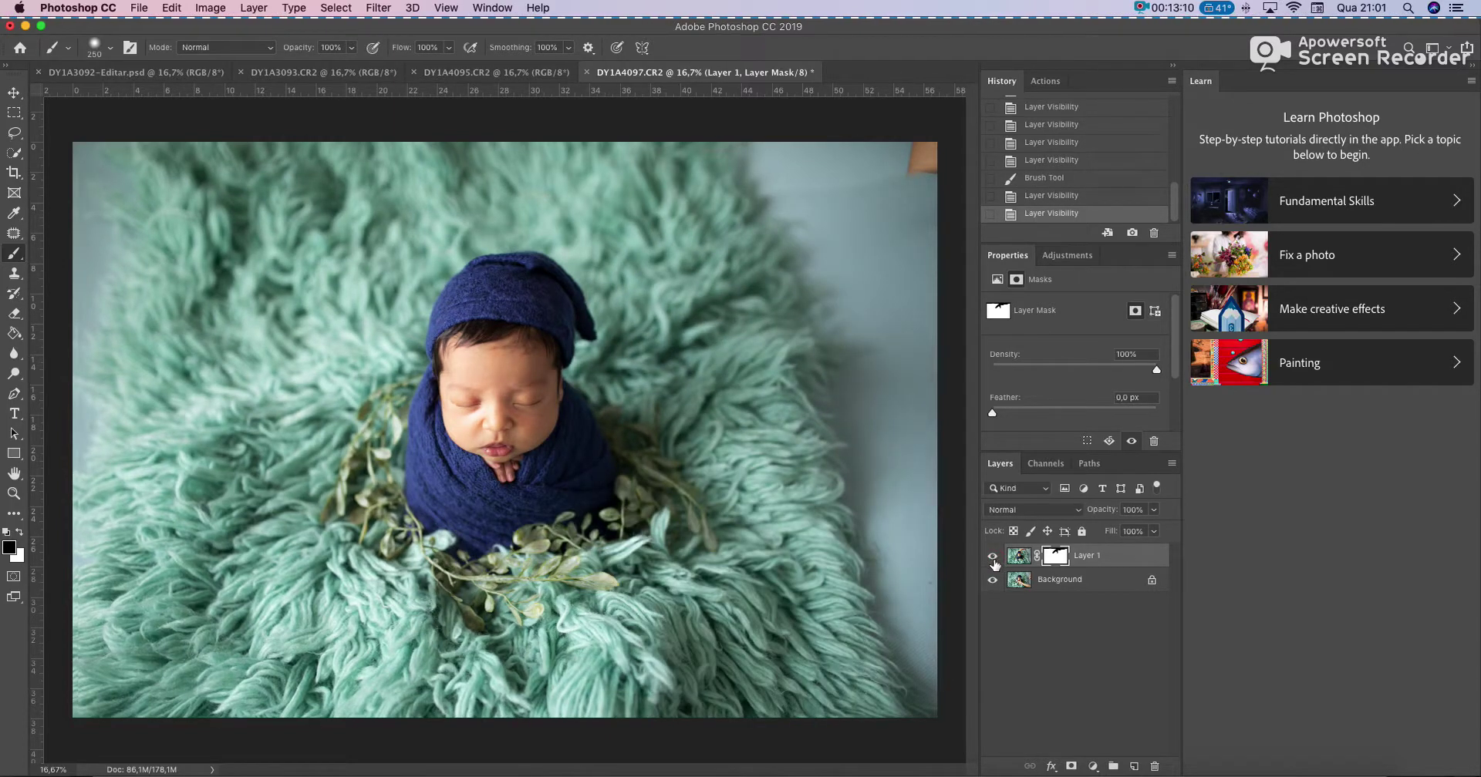
click(993, 559)
click(993, 558)
key(super+plus)
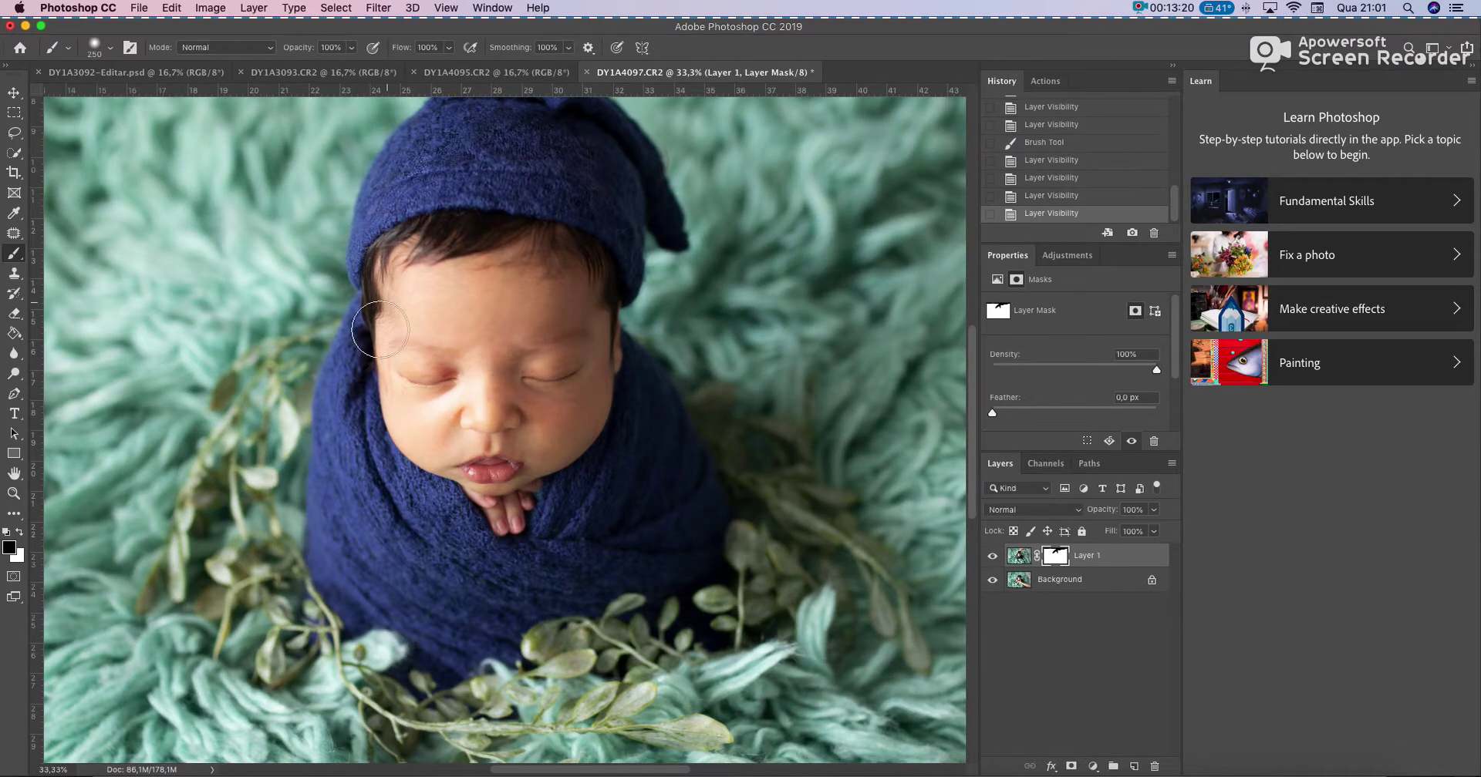
click(994, 555)
click(993, 555)
Merge Layer 1 and the Background into a single layer
key(super+0)
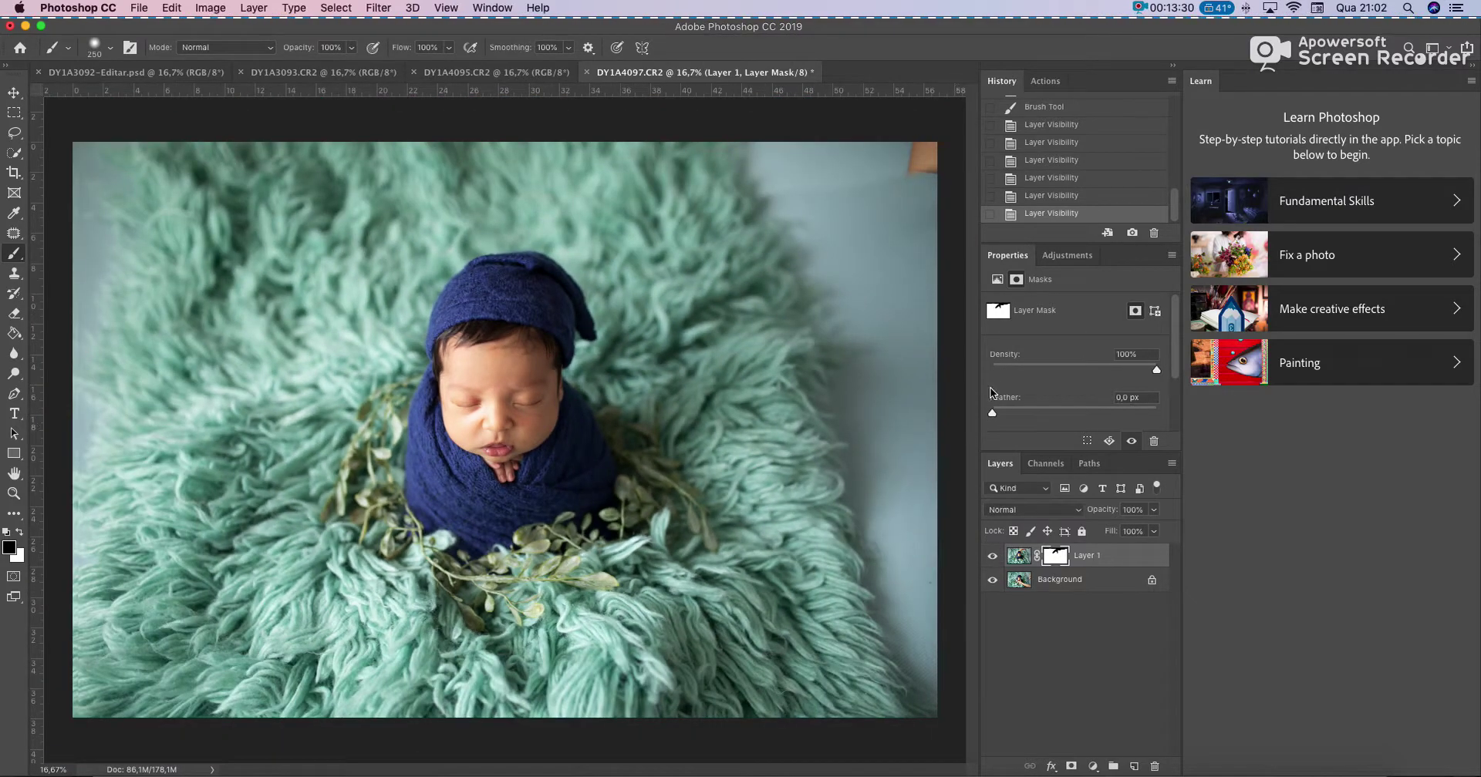
click(1062, 583)
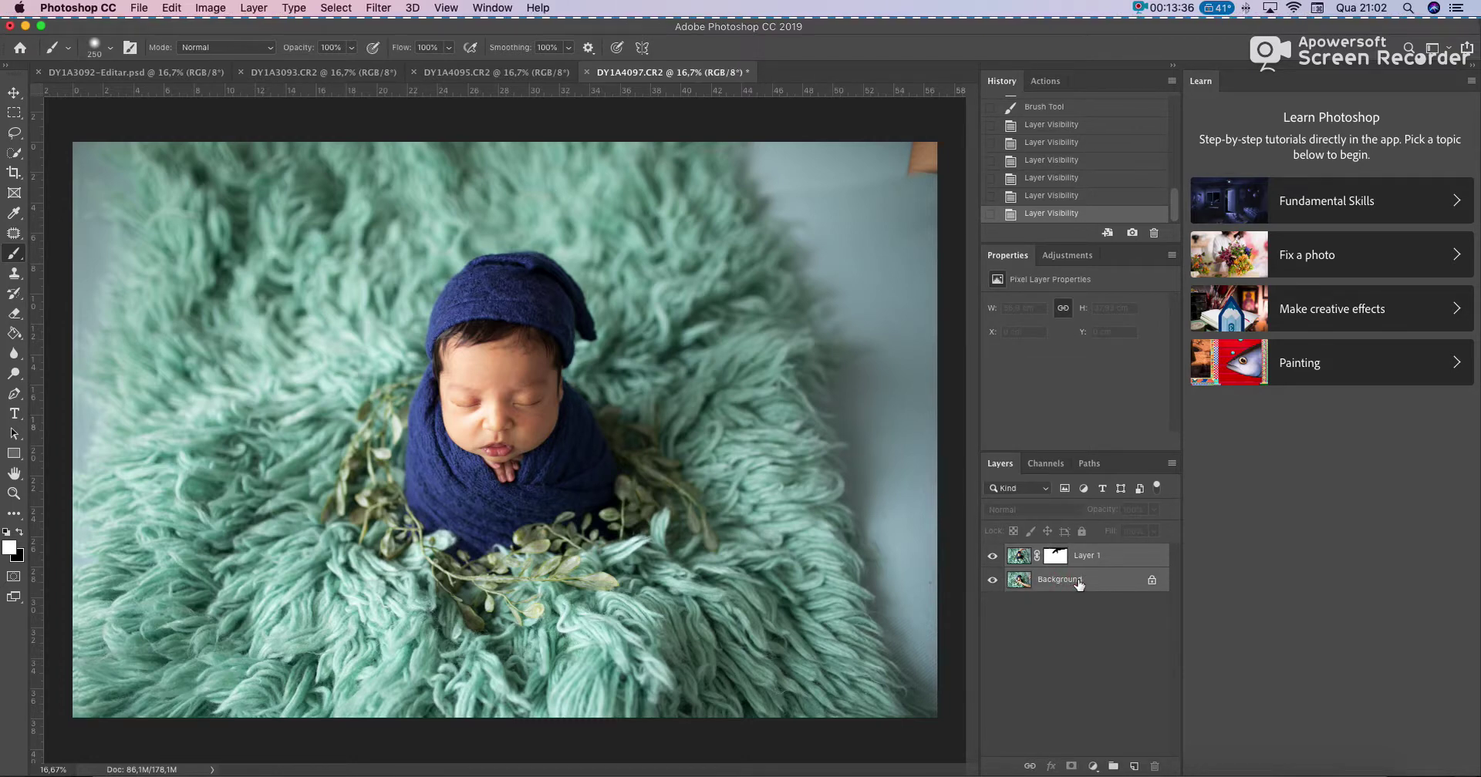
key(super+e)
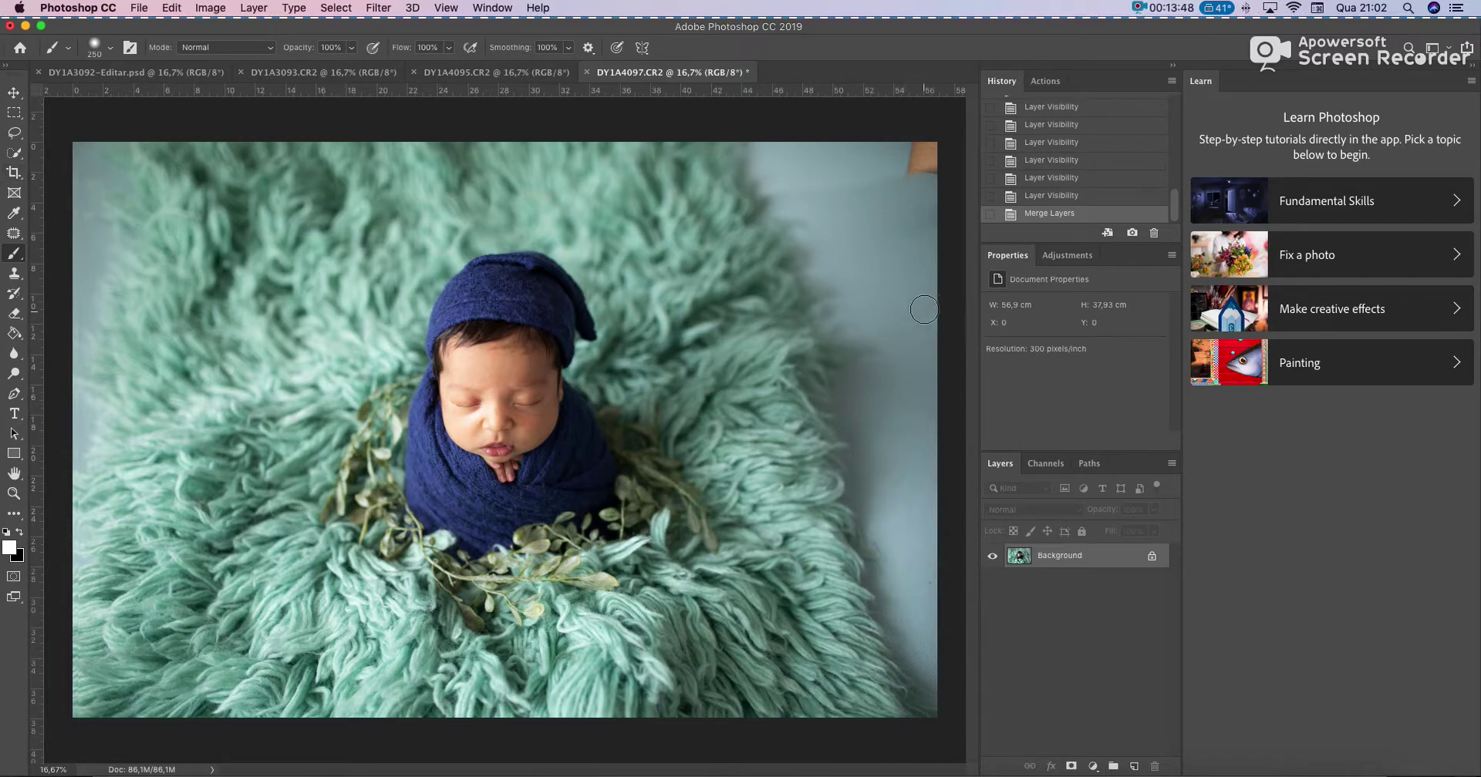
Crop the image at the 2:3 ratio to about 52.5 × 35 cm, cutting off the leftover arm in the corner and framing the baby centrally
click(14, 173)
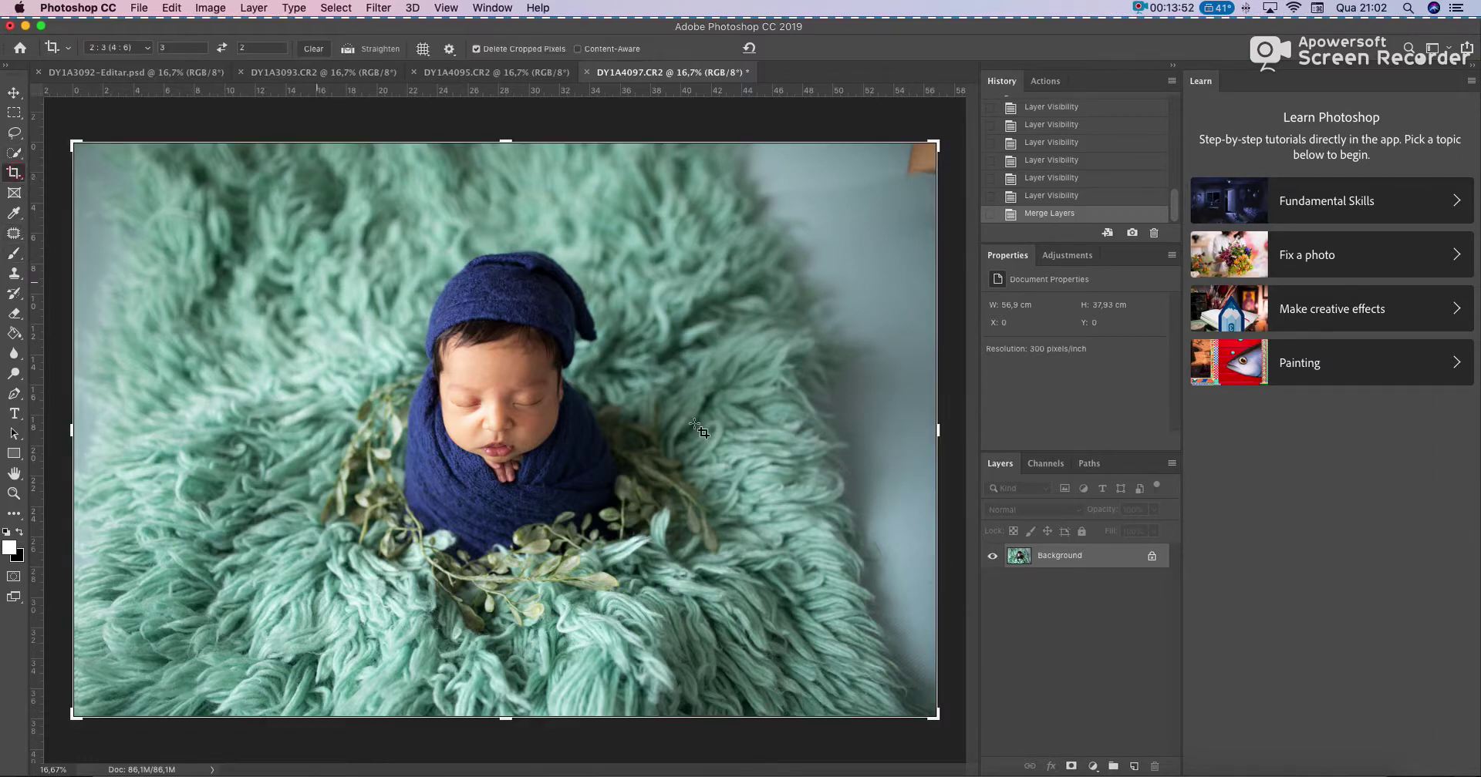
drag(935, 715, 915, 693)
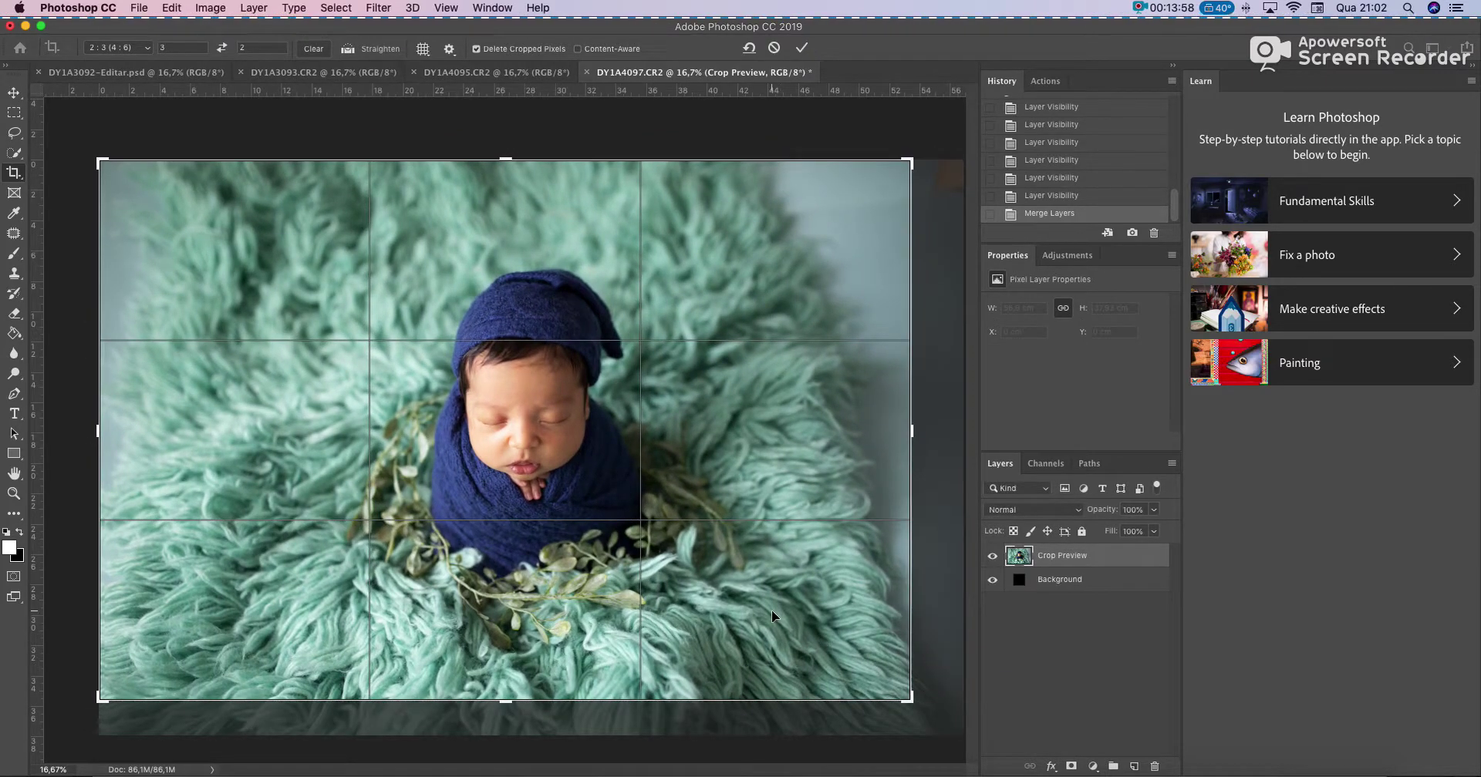
drag(762, 609, 742, 611)
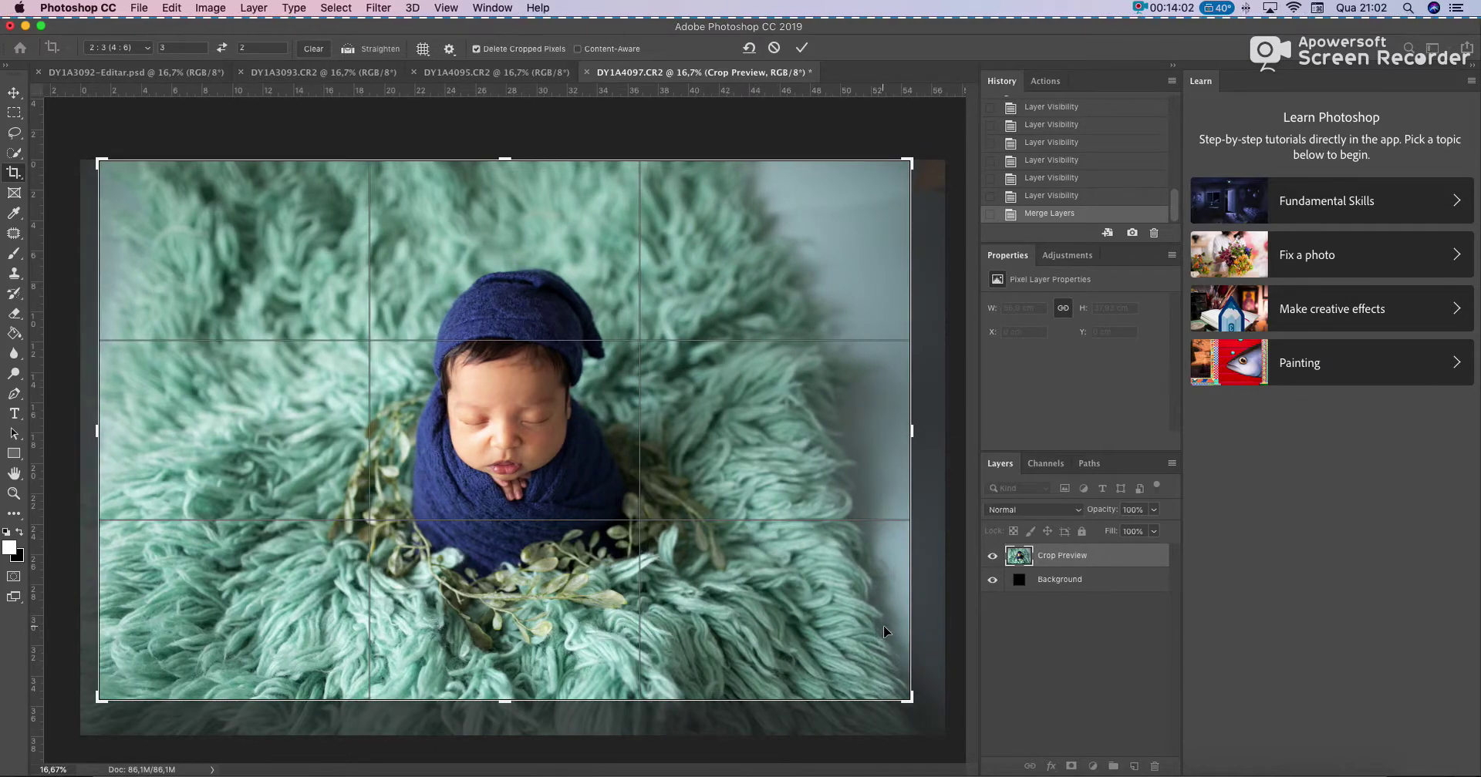
drag(911, 701, 907, 692)
mouse_move(815, 657)
mouse_down()
mouse_move(799, 654)
mouse_move(825, 656)
mouse_up()
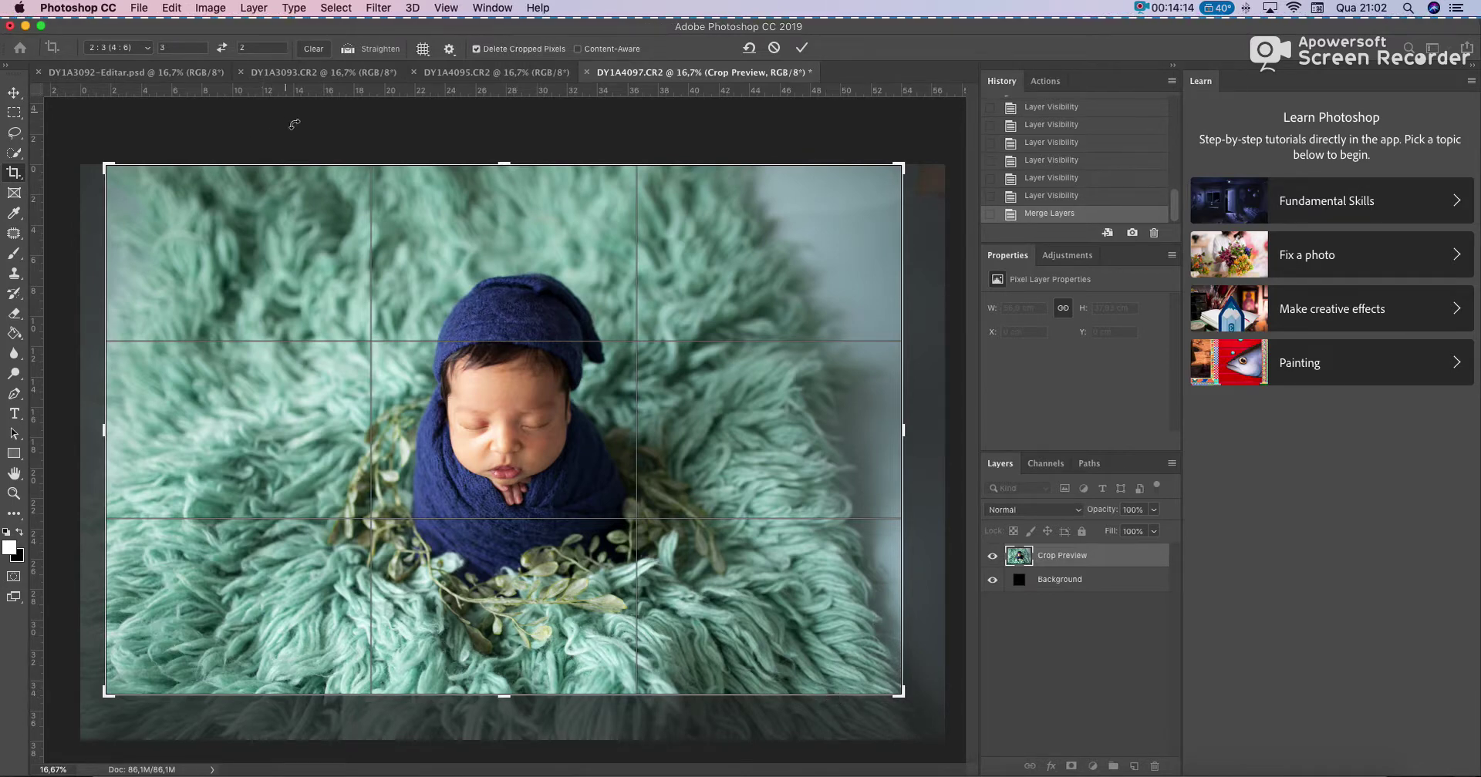
click(15, 94)
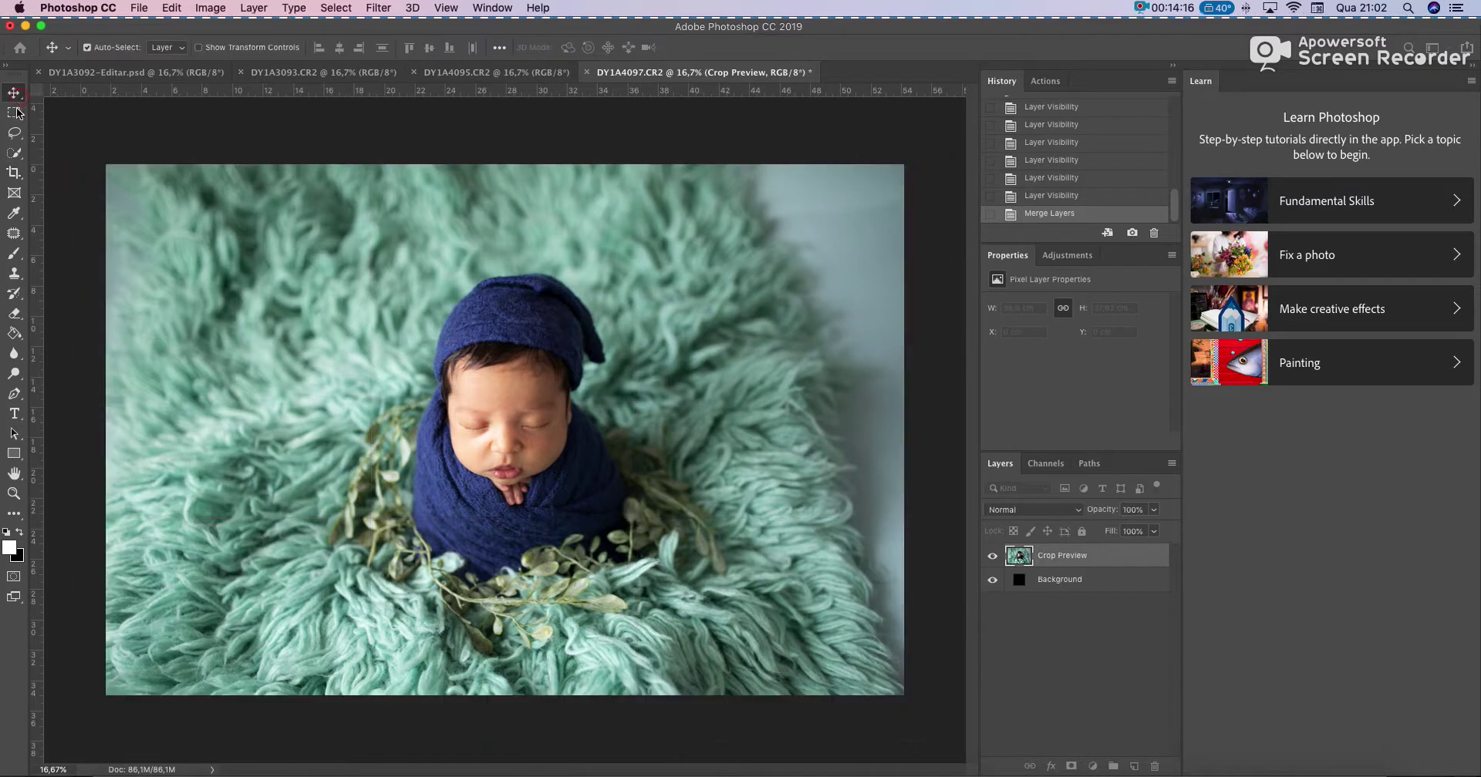